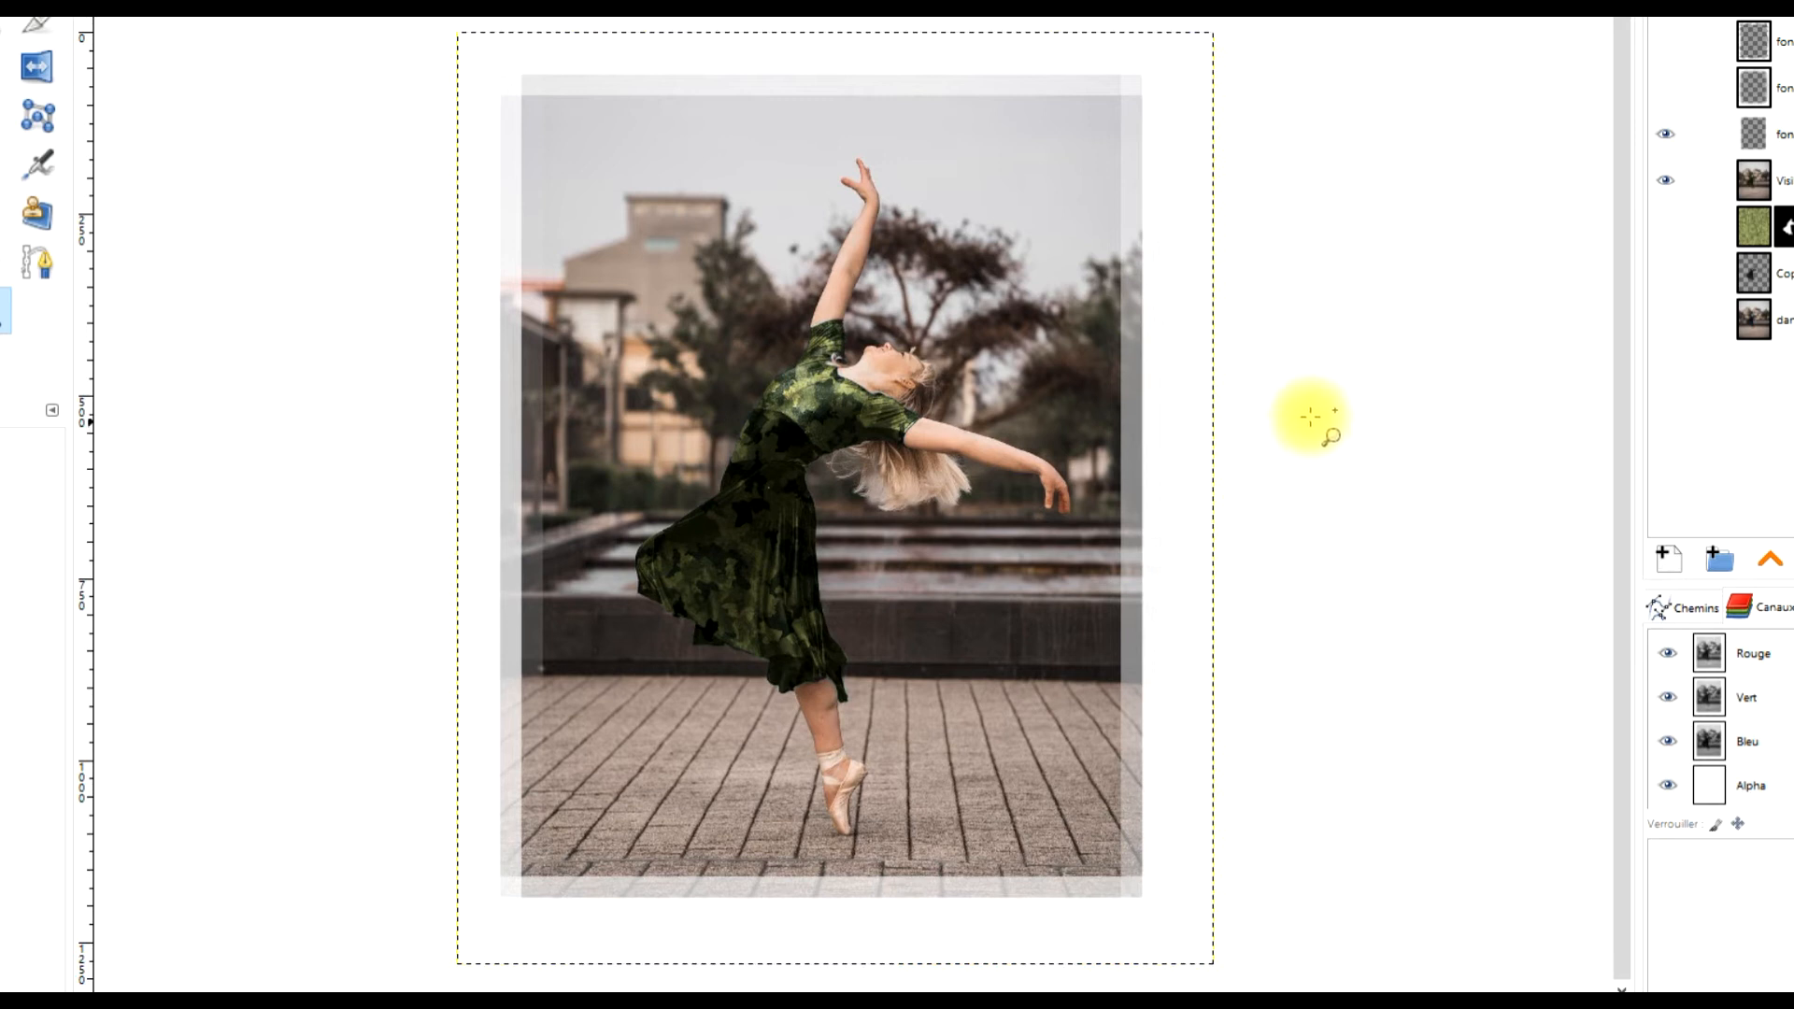
Compare the three frame-border layers over the dancer photo by toggling their visibility in turn.
{"action": "left_click", "coordinate": [1666, 87]}
{"action": "left_click", "coordinate": [1661, 140]}
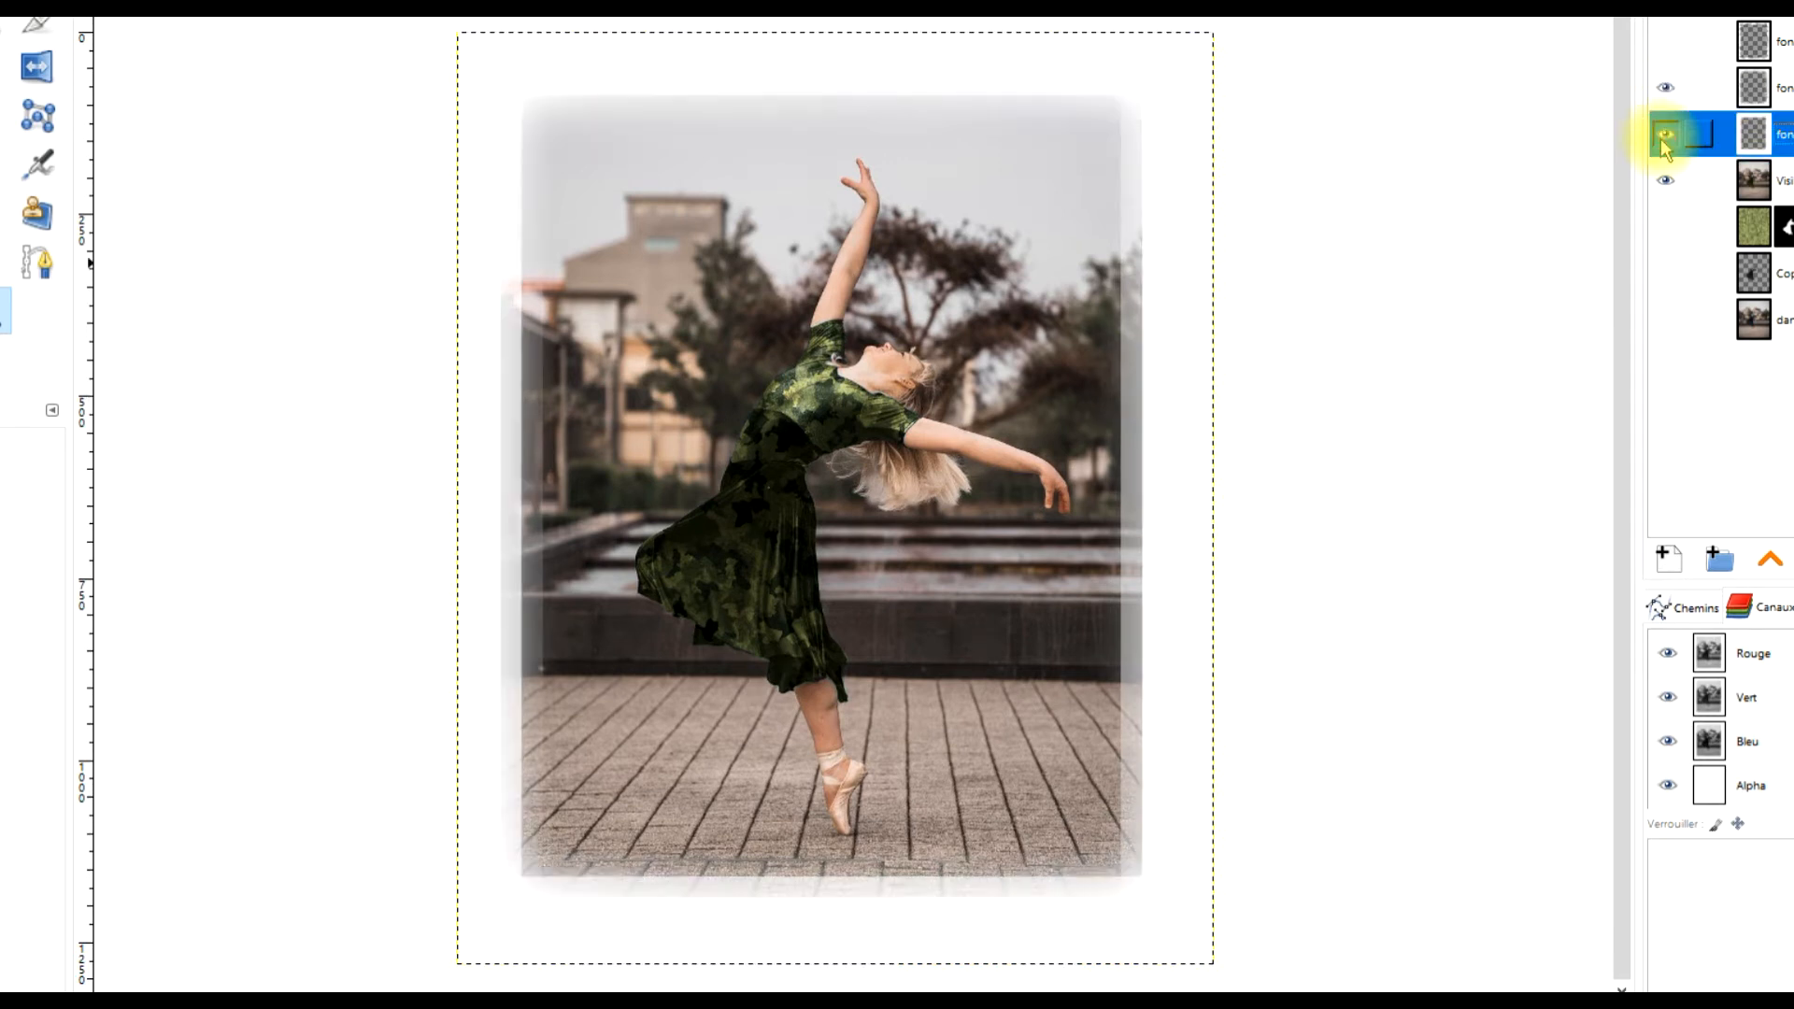
{"action": "left_click", "coordinate": [1666, 41]}
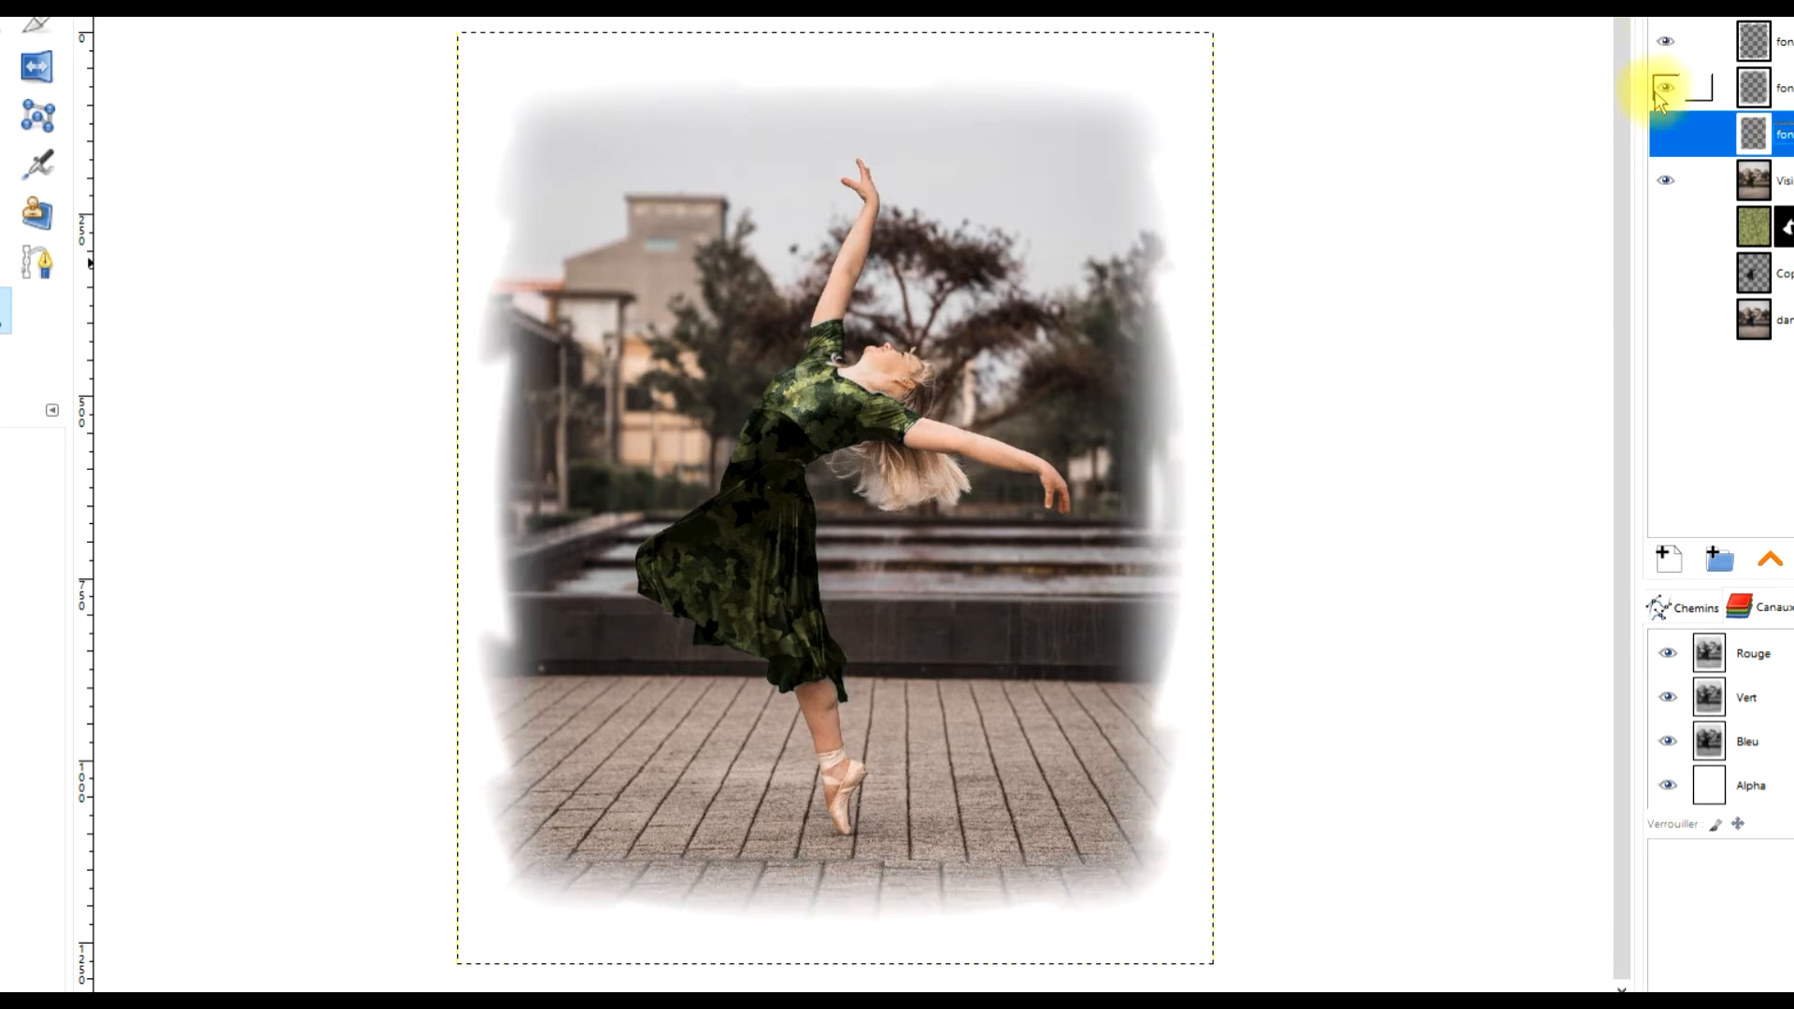
{"action": "left_click", "coordinate": [1667, 87]}
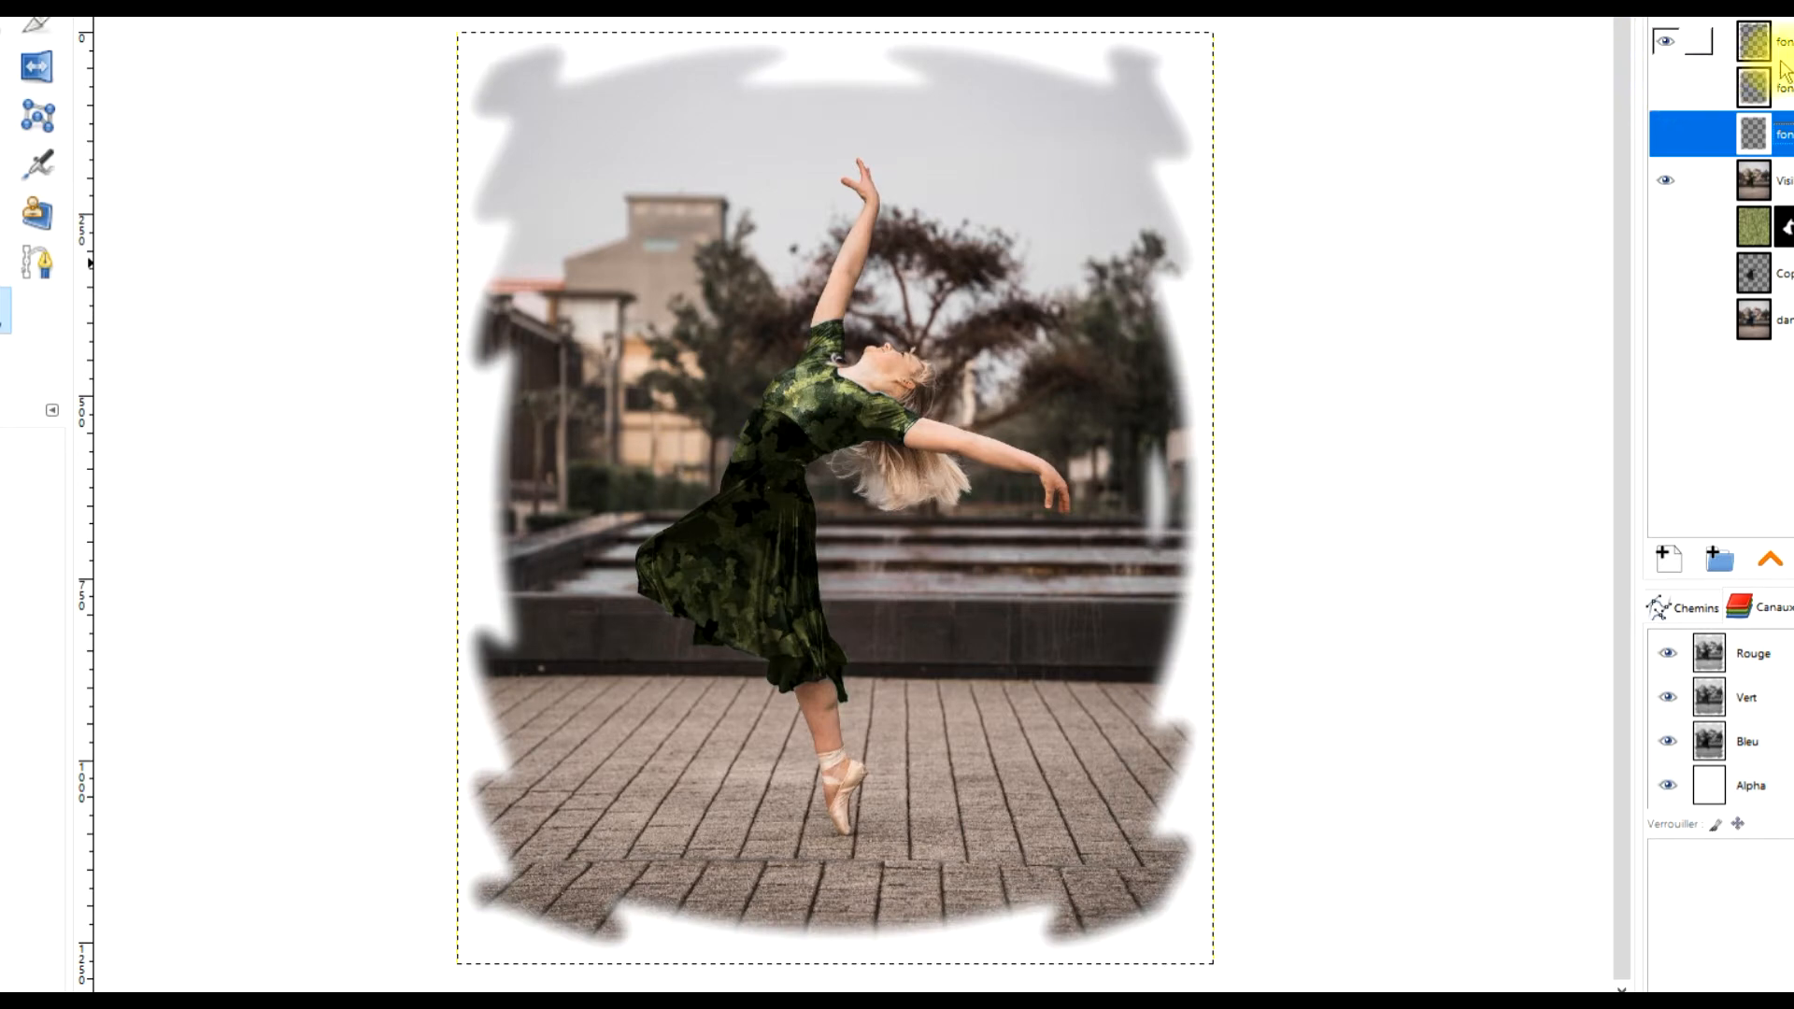
{"action": "left_click", "coordinate": [1666, 87]}
{"action": "left_click", "coordinate": [1667, 41]}
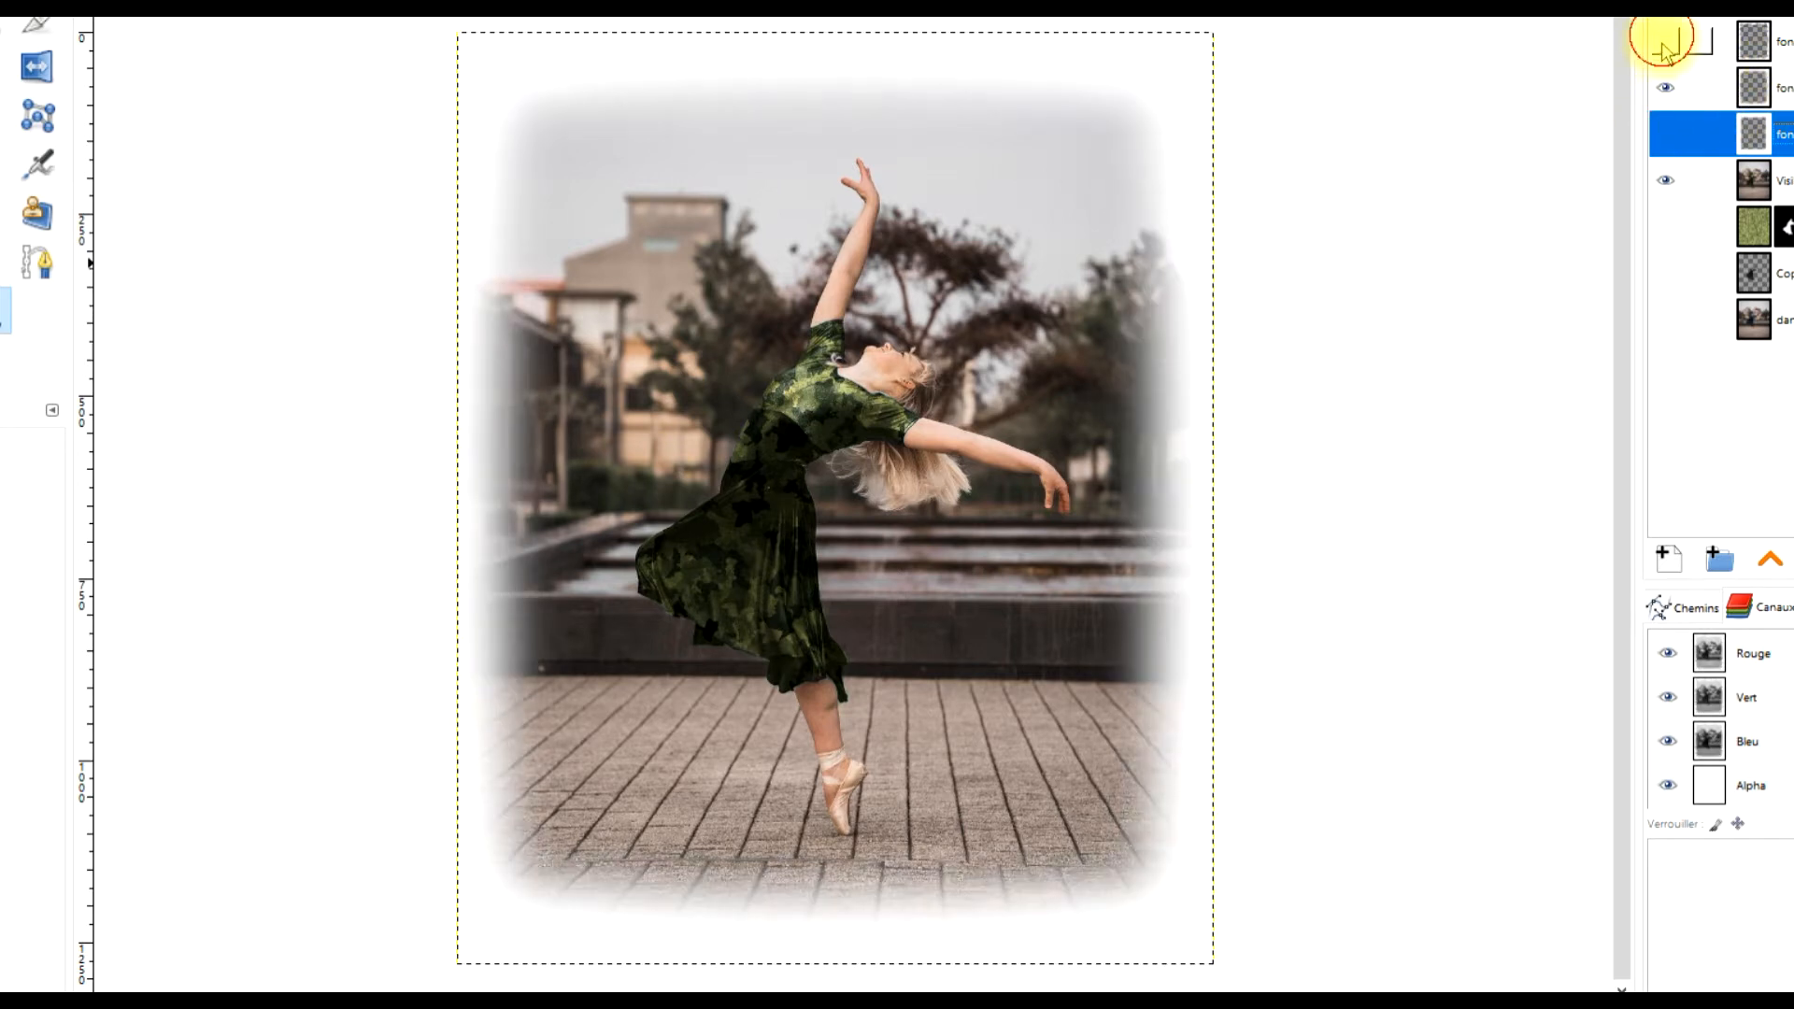
{"action": "left_click", "coordinate": [1666, 89]}
{"action": "left_click", "coordinate": [1664, 134]}
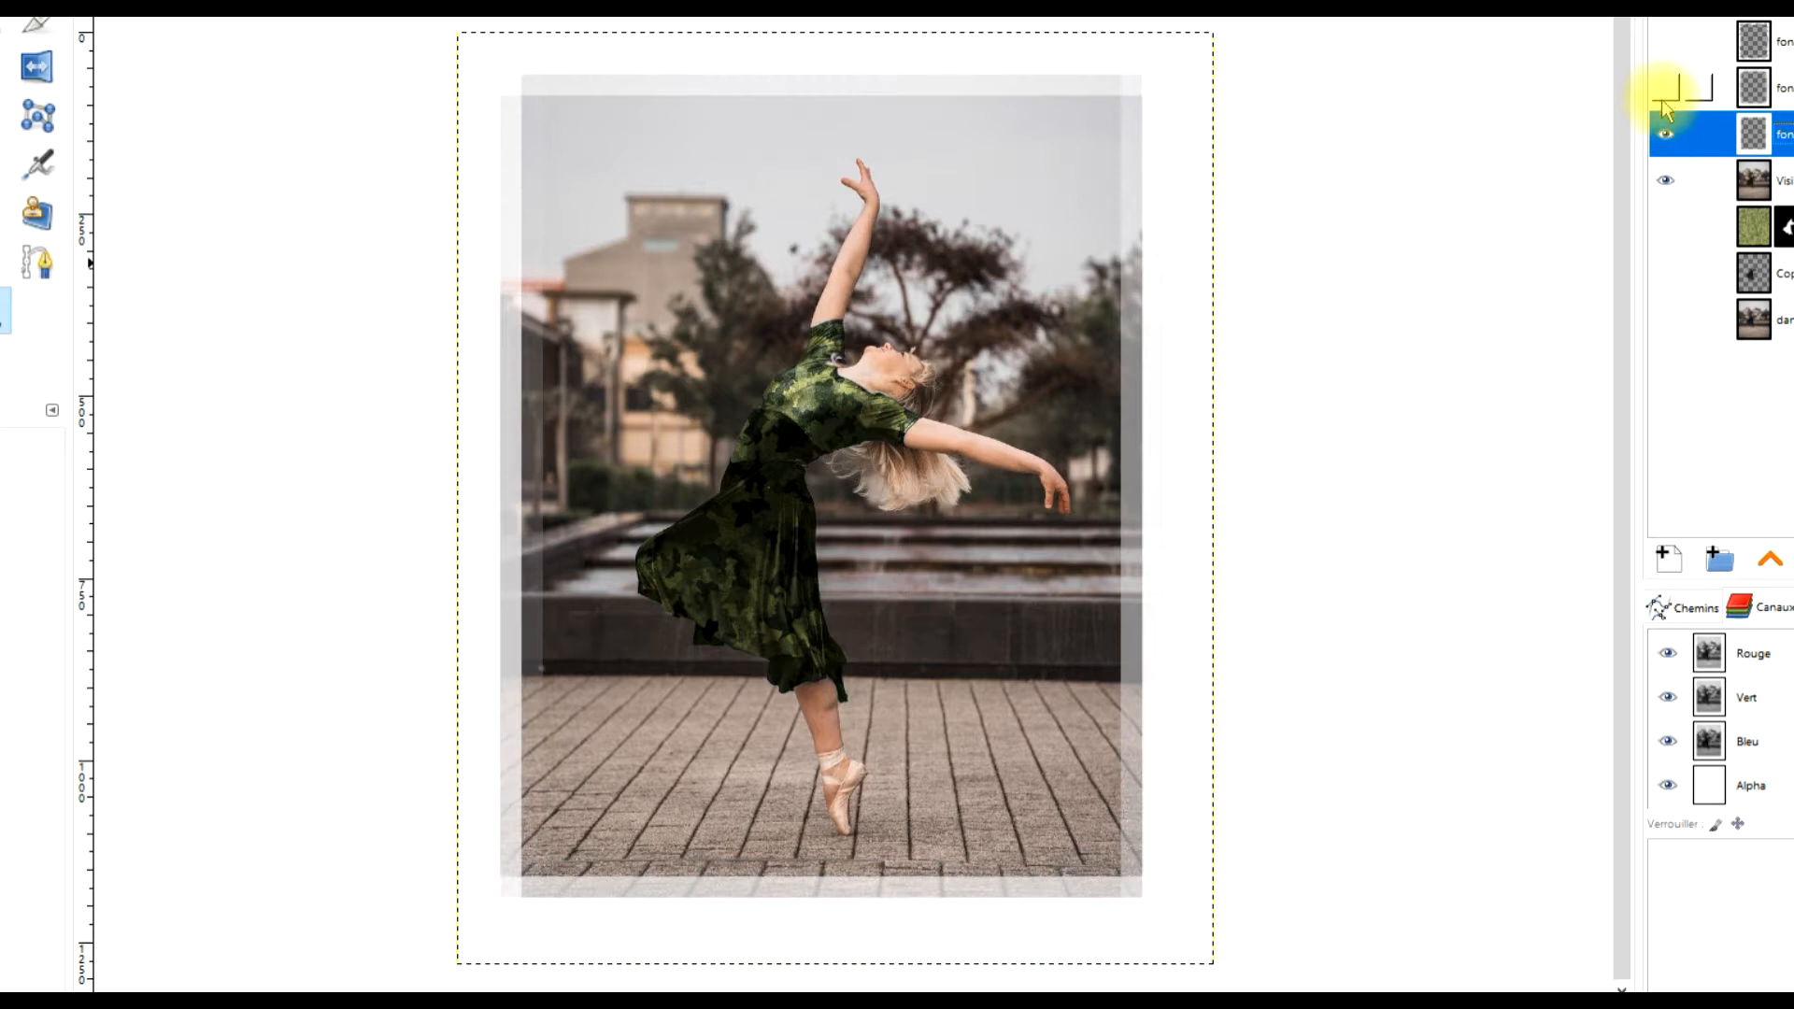
{"action": "left_click", "coordinate": [1666, 89]}
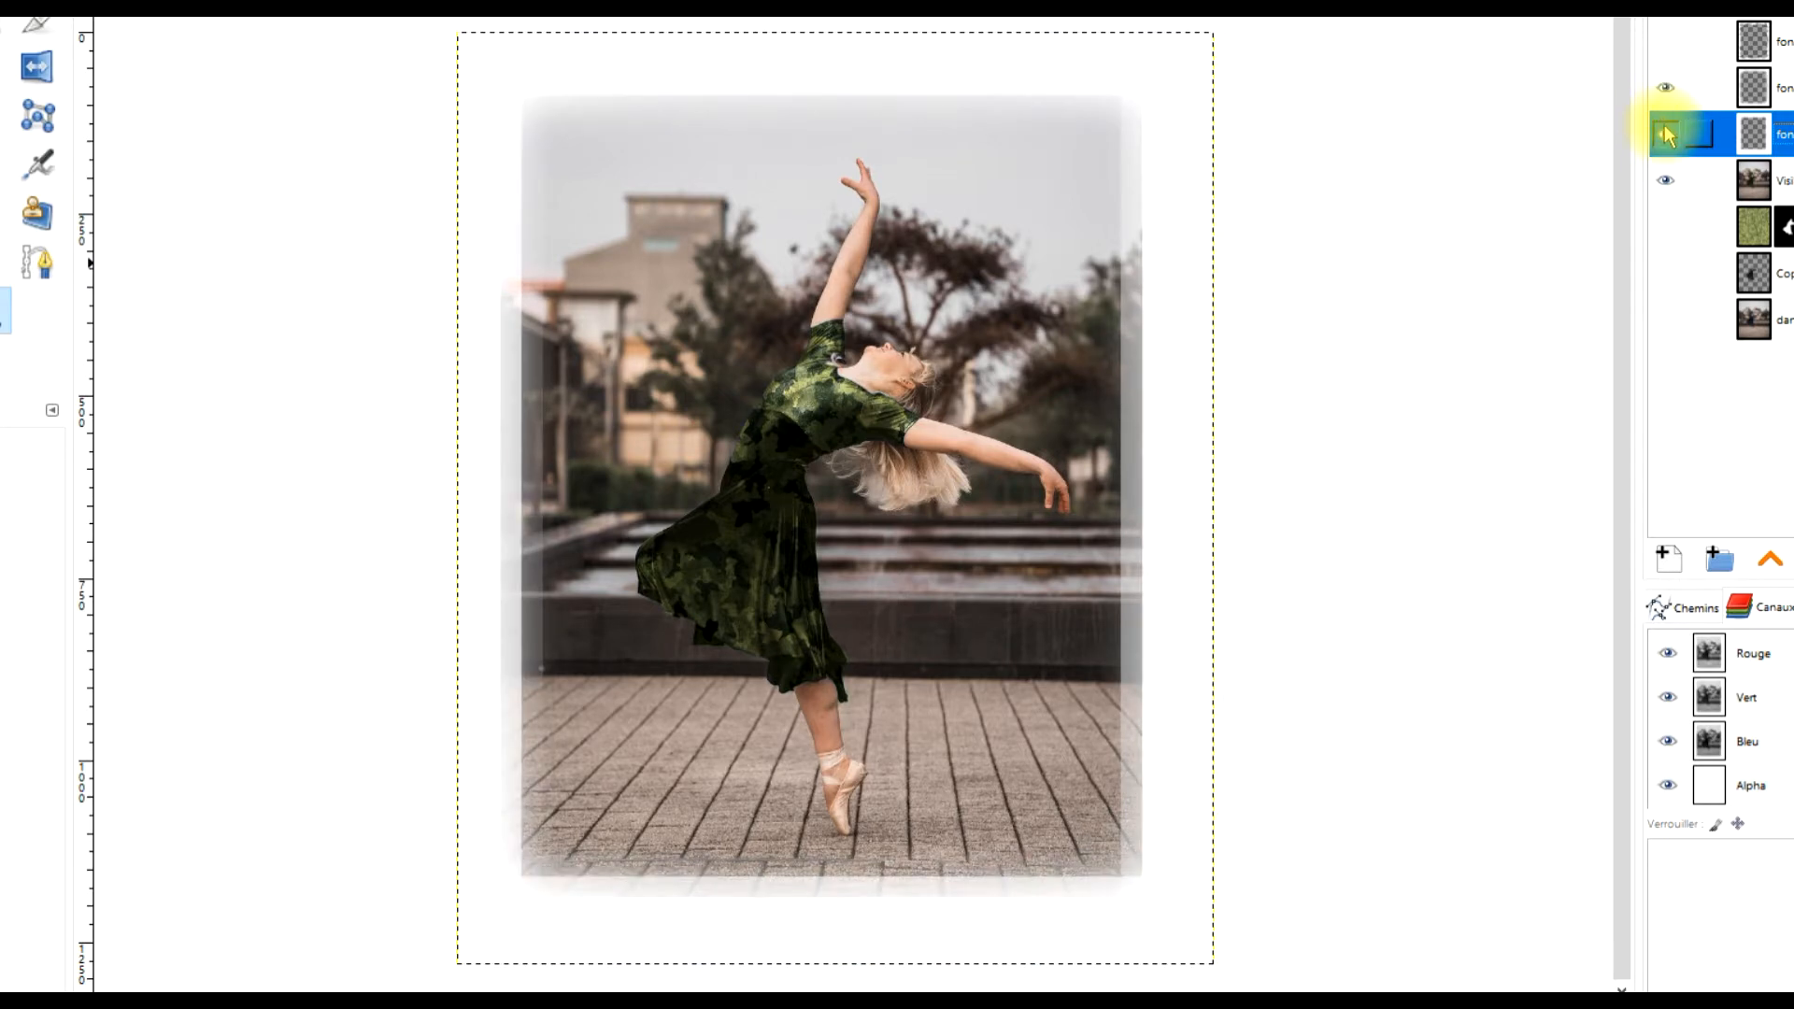
{"action": "left_click", "coordinate": [1668, 135]}
{"action": "left_click", "coordinate": [1666, 87]}
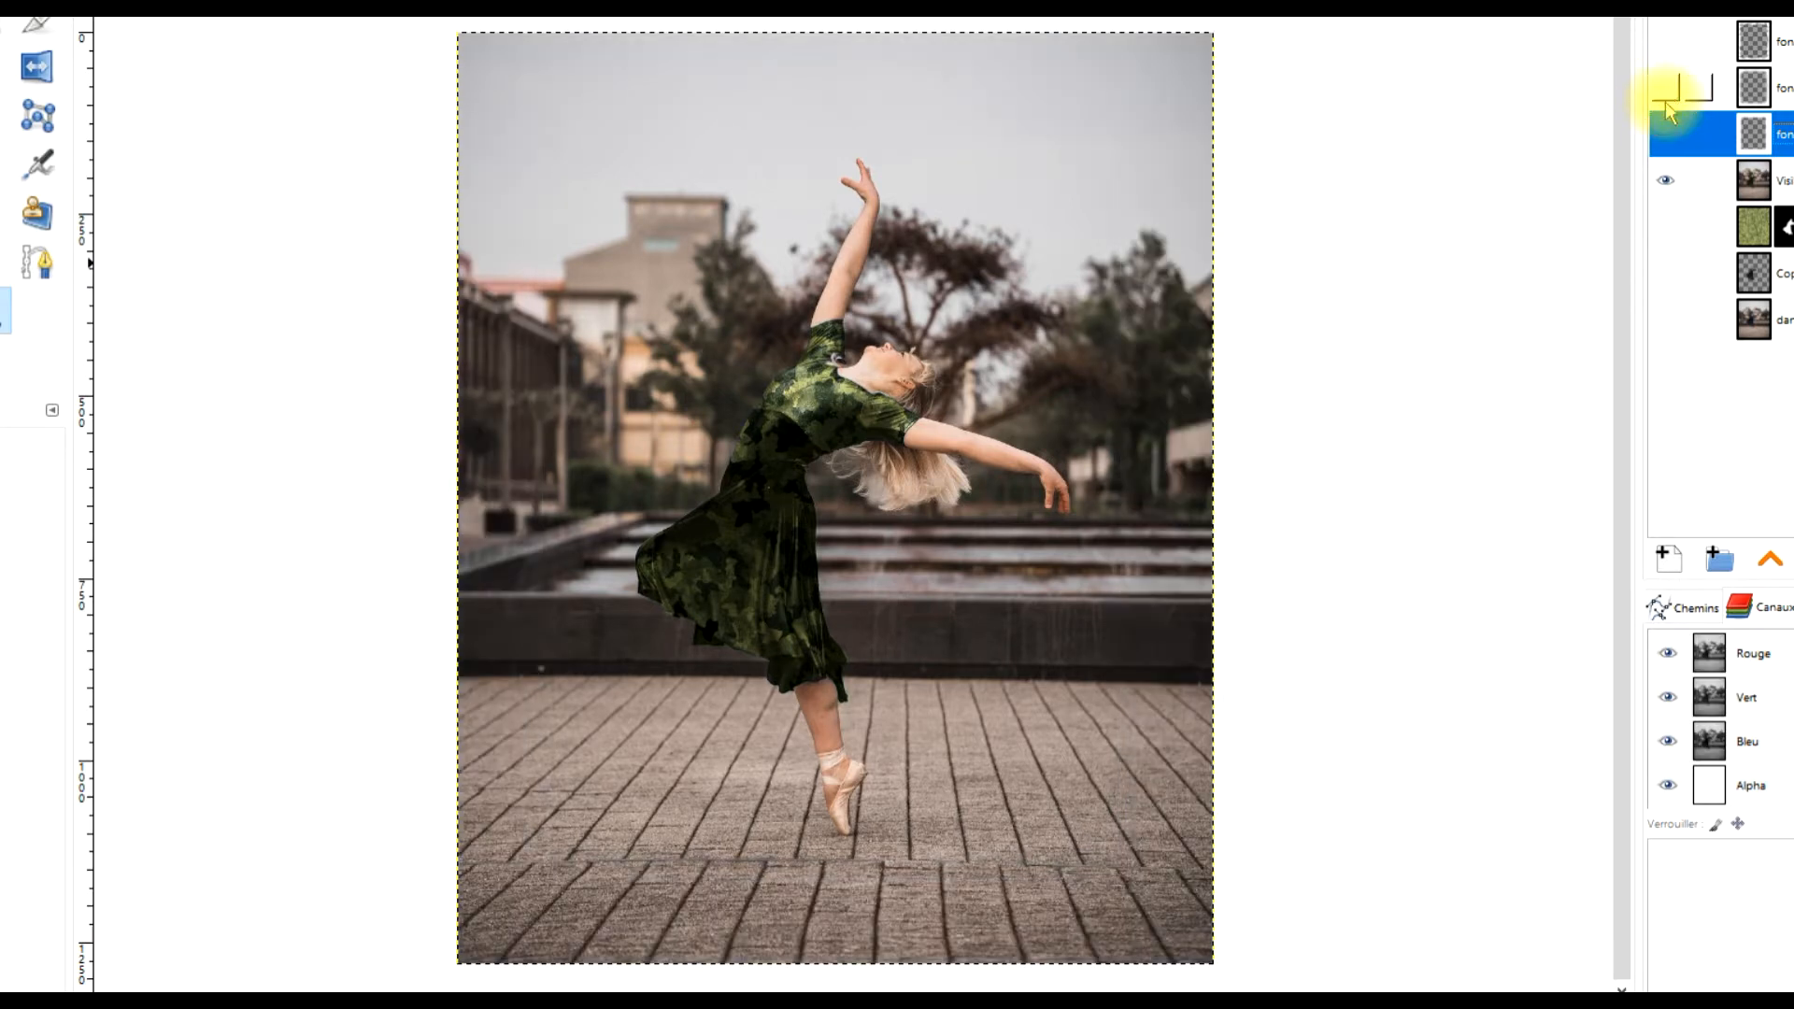
{"action": "left_click", "coordinate": [1669, 136]}
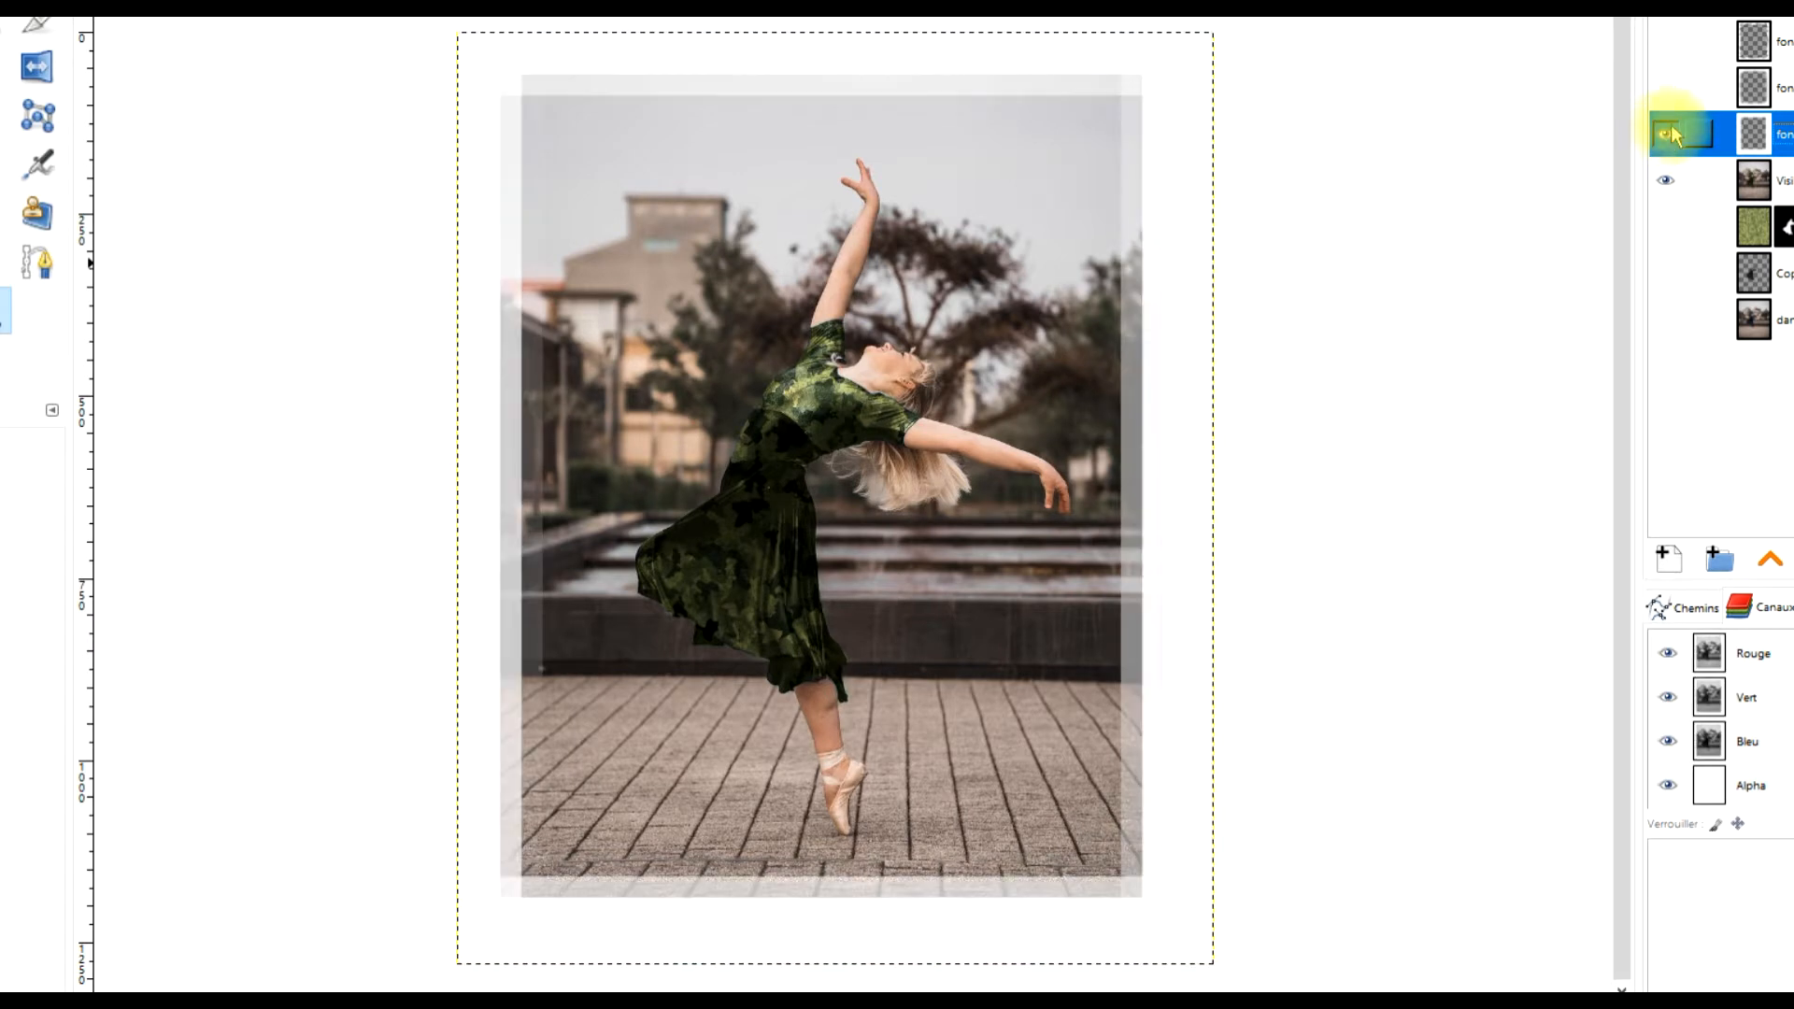
{"action": "left_click", "coordinate": [1669, 136]}
{"action": "left_click", "coordinate": [1666, 87]}
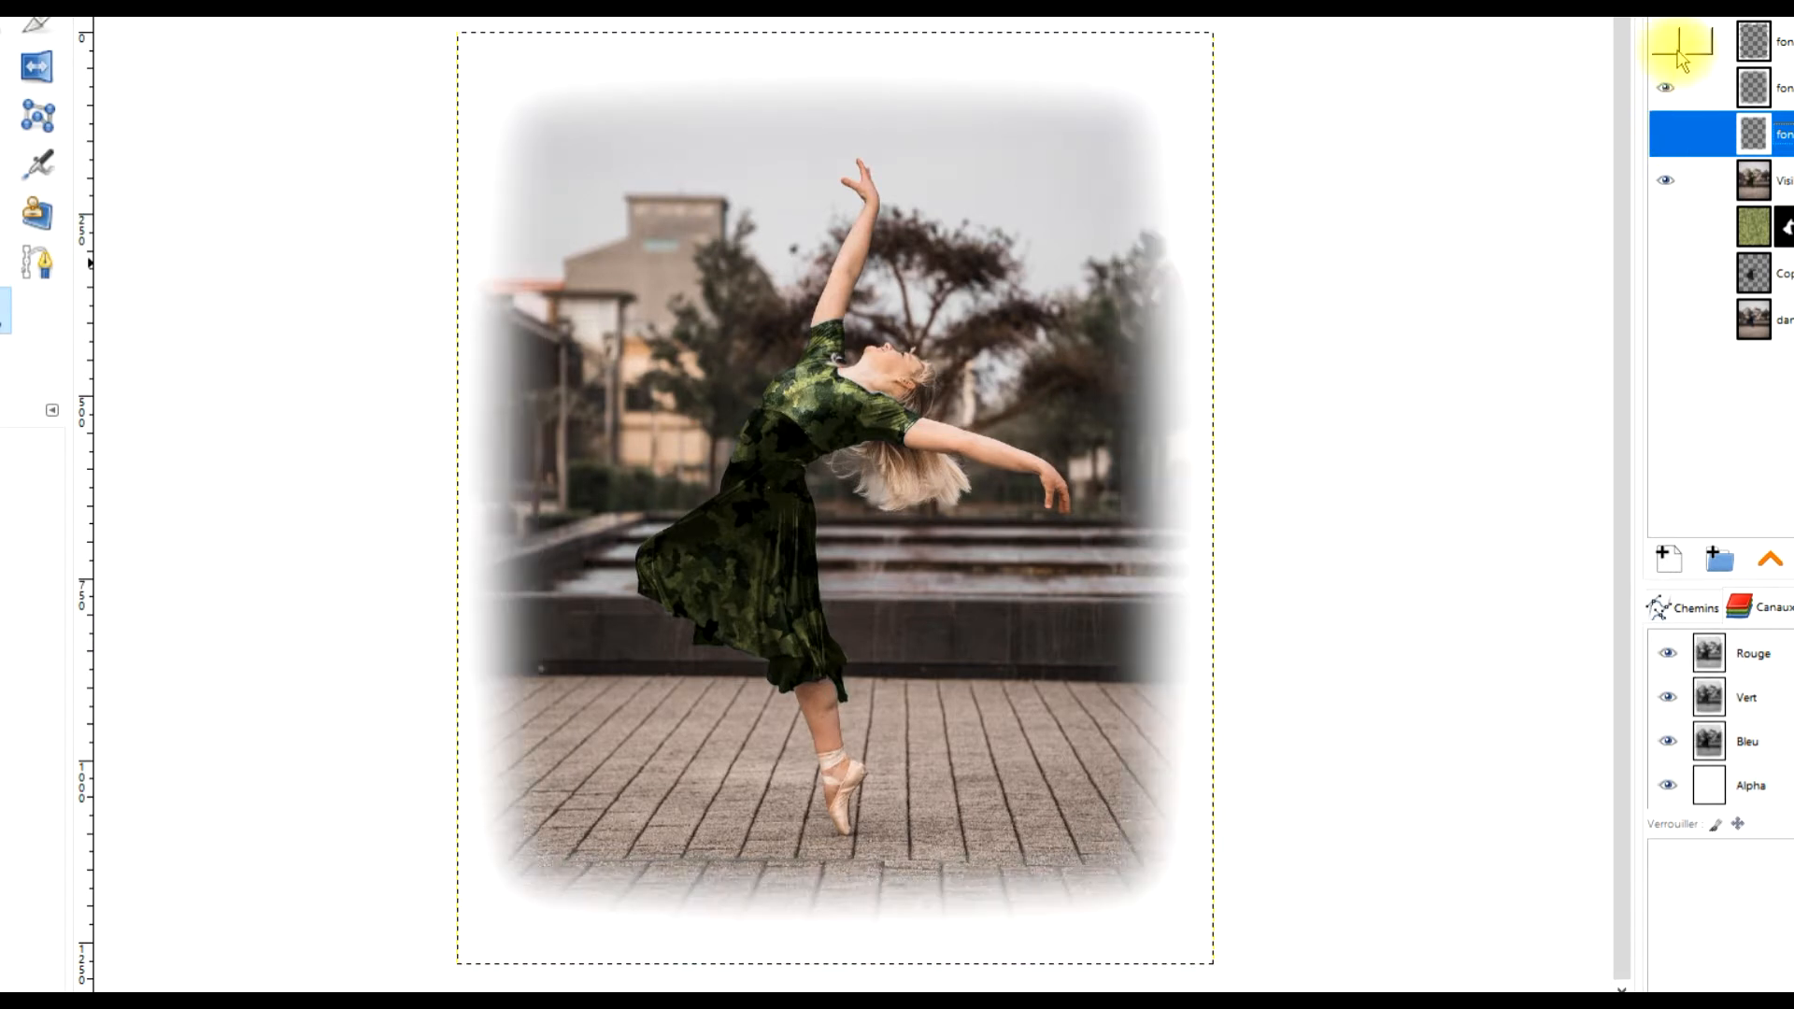
{"action": "left_click", "coordinate": [1666, 42]}
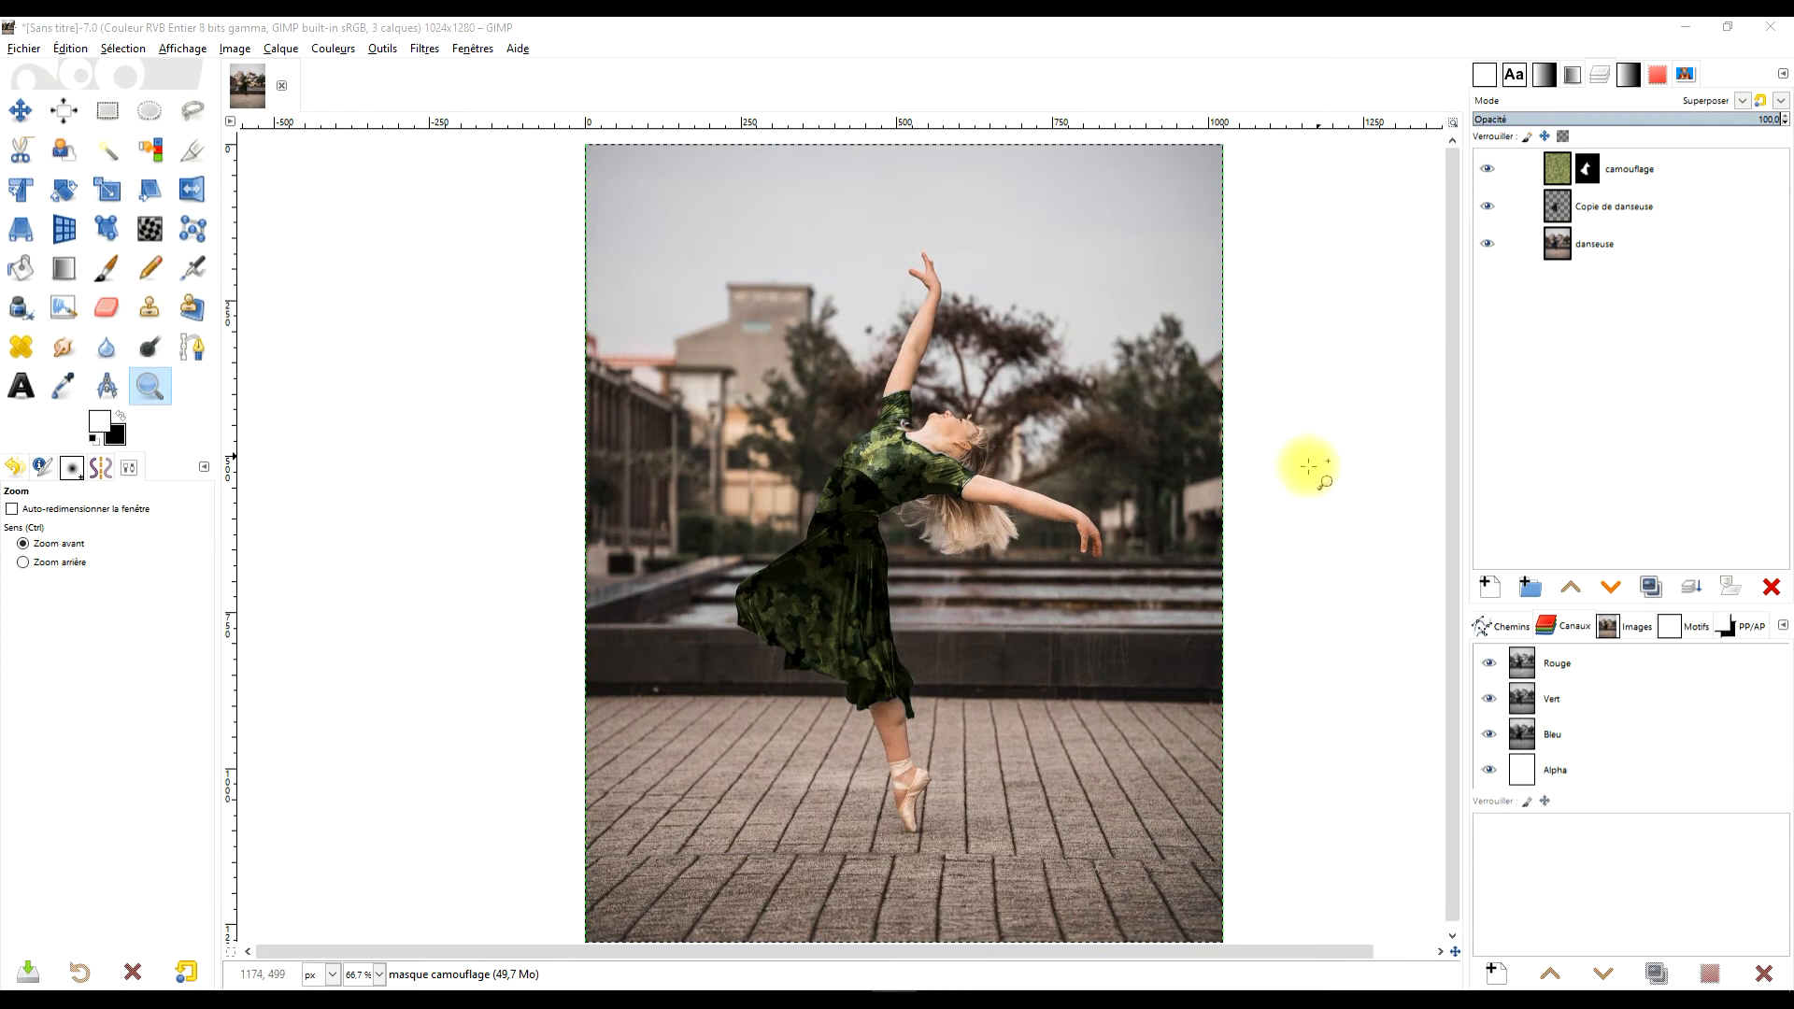
Compare the original danseuse layer on its own with the full camouflage-dress composite.
{"action": "left_click", "coordinate": [1488, 245], "text": "shift"}
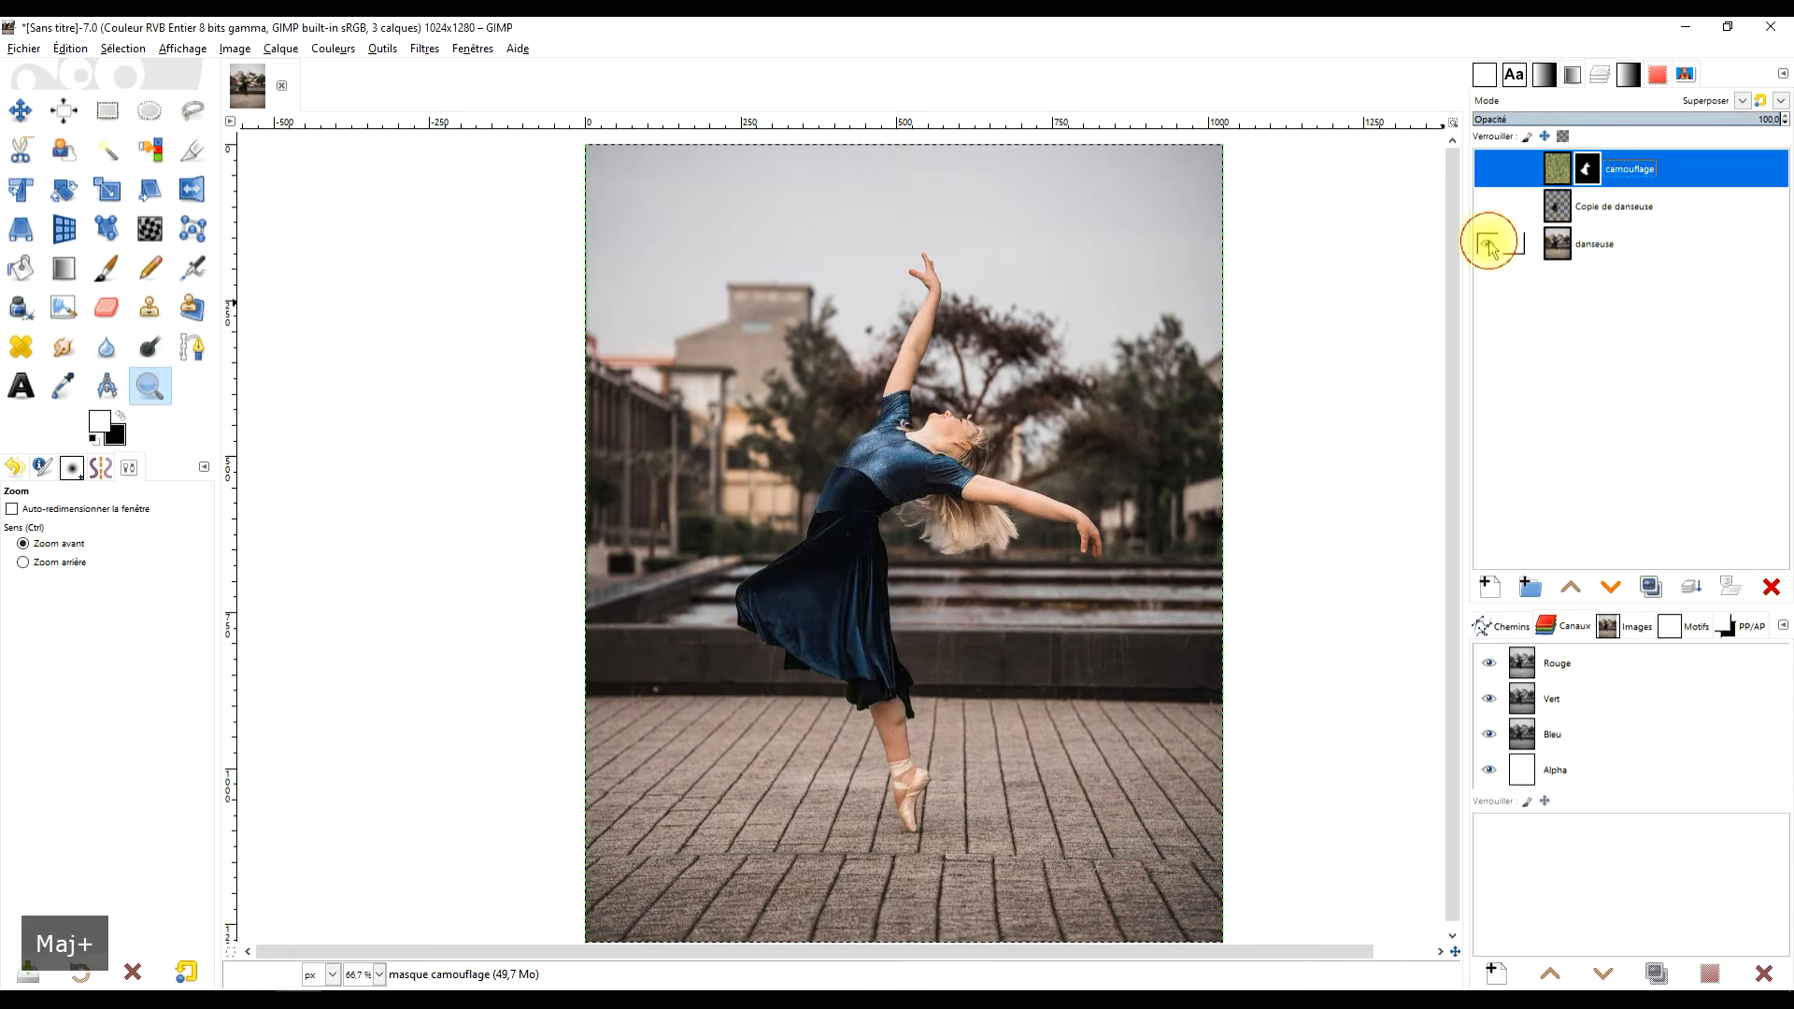
{"action": "left_click", "coordinate": [1488, 246], "text": "shift"}
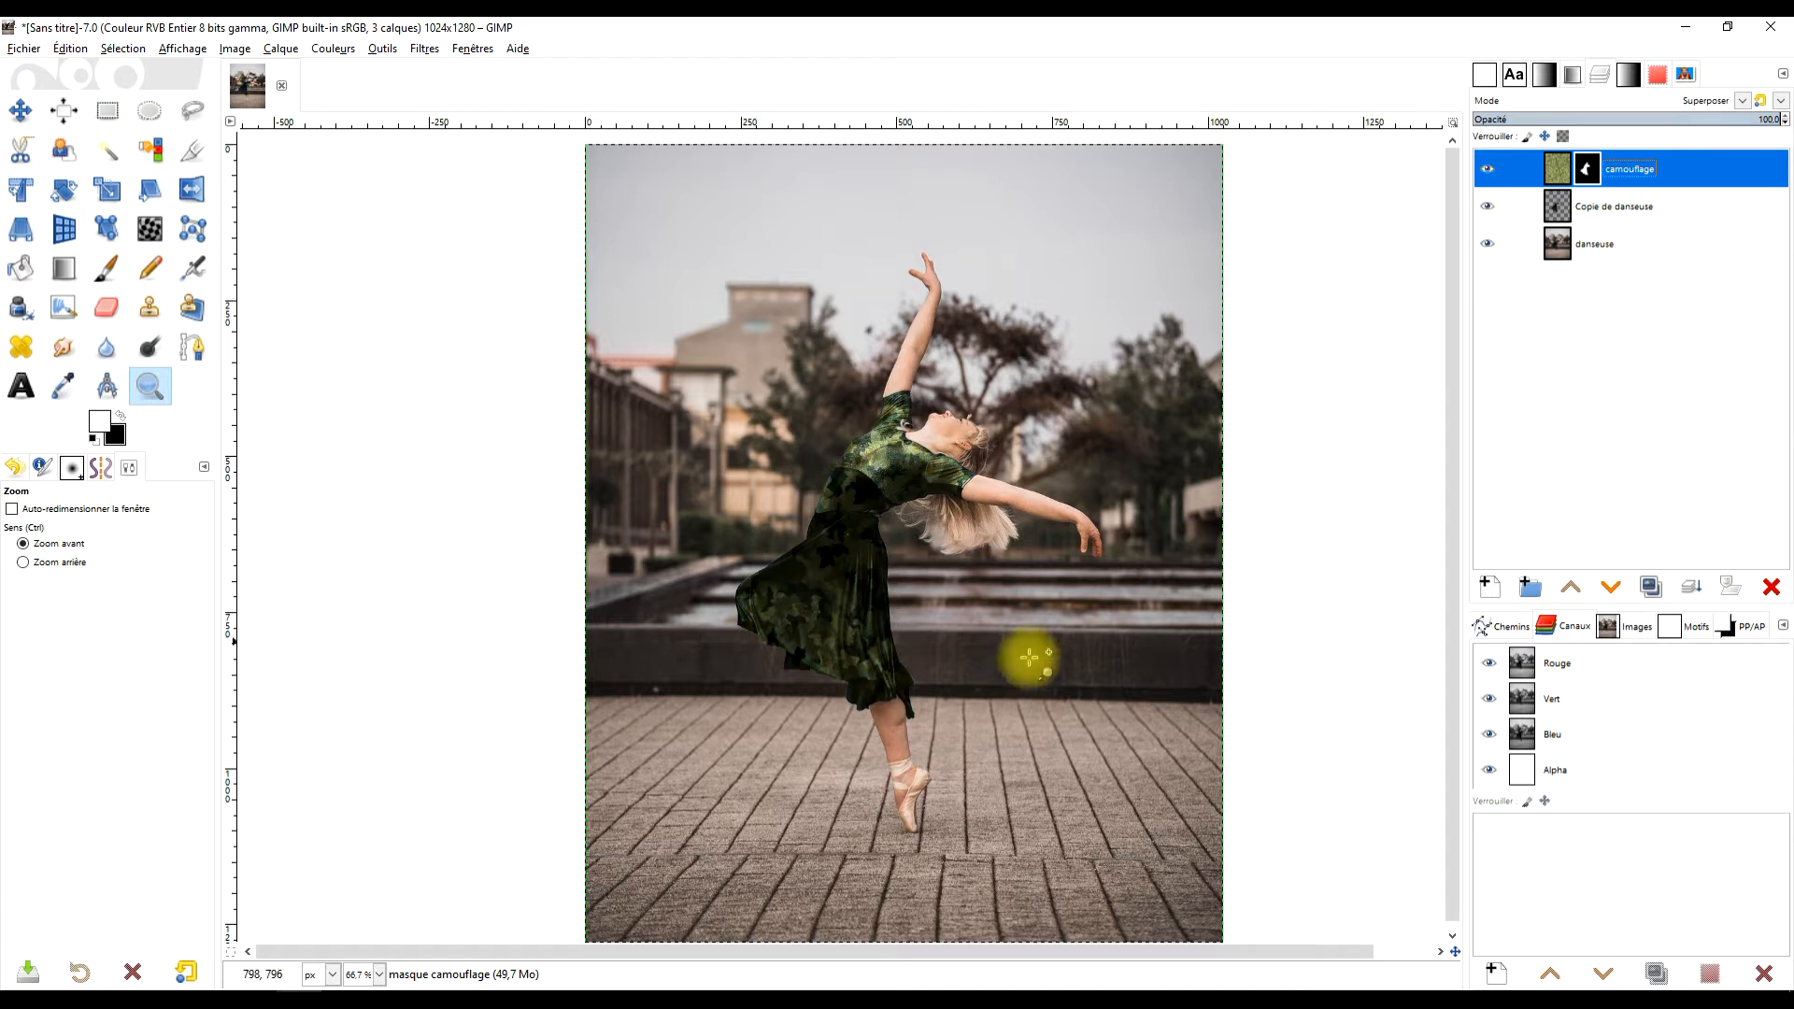
{"action": "left_click", "coordinate": [1486, 246], "text": "shift"}
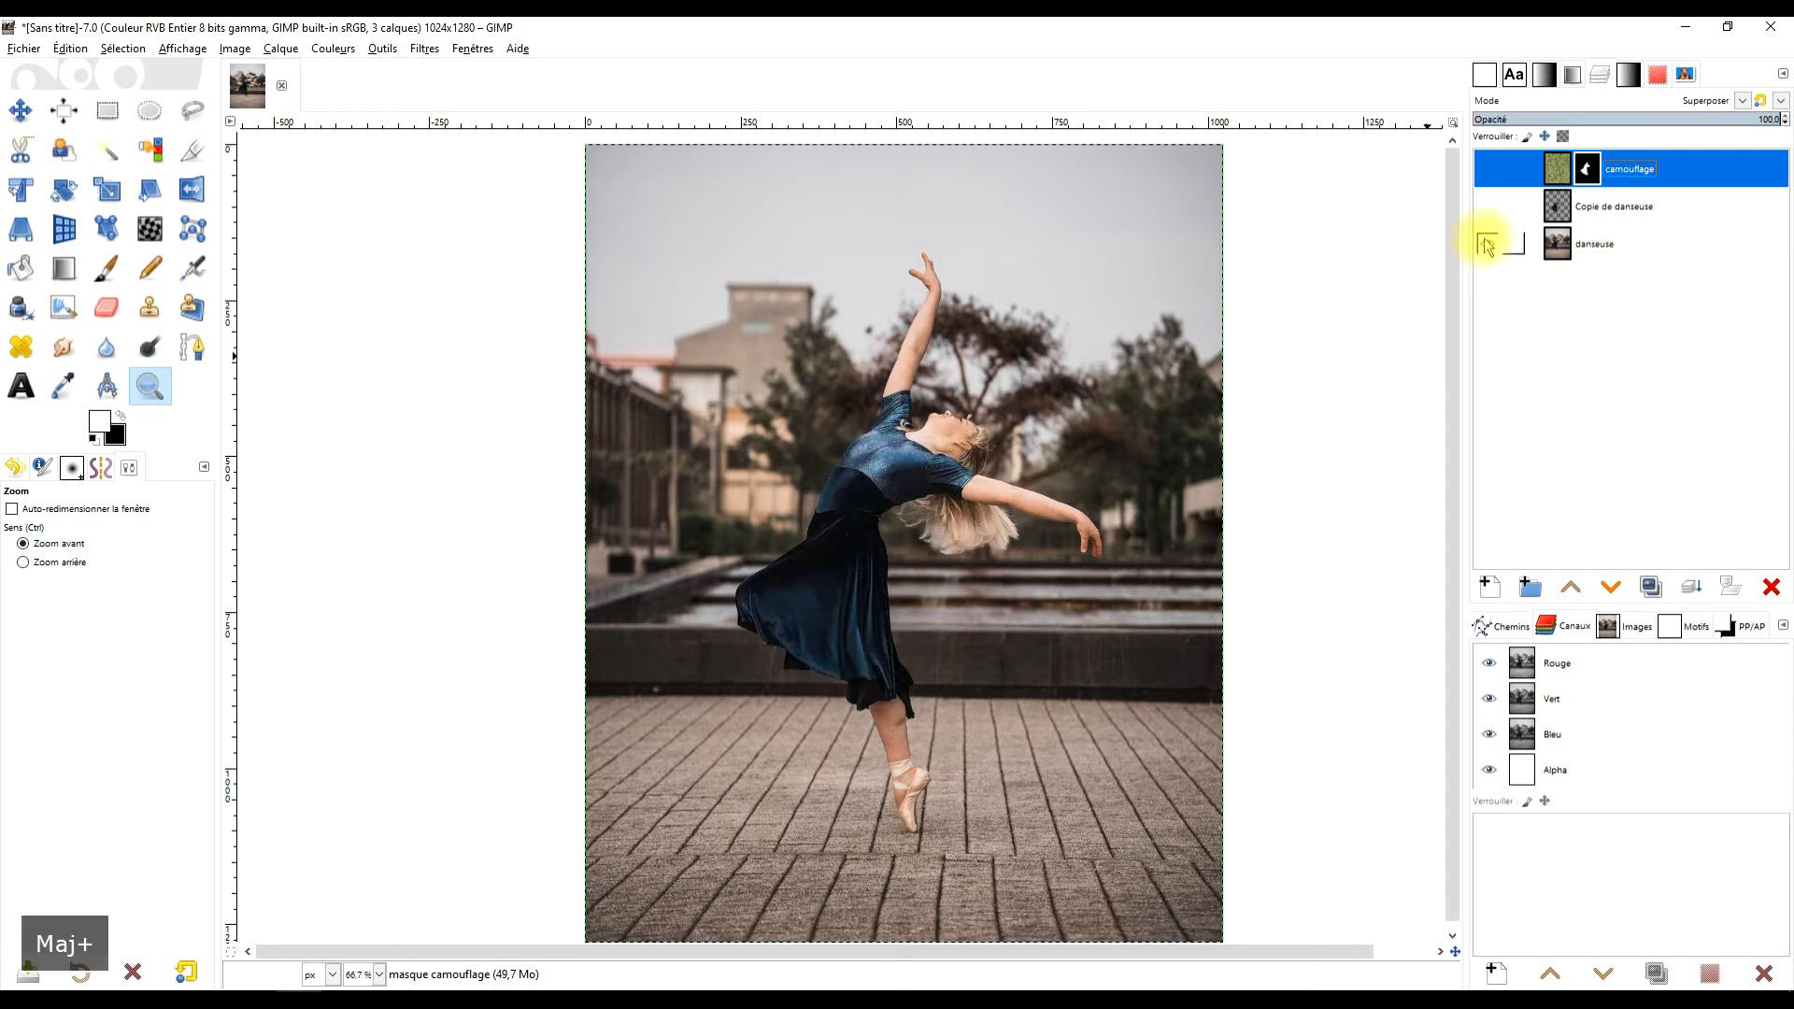
{"action": "left_click", "coordinate": [1488, 246], "text": "shift"}
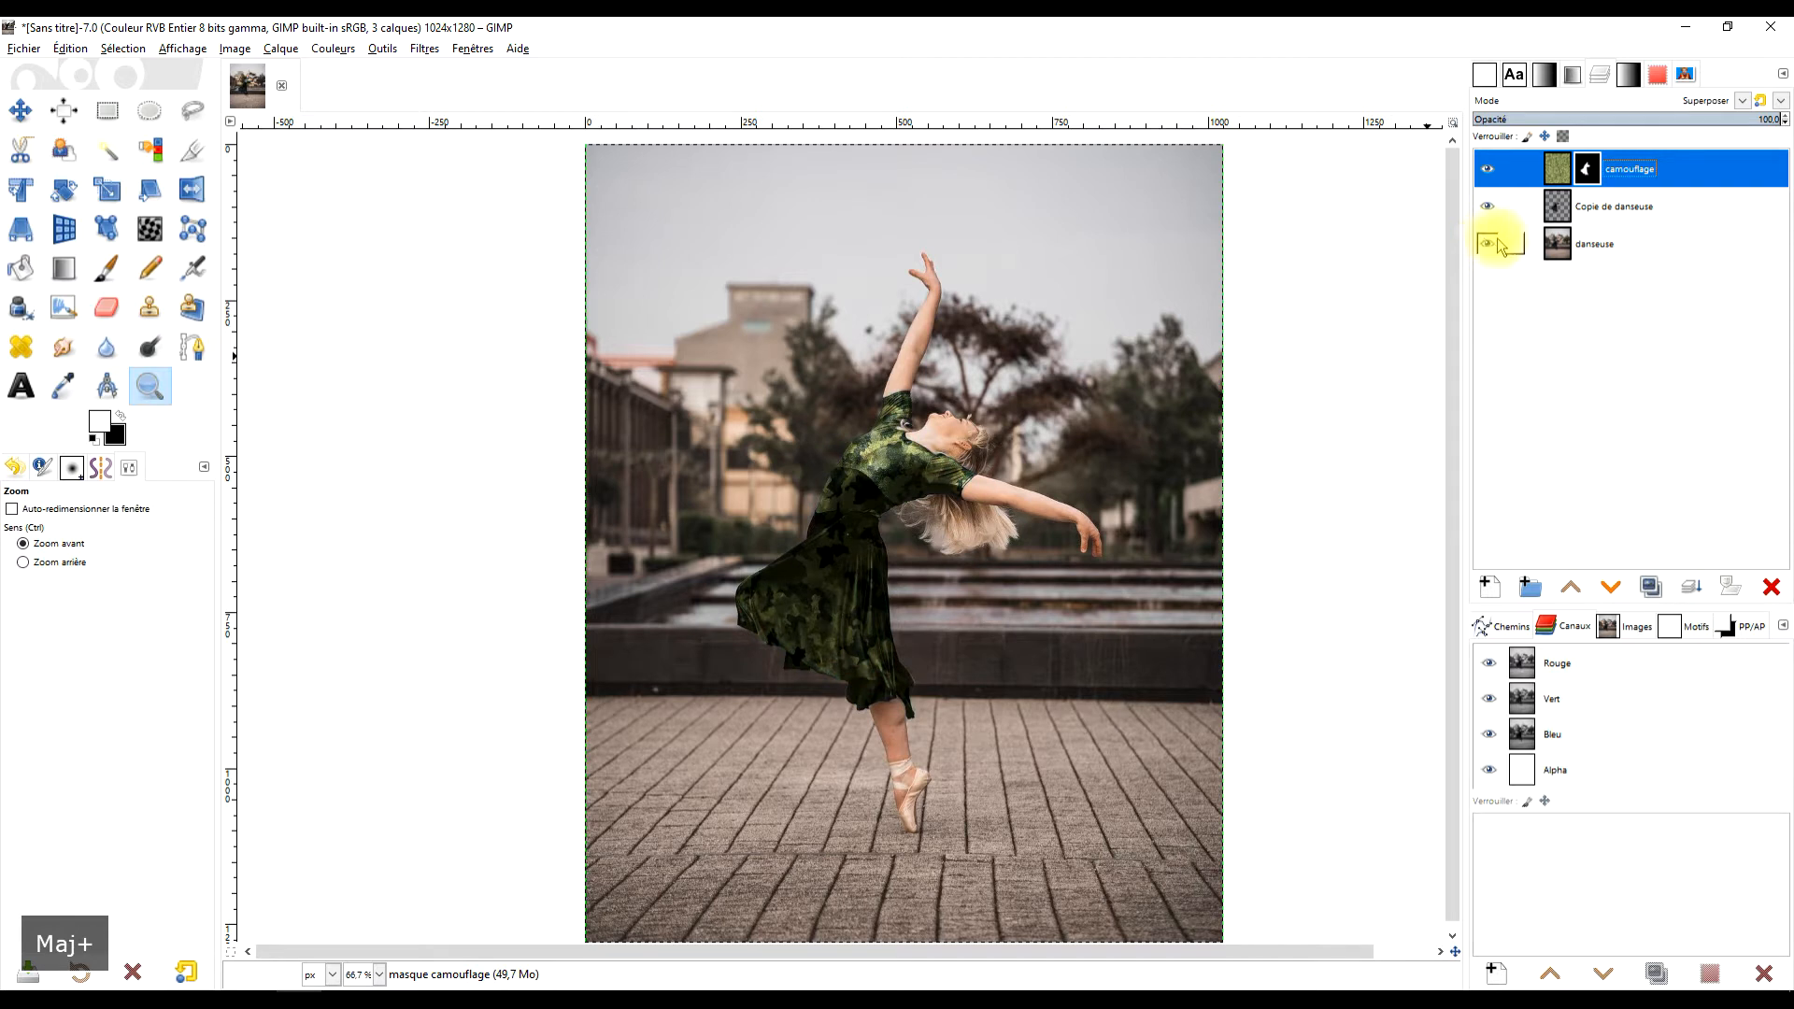
Create a new layer from the visible image and hide the camouflage, Copie de danseuse and danseuse layers.
{"action": "left_click", "coordinate": [1559, 168]}
{"action": "right_click", "coordinate": [1553, 172]}
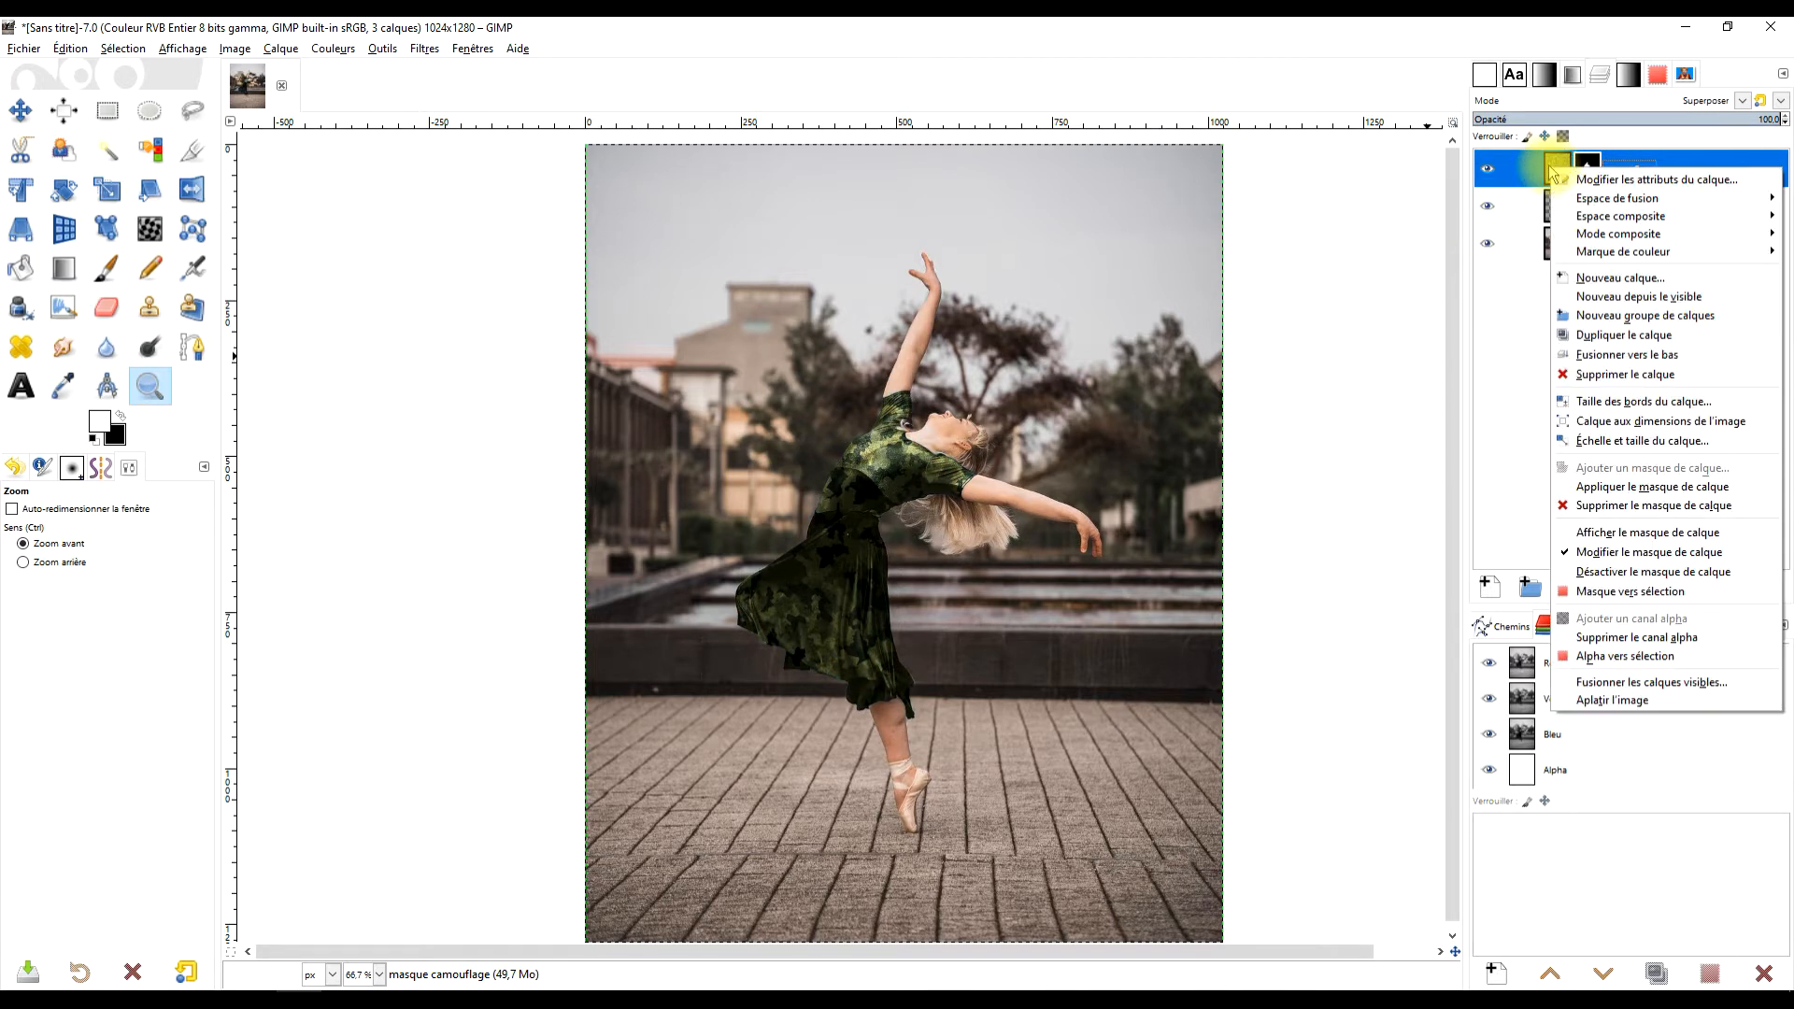
{"action": "left_click", "coordinate": [1638, 296]}
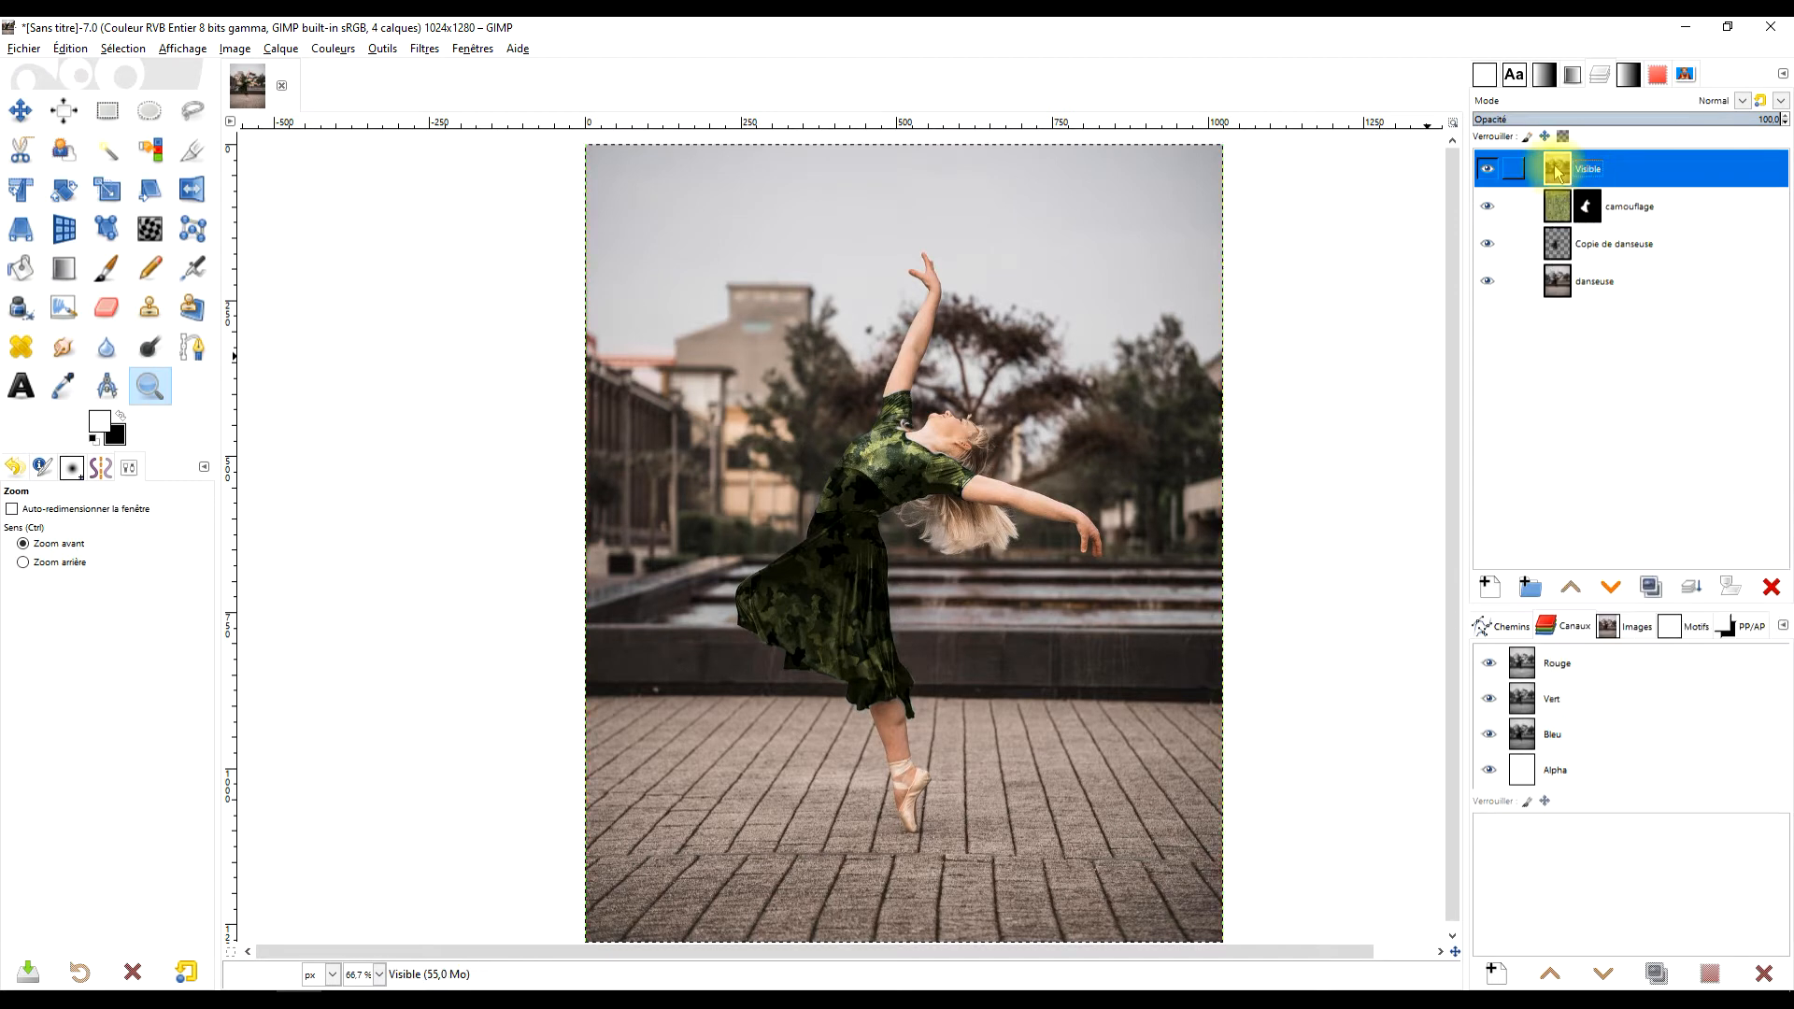
{"action": "left_click_drag", "start_coordinate": [1496, 207], "coordinate": [1487, 281]}
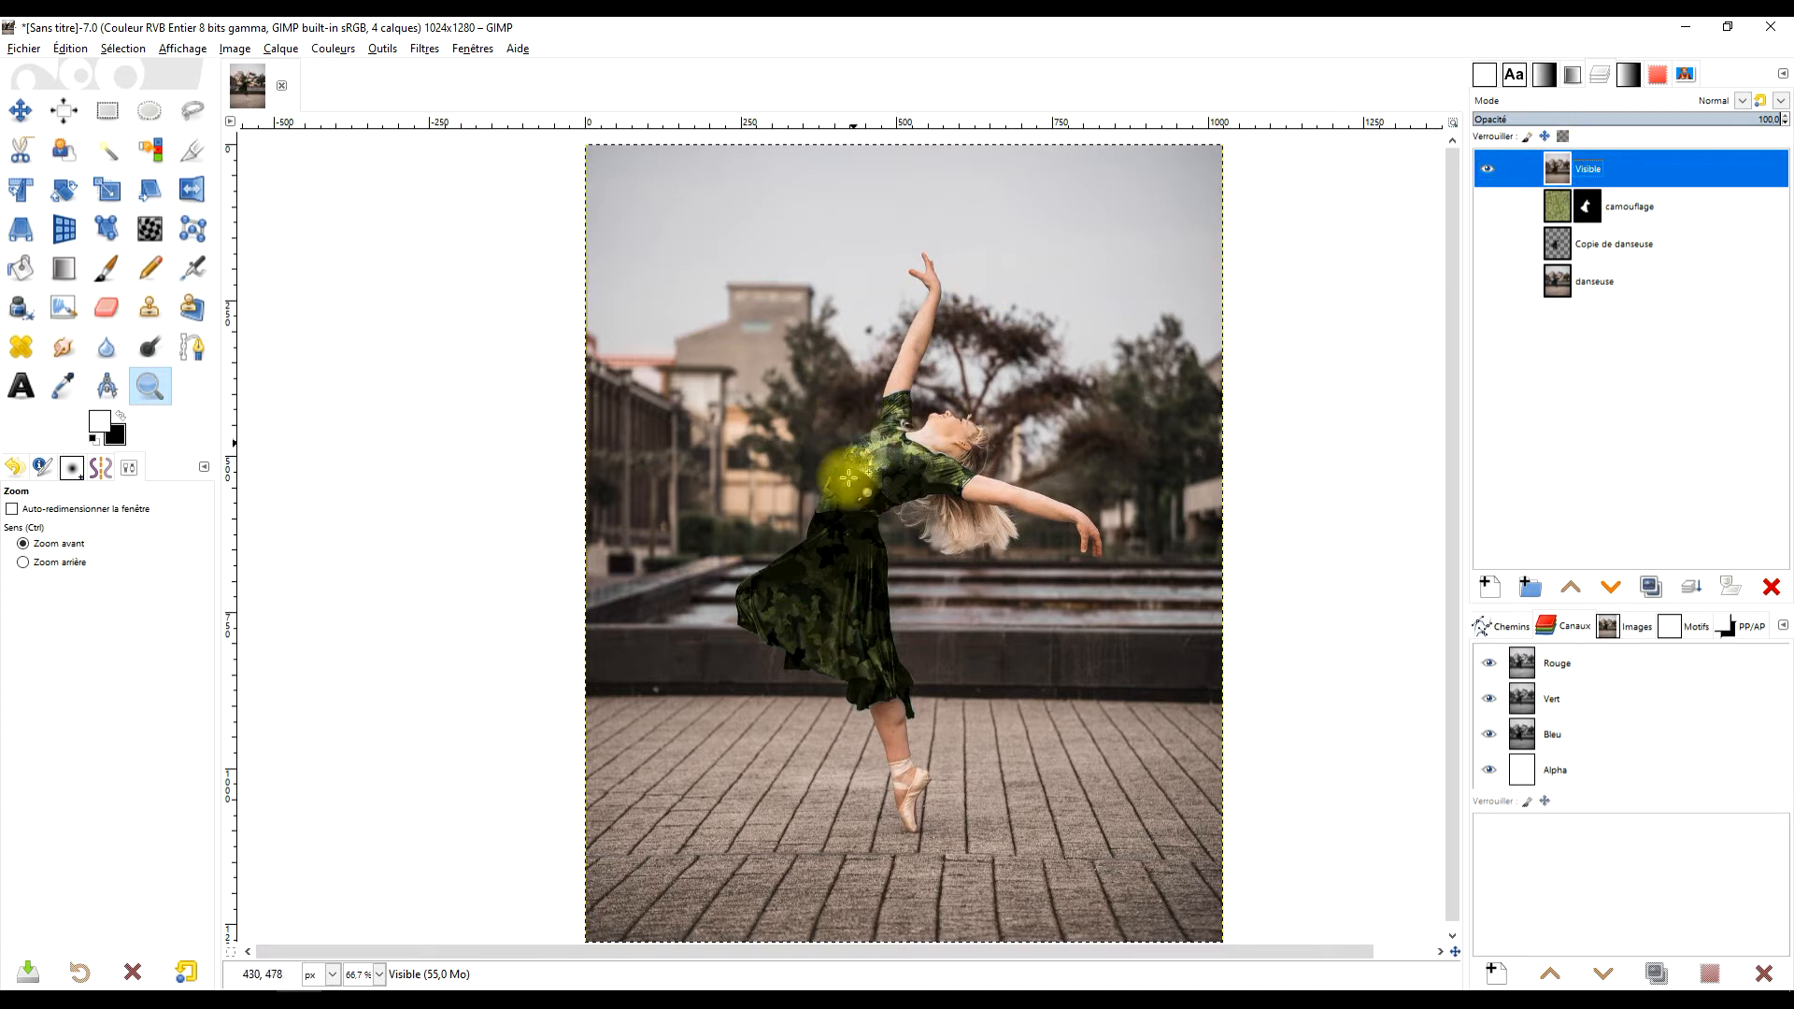
Draw a rectangular selection just inside the photo's edges, about 914 x 1172 px at position 50, 48.
{"action": "scroll", "coordinate": [991, 412], "scroll_direction": "down", "scroll_amount": 2}
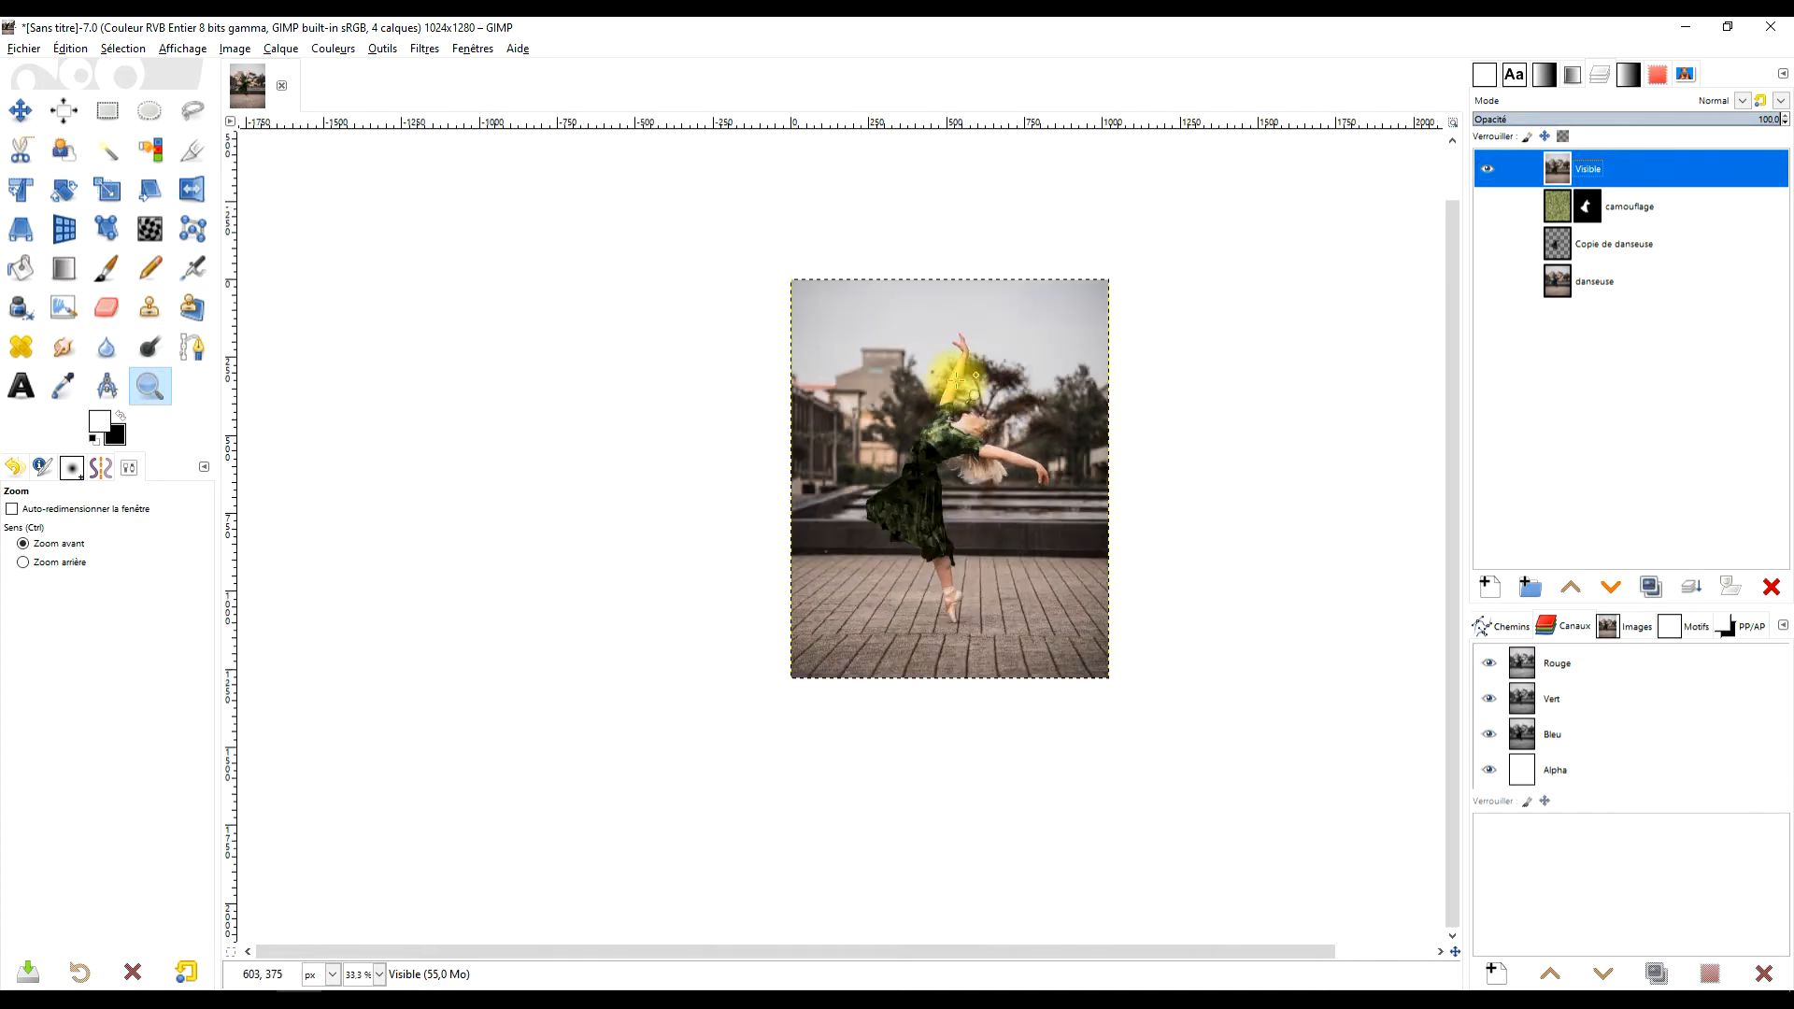
{"action": "left_click", "coordinate": [981, 580]}
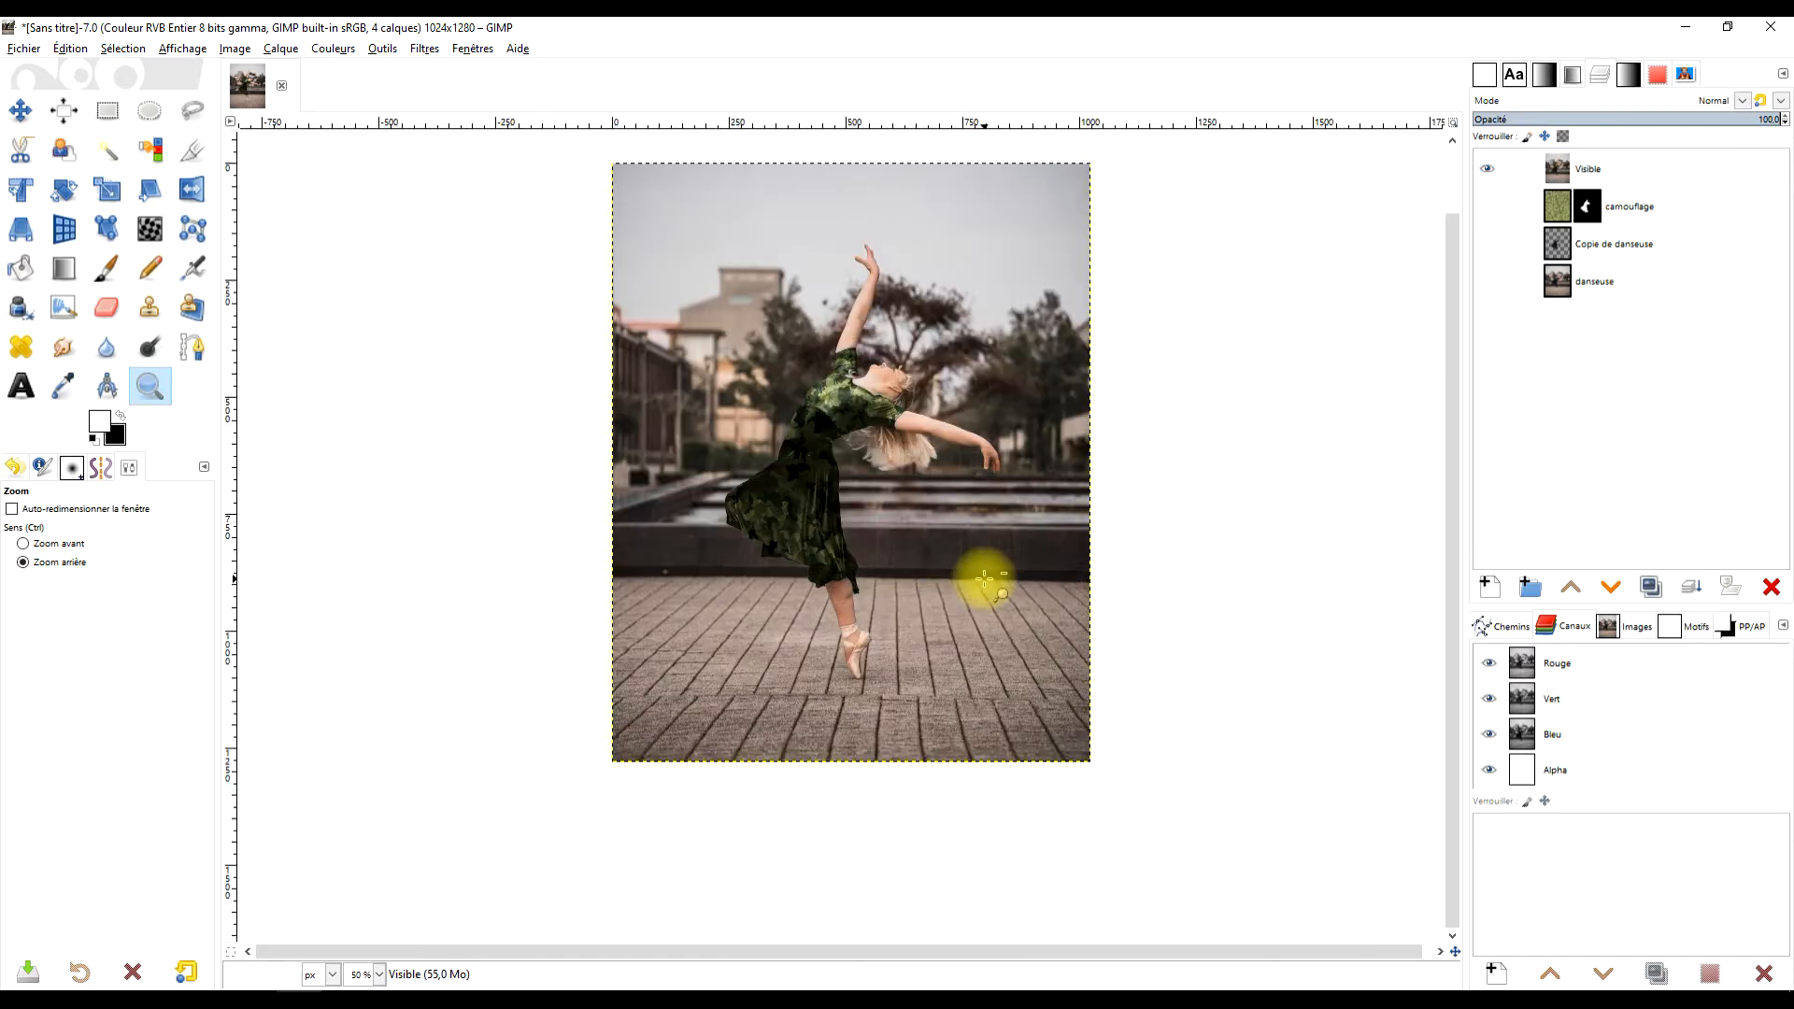
{"action": "left_click", "coordinate": [106, 113]}
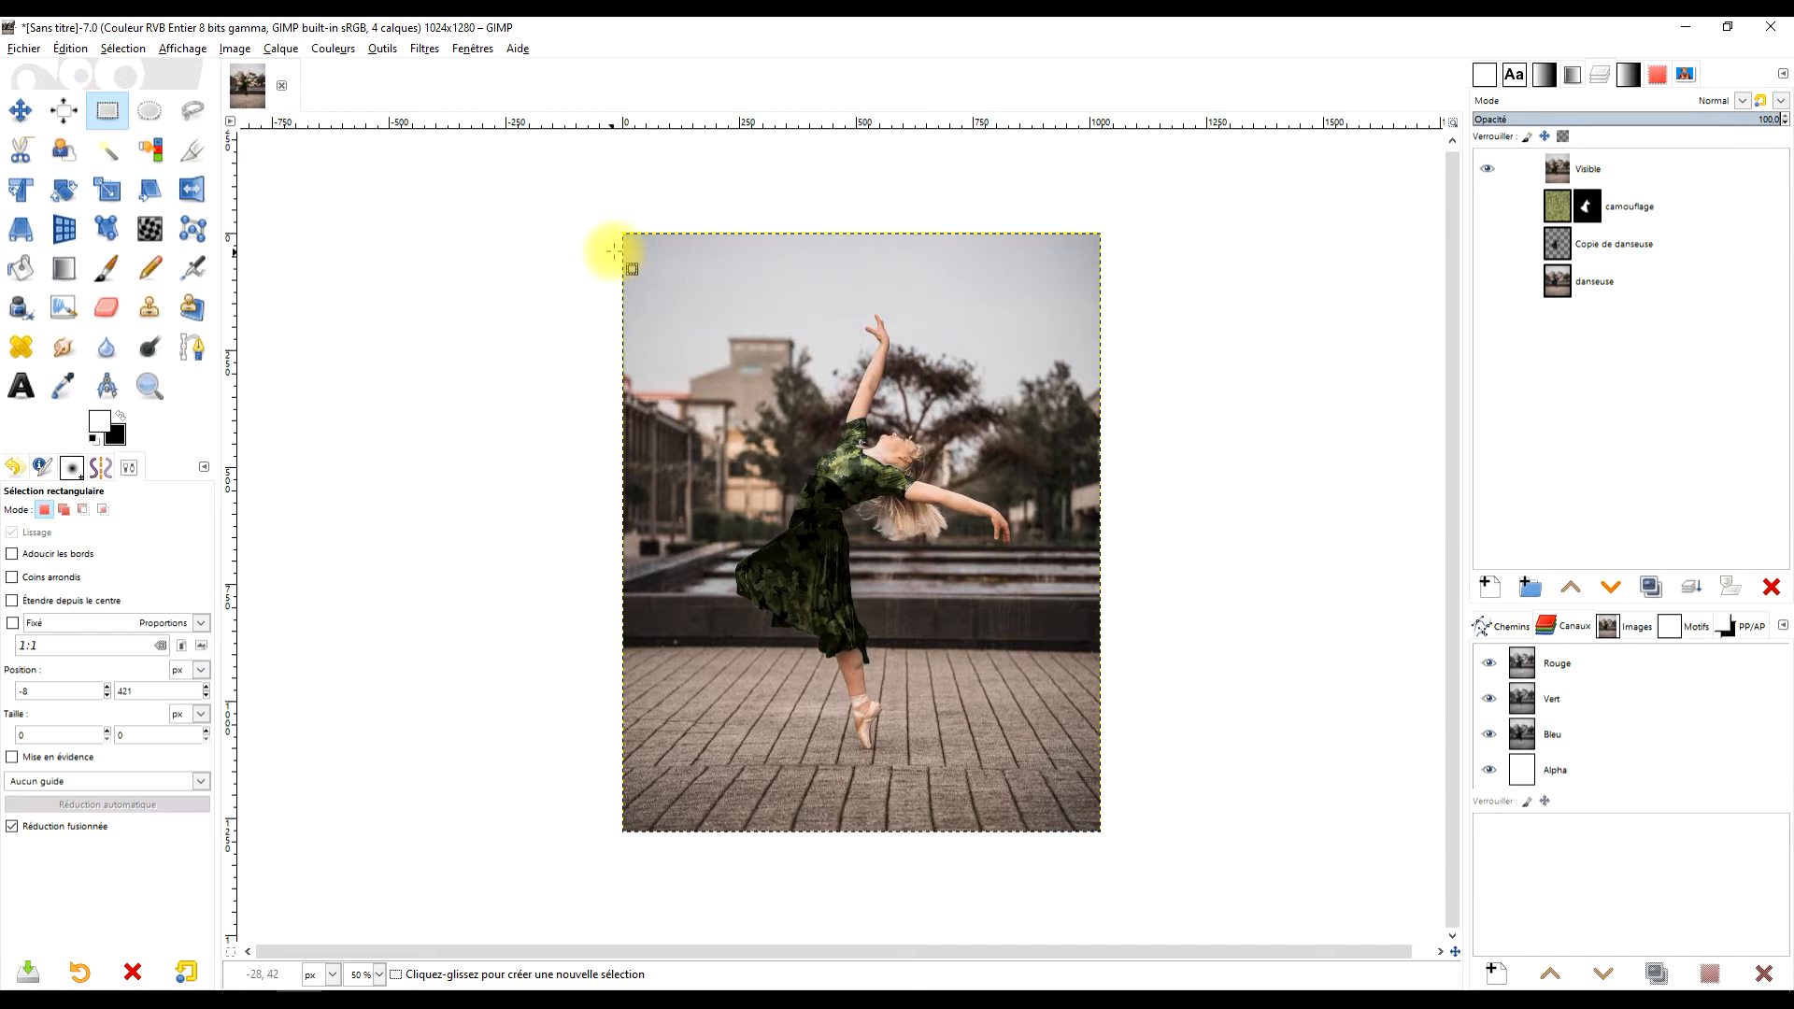
{"action": "left_click_drag", "start_coordinate": [638, 247], "coordinate": [1078, 809]}
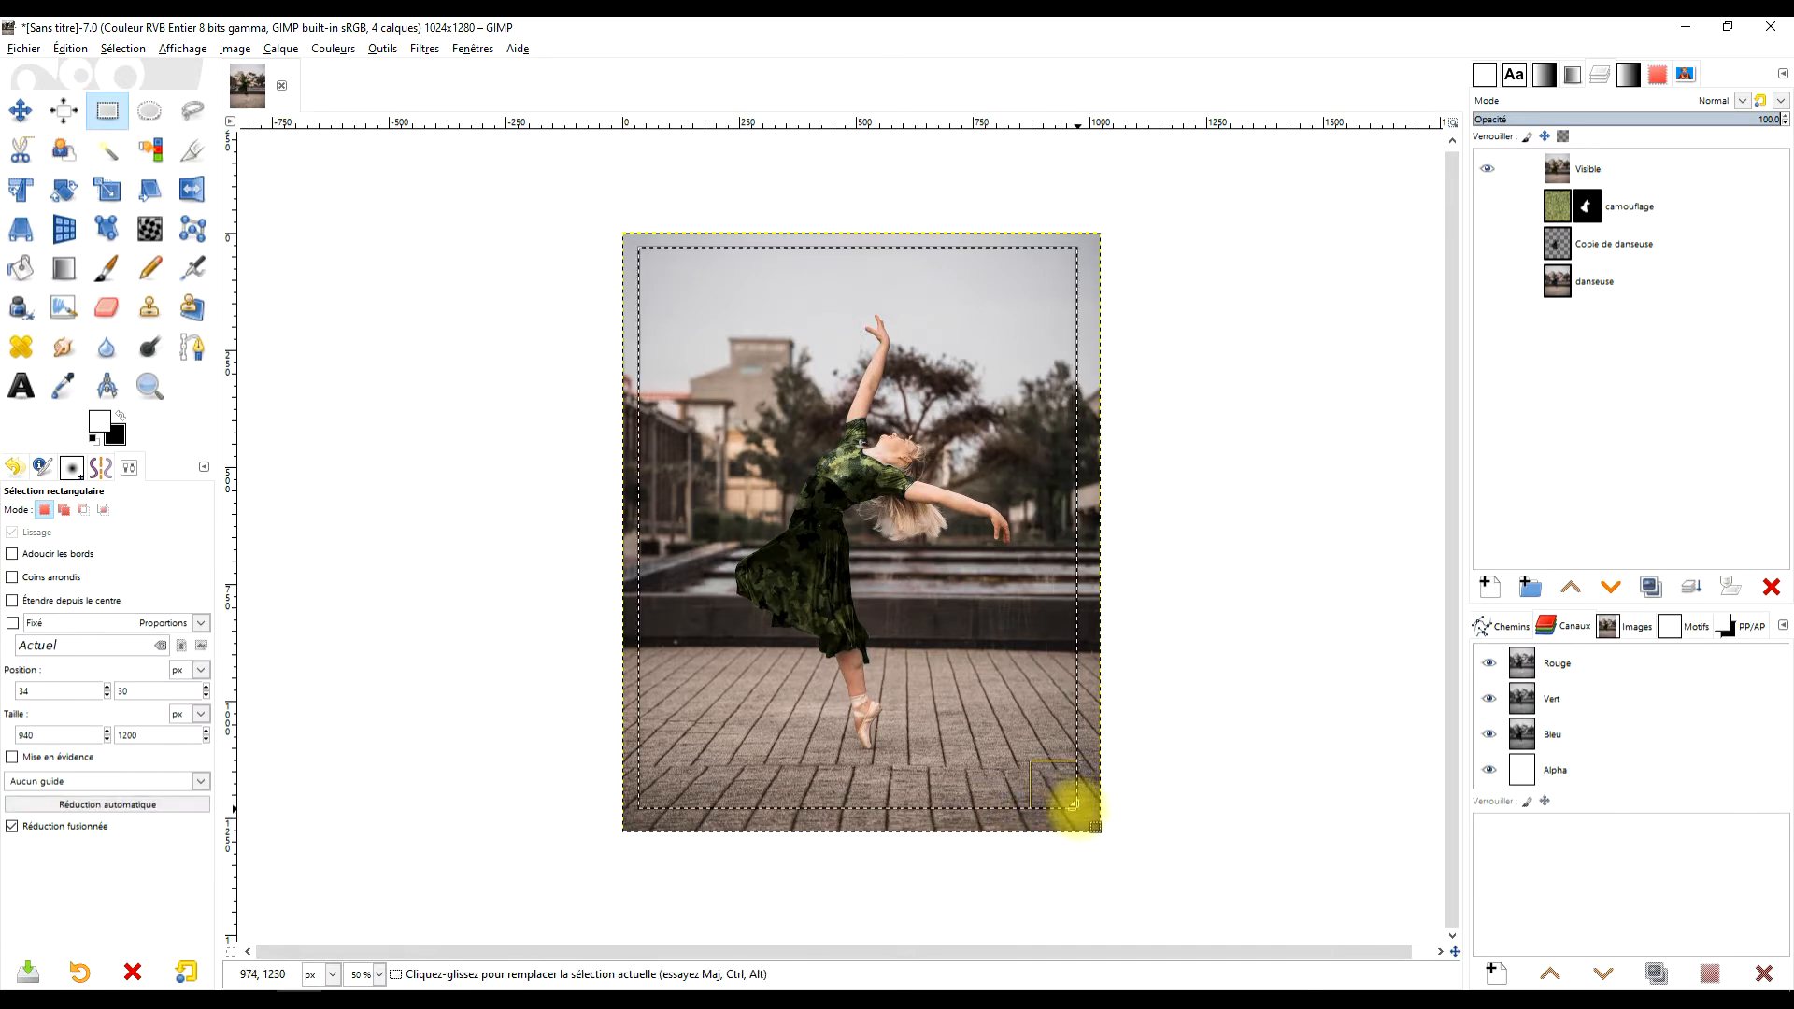
{"action": "left_click_drag", "start_coordinate": [675, 787], "coordinate": [685, 780]}
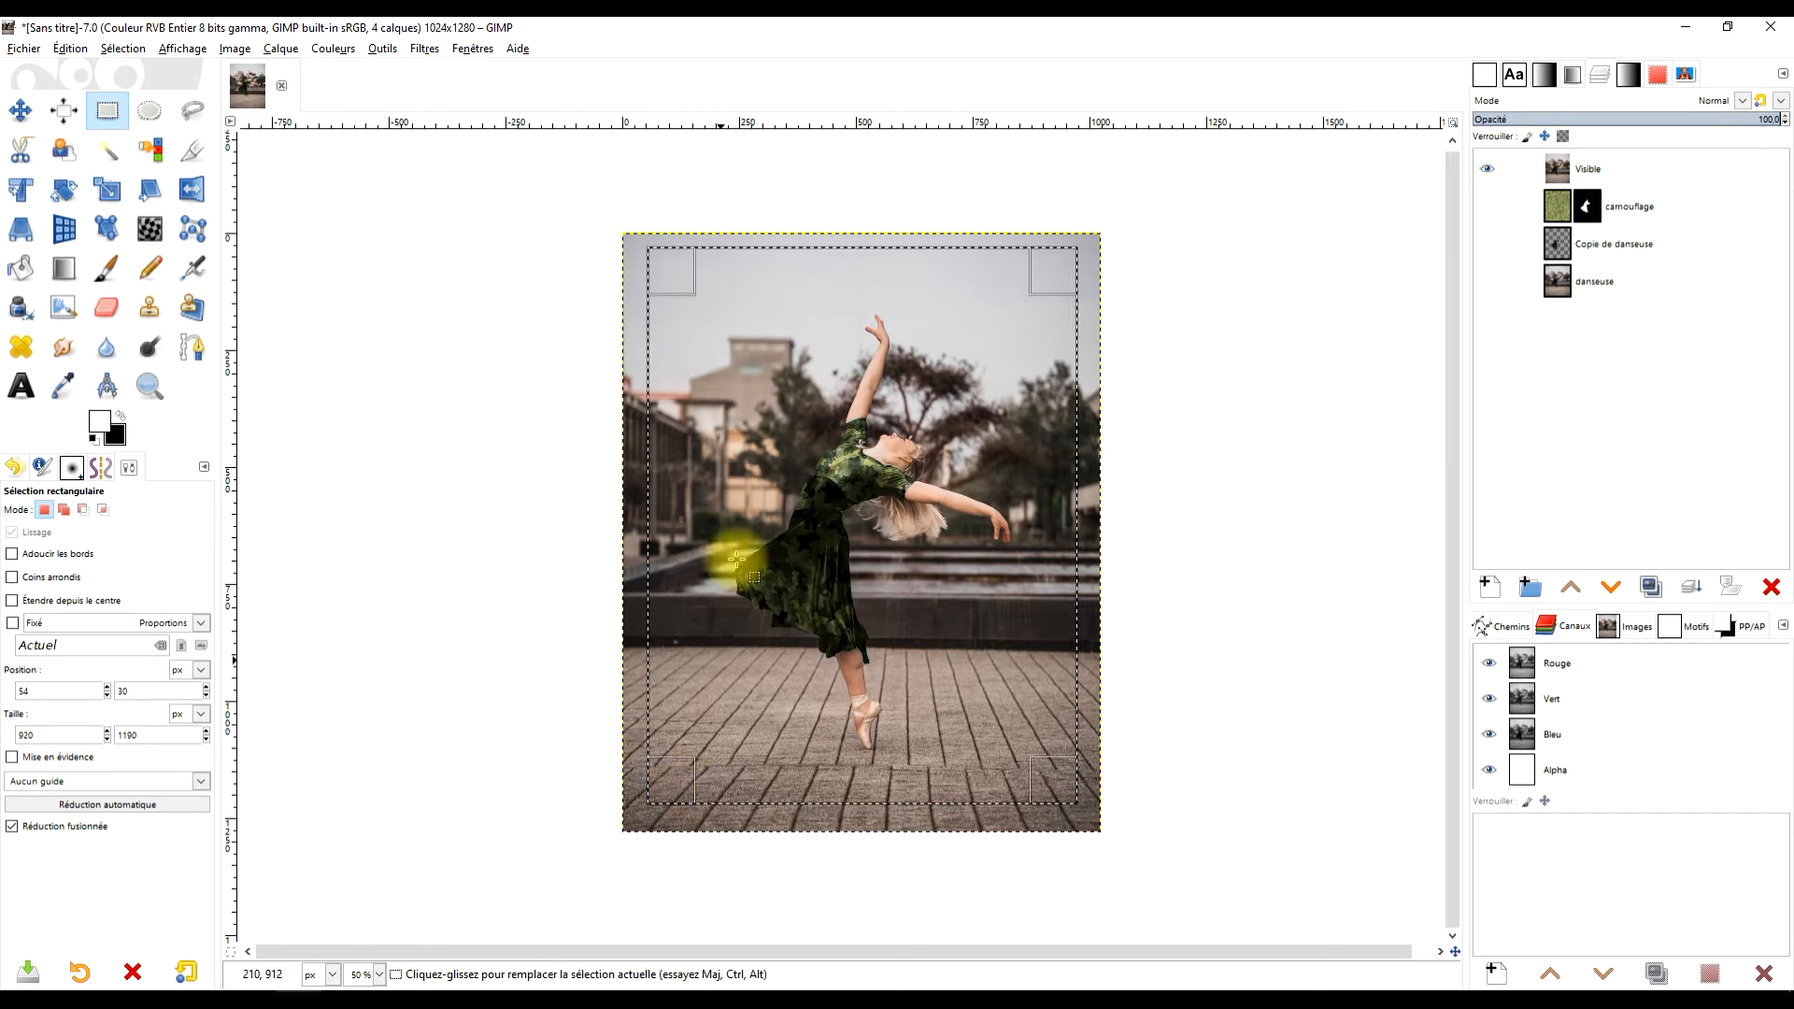
{"action": "left_click", "coordinate": [660, 274]}
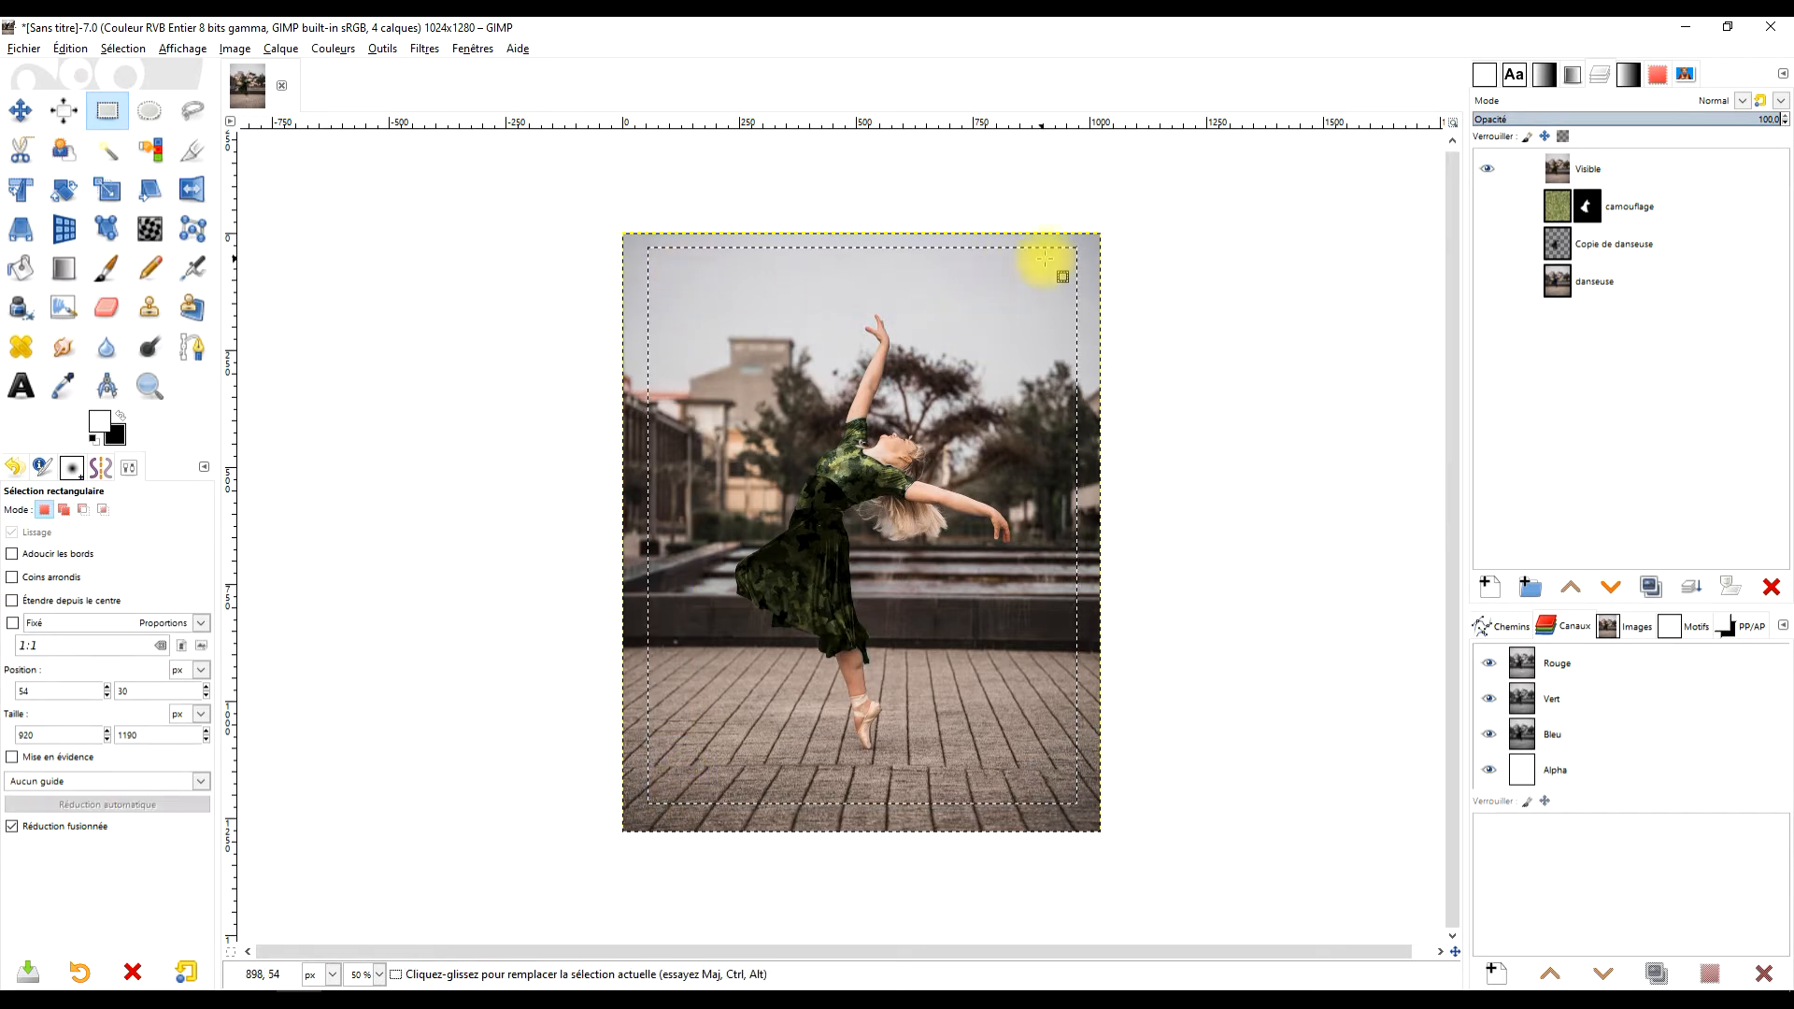
{"action": "left_click_drag", "start_coordinate": [646, 246], "coordinate": [1077, 803]}
{"action": "left_click_drag", "start_coordinate": [856, 272], "coordinate": [858, 281]}
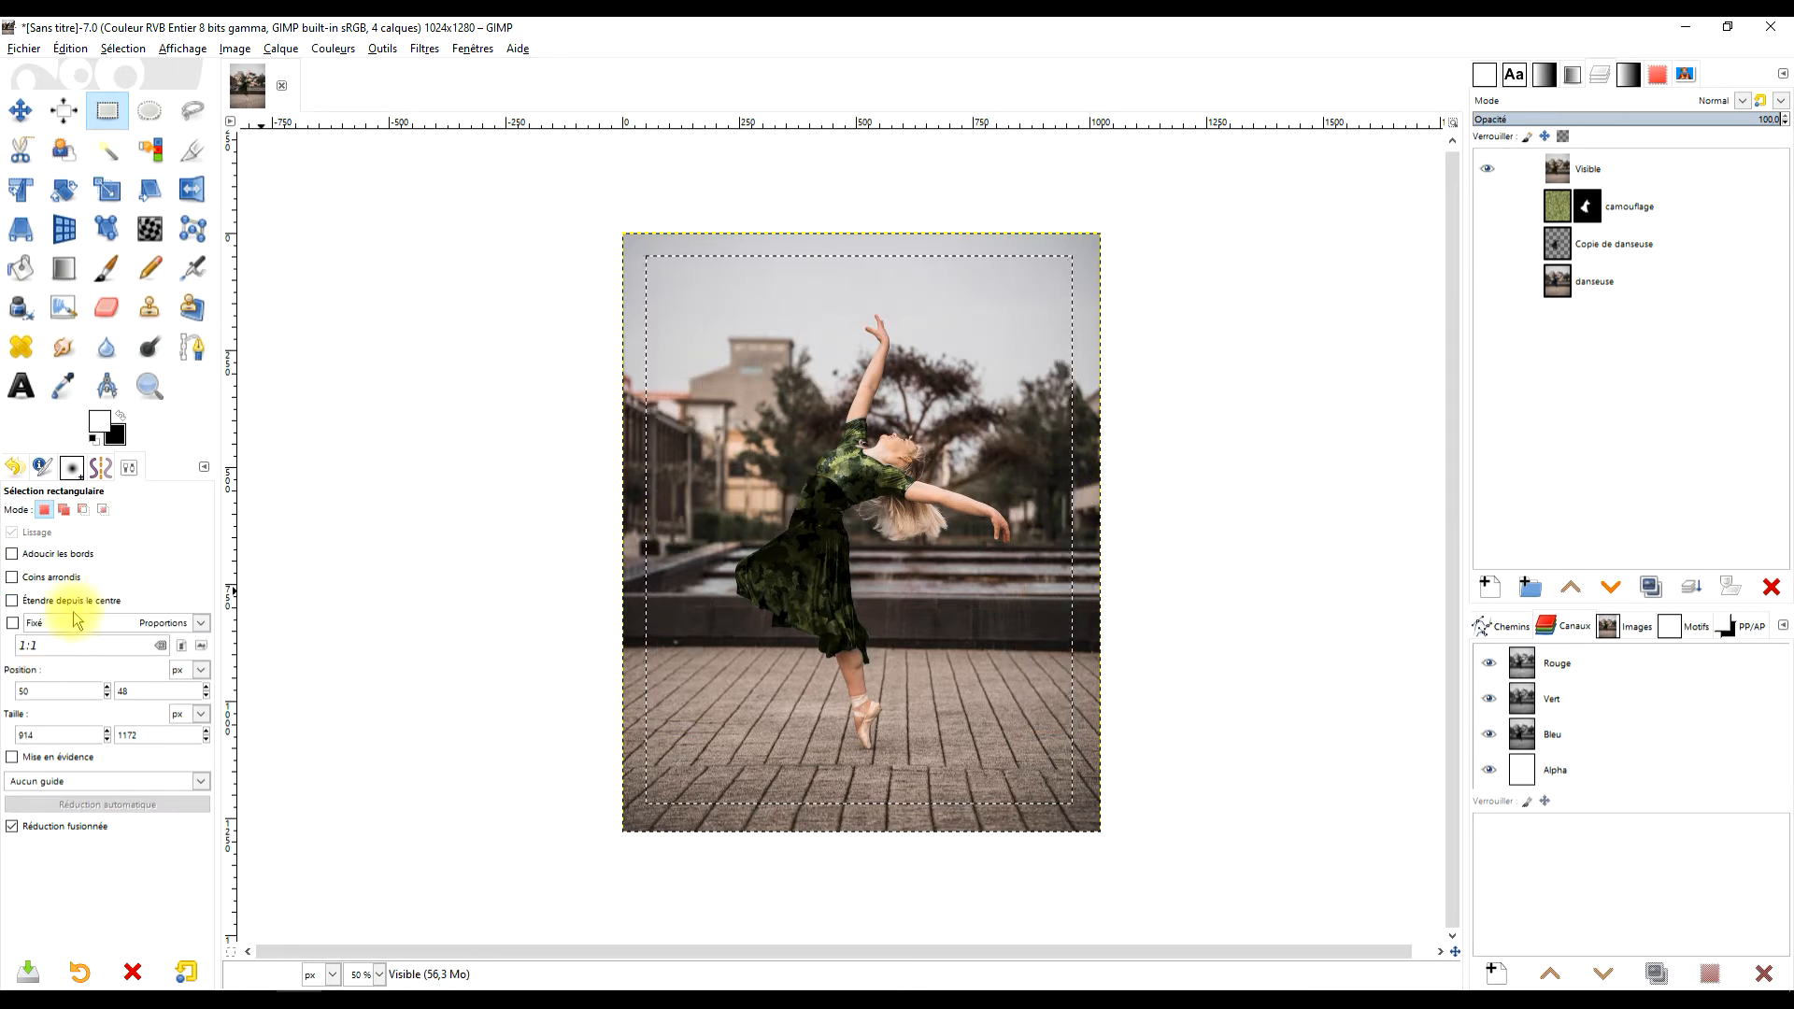
{"action": "left_click", "coordinate": [203, 466]}
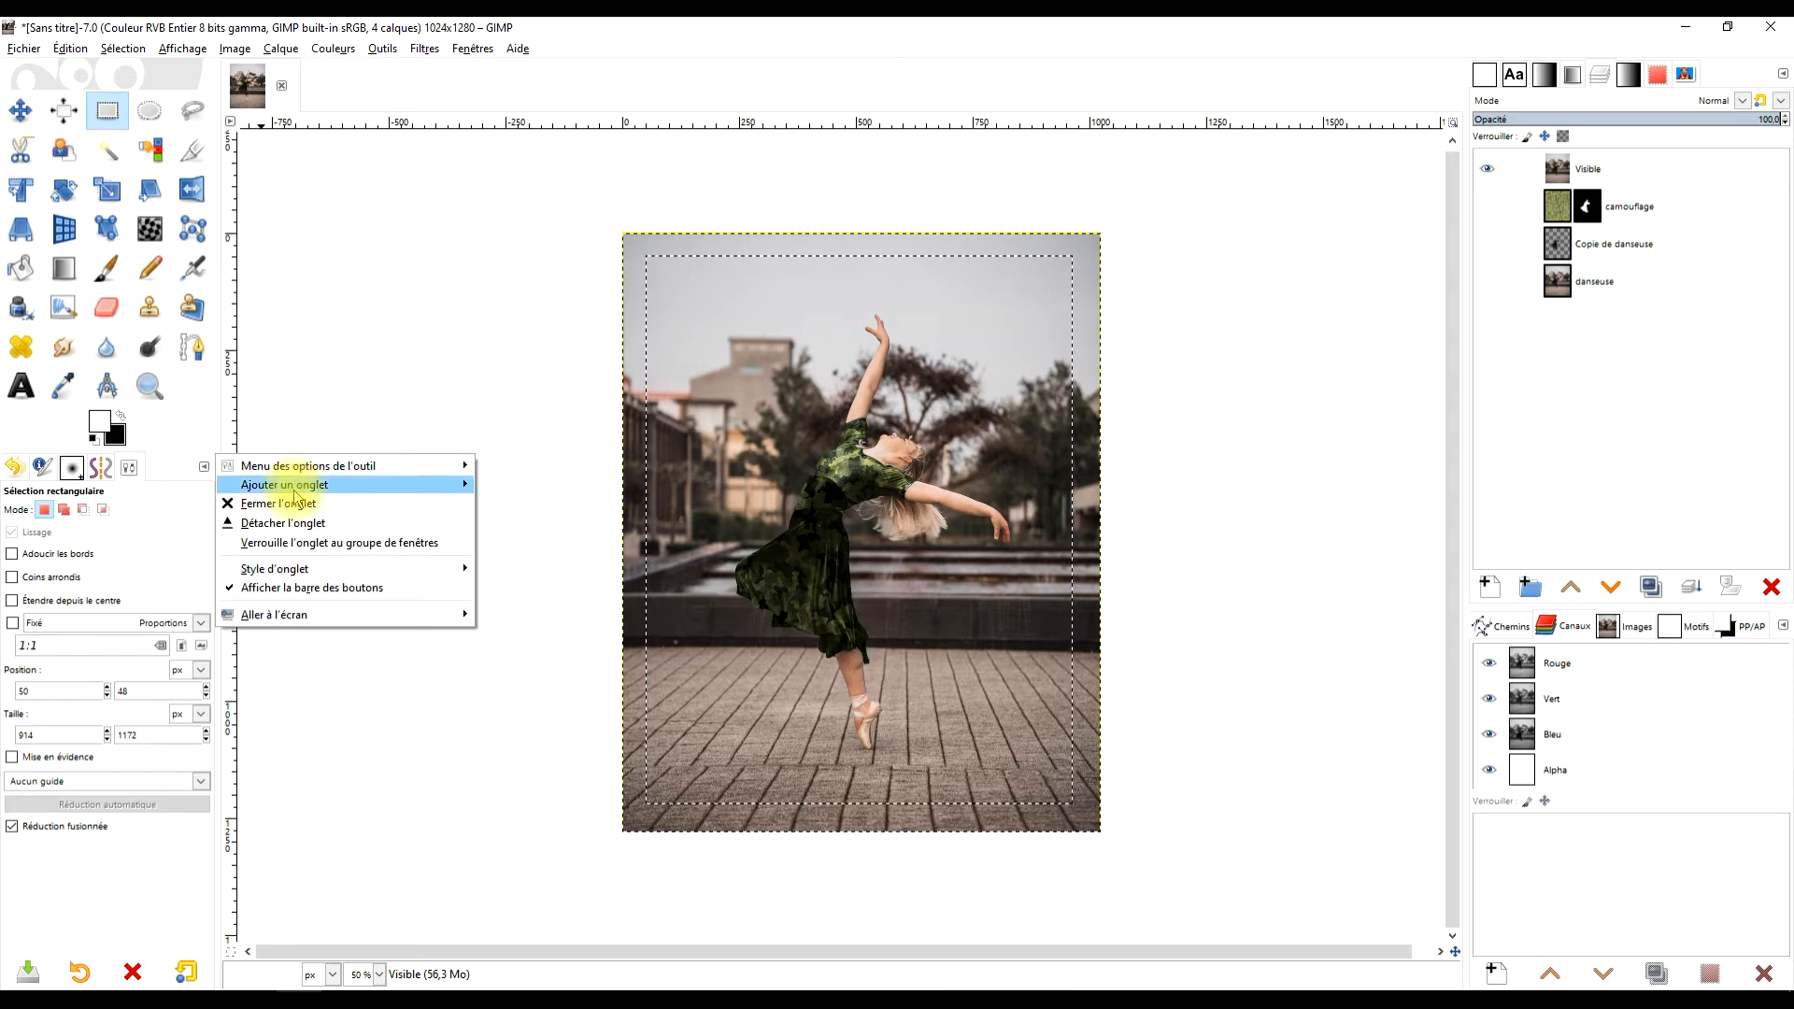
{"action": "mouse_move", "coordinate": [301, 484]}
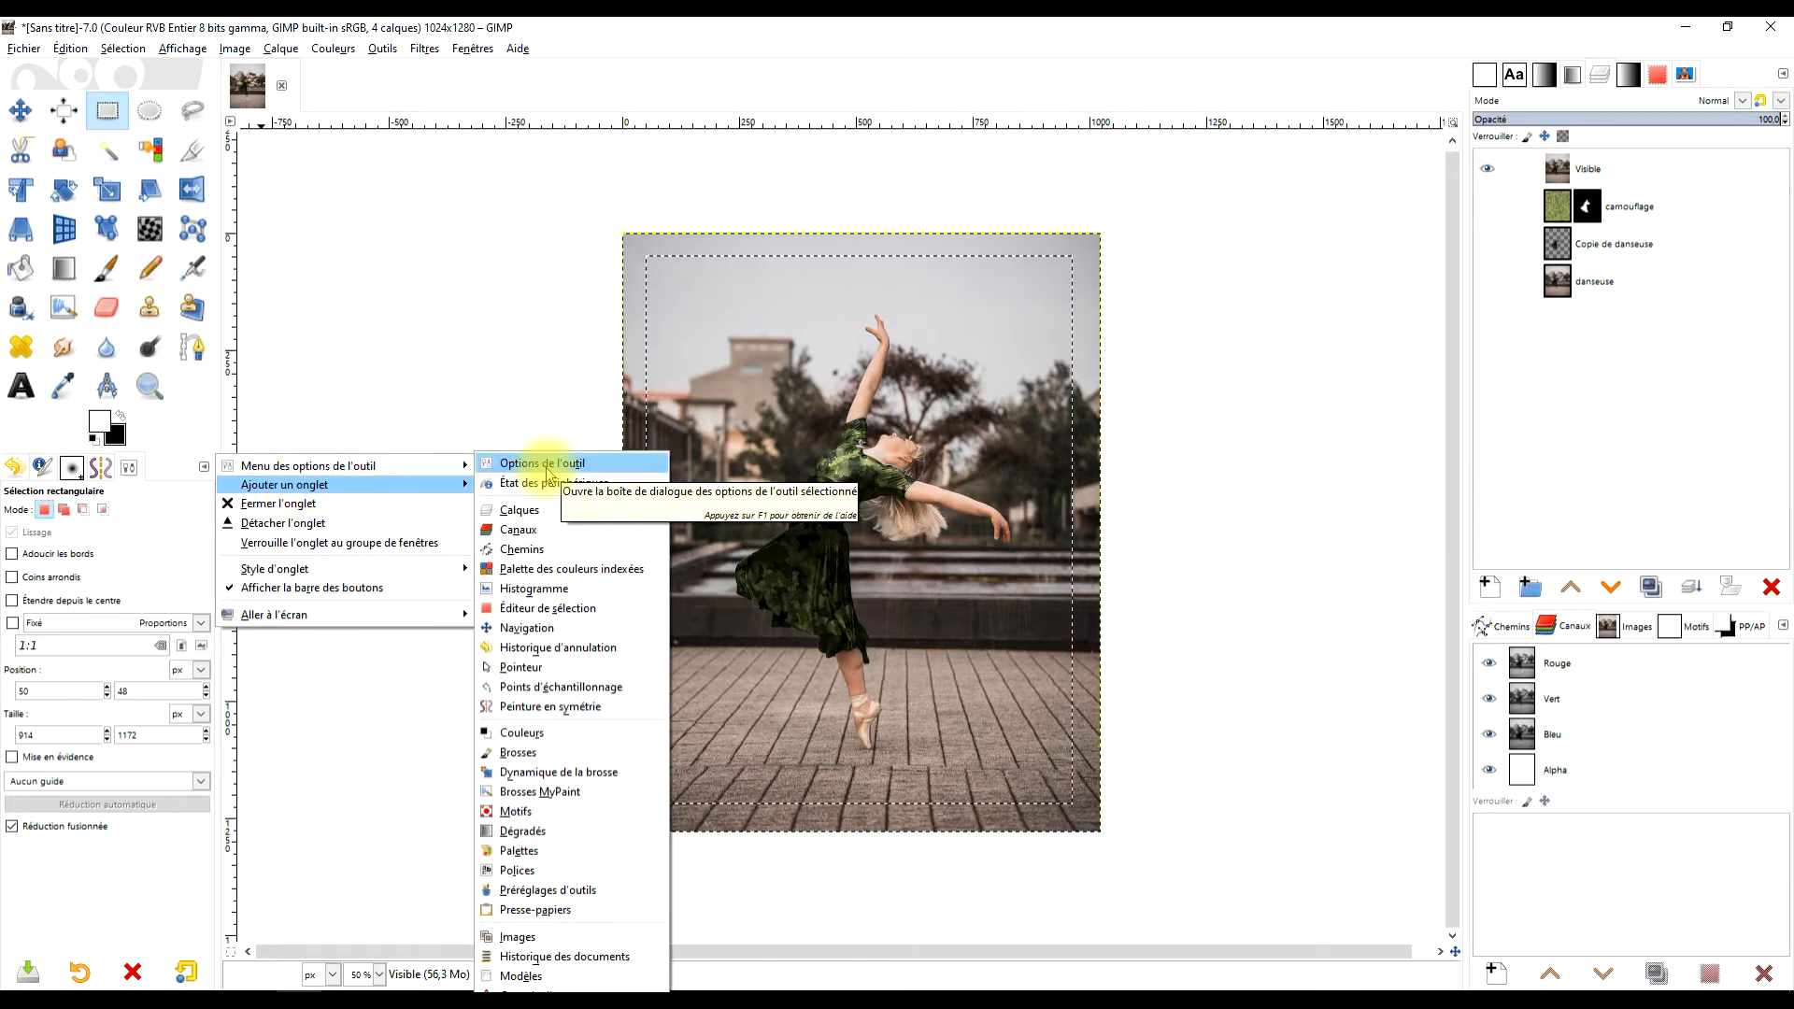
{"action": "left_click", "coordinate": [161, 419]}
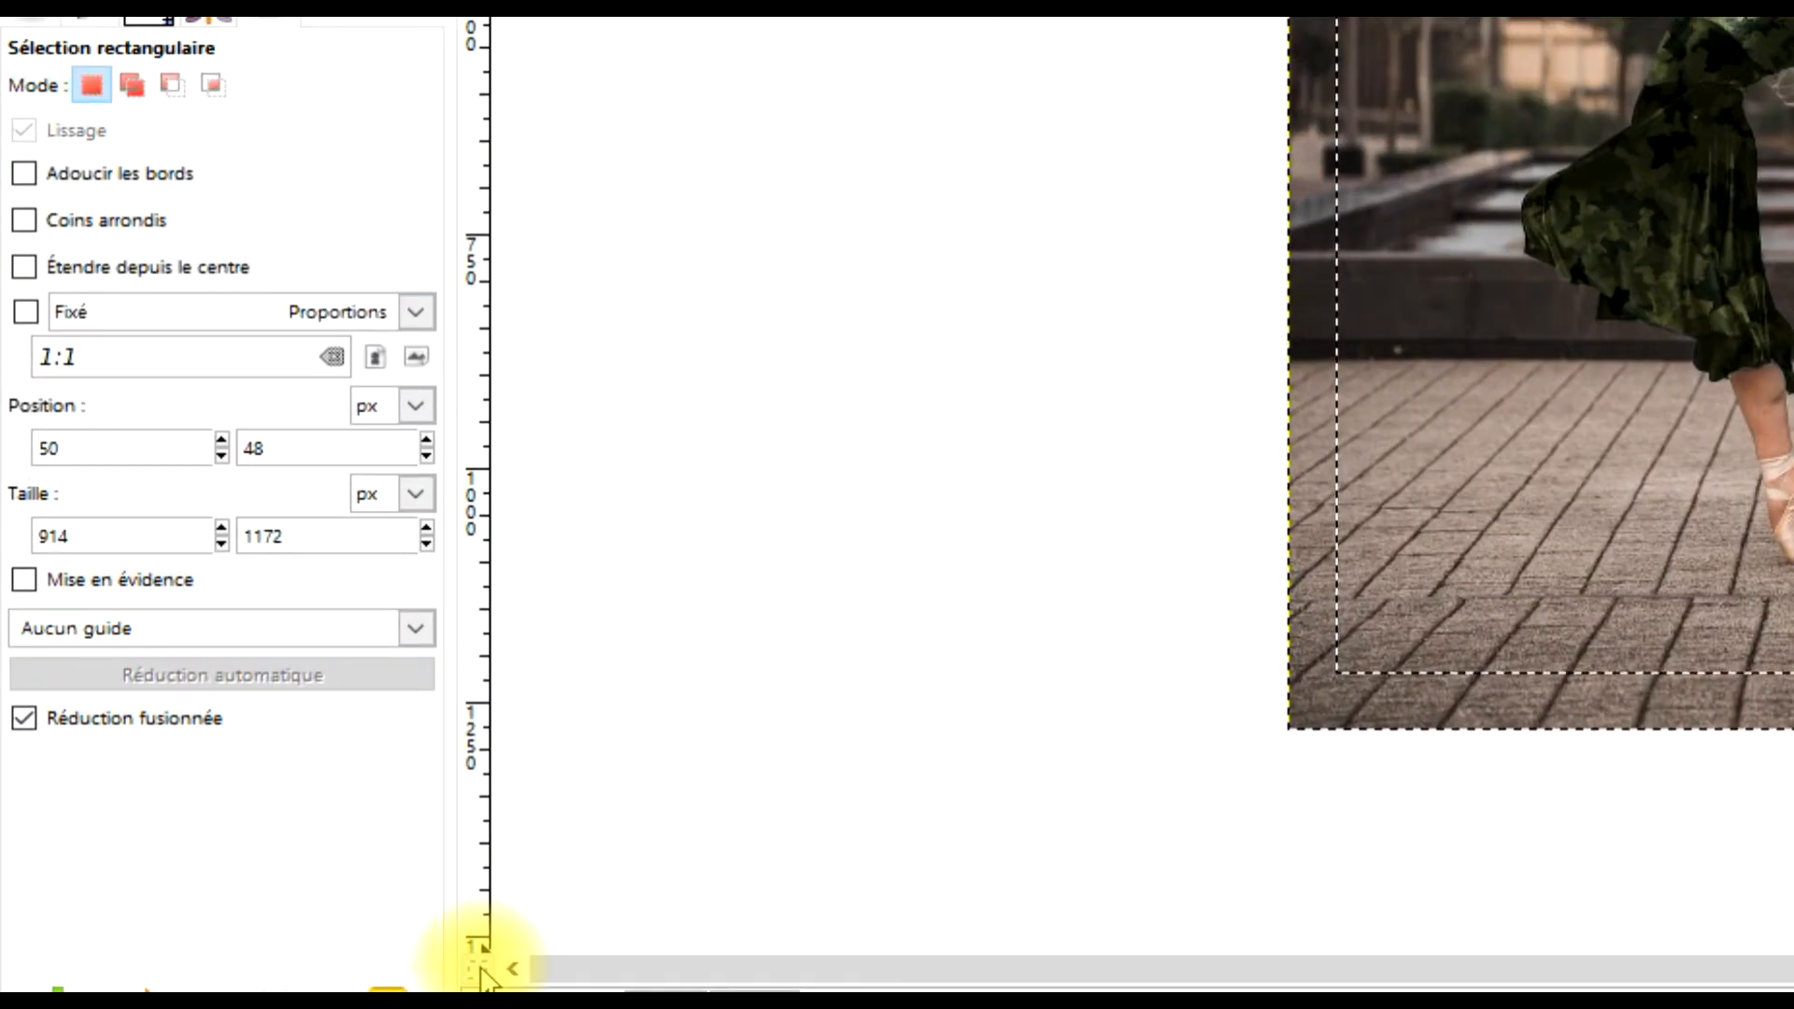
Turn on the quick mask and distort it with the Vagues filter at amplitude 25 and period 100.
{"action": "left_click", "coordinate": [479, 970]}
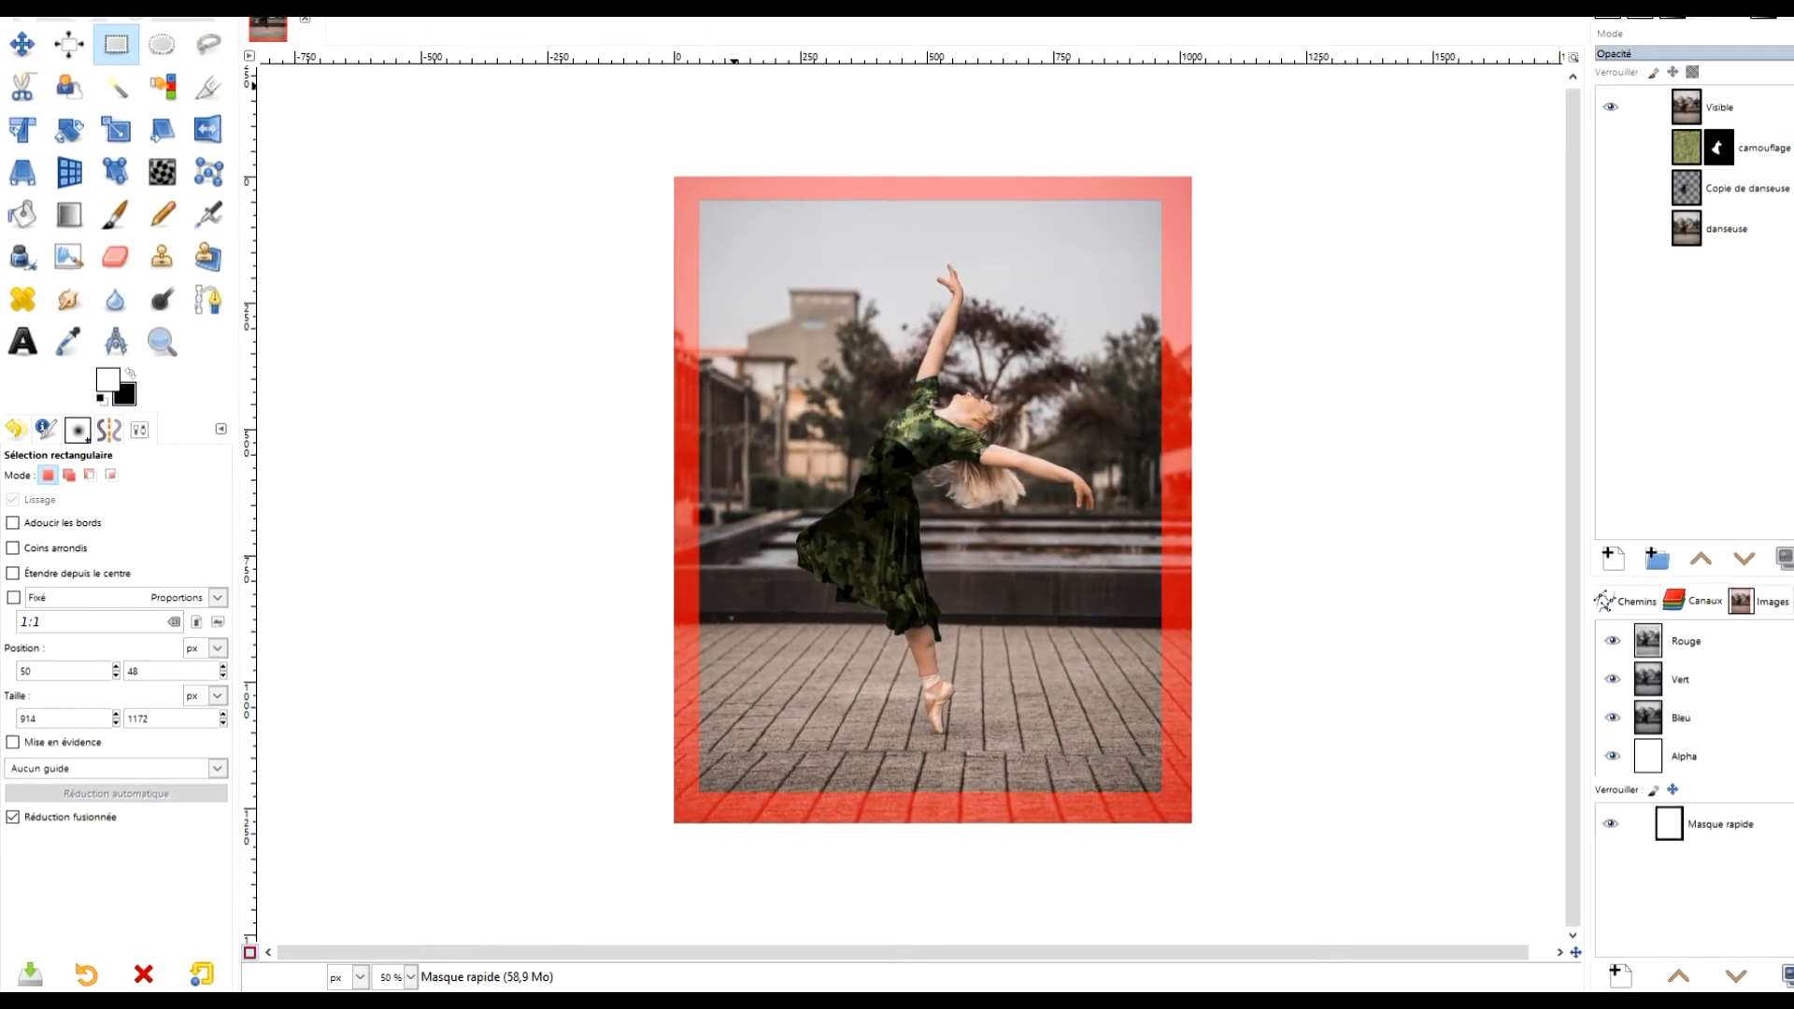
{"action": "left_click", "coordinate": [453, 50]}
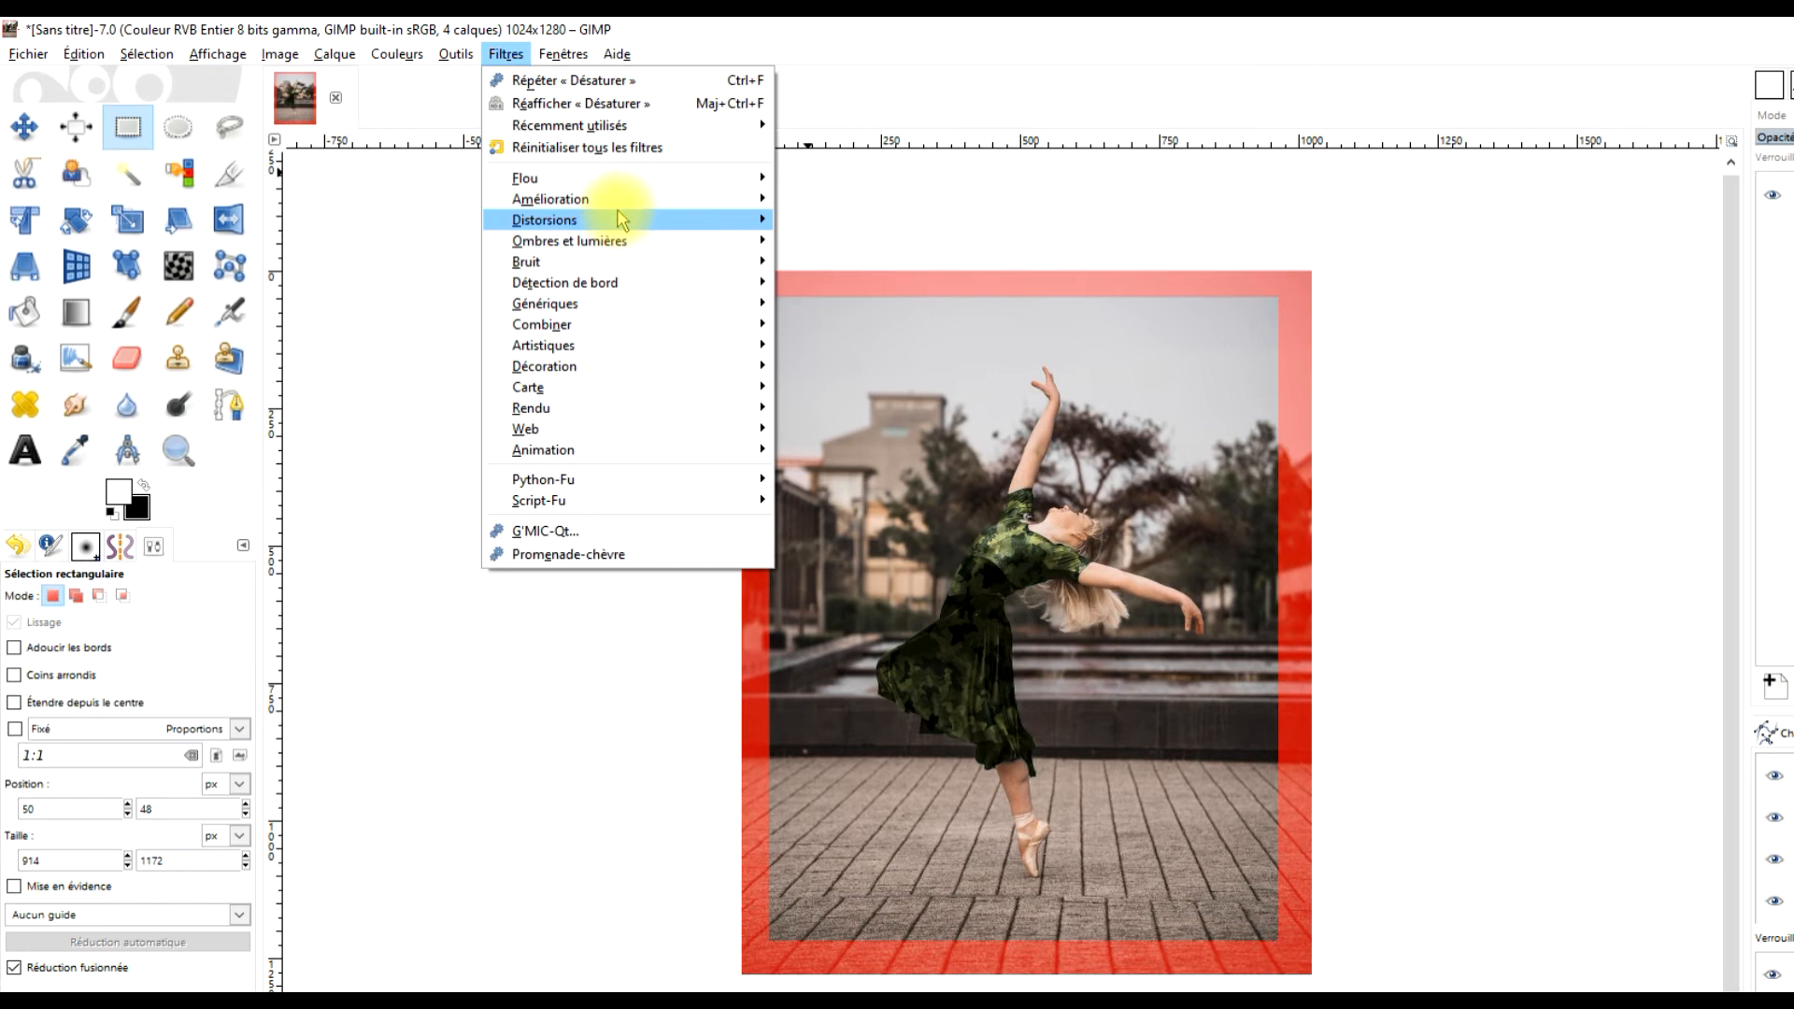
{"action": "mouse_move", "coordinate": [557, 200]}
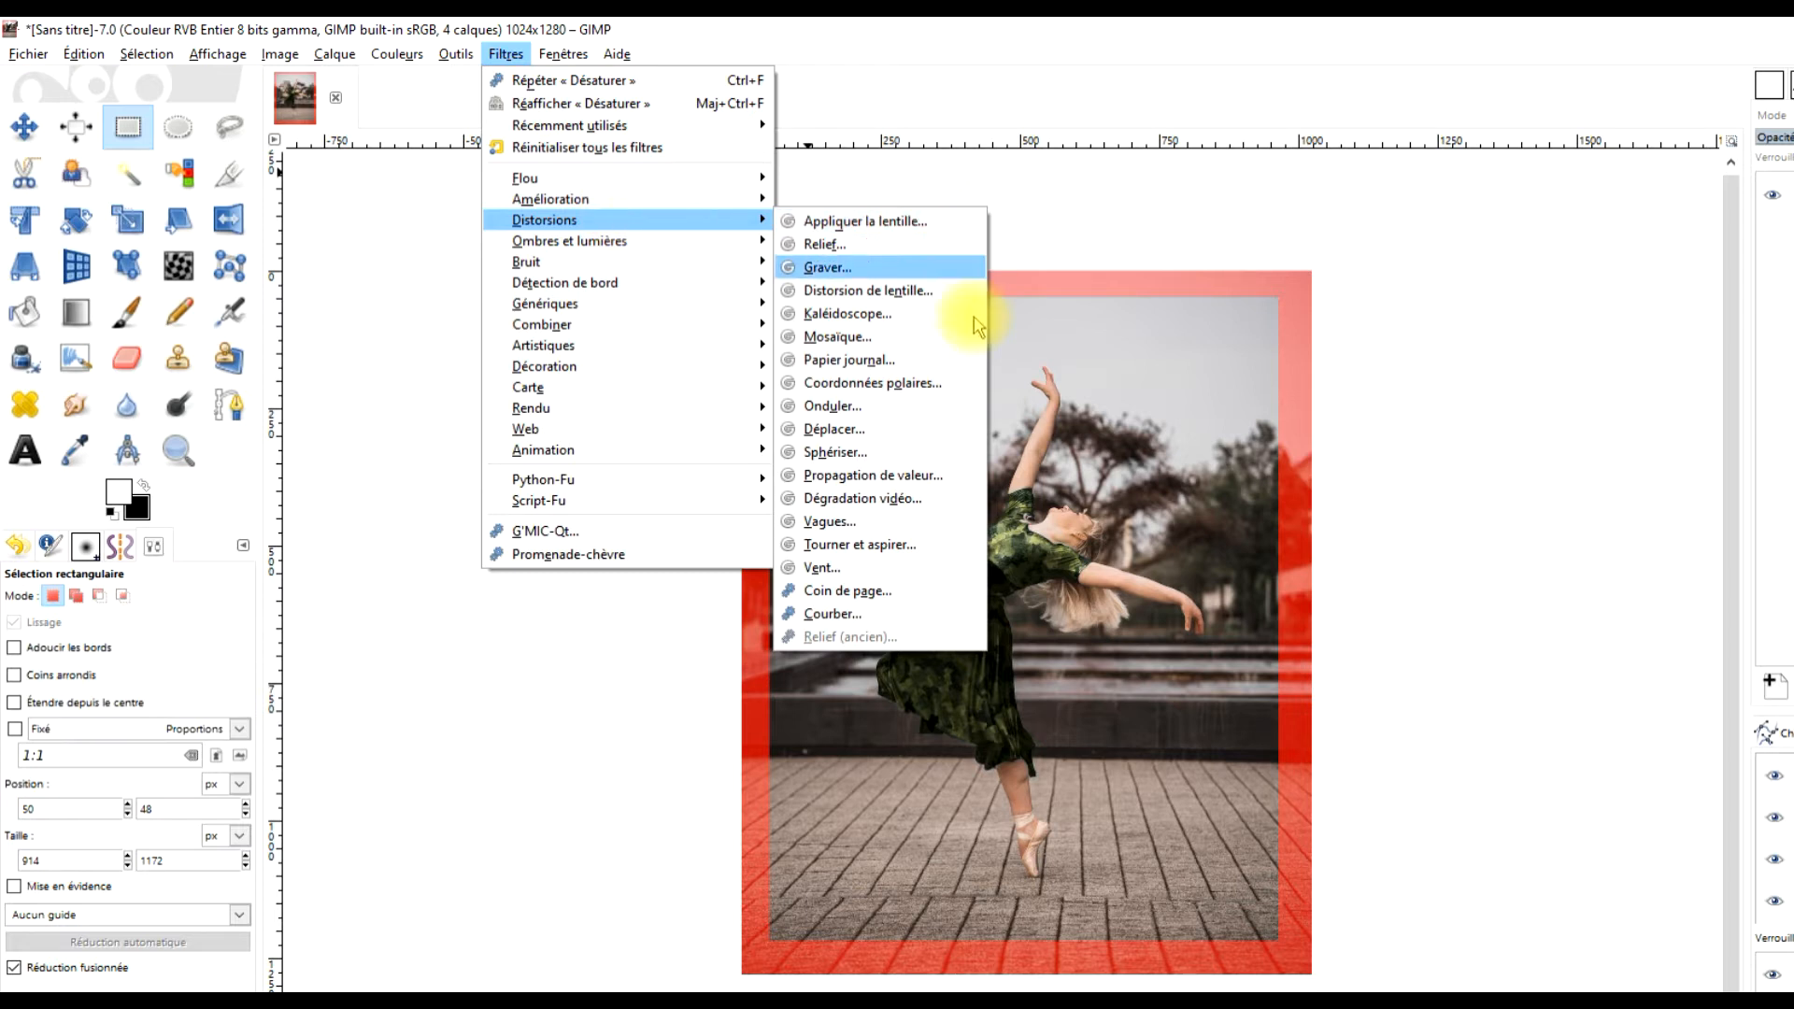
{"action": "left_click", "coordinate": [830, 522]}
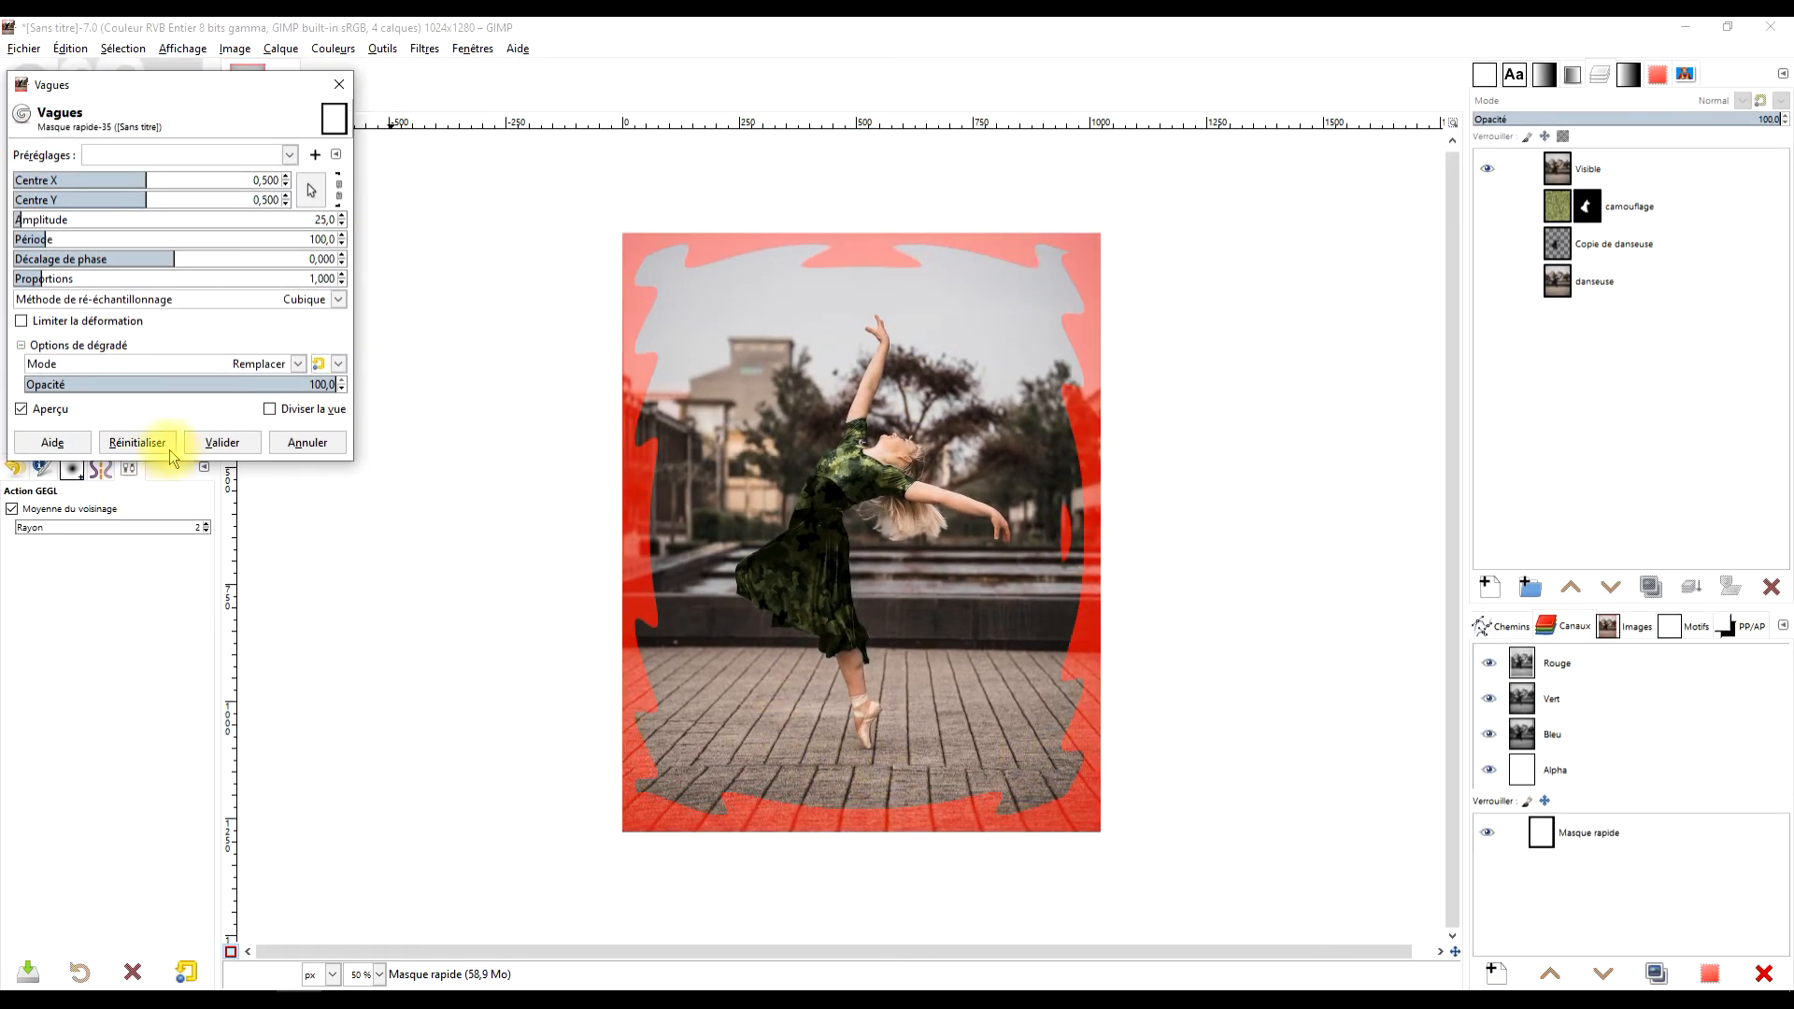
{"action": "left_click", "coordinate": [220, 445]}
Soften the wavy quick mask with a Gaussian blur of size 7.63 in both X and Y.
{"action": "left_click", "coordinate": [424, 47]}
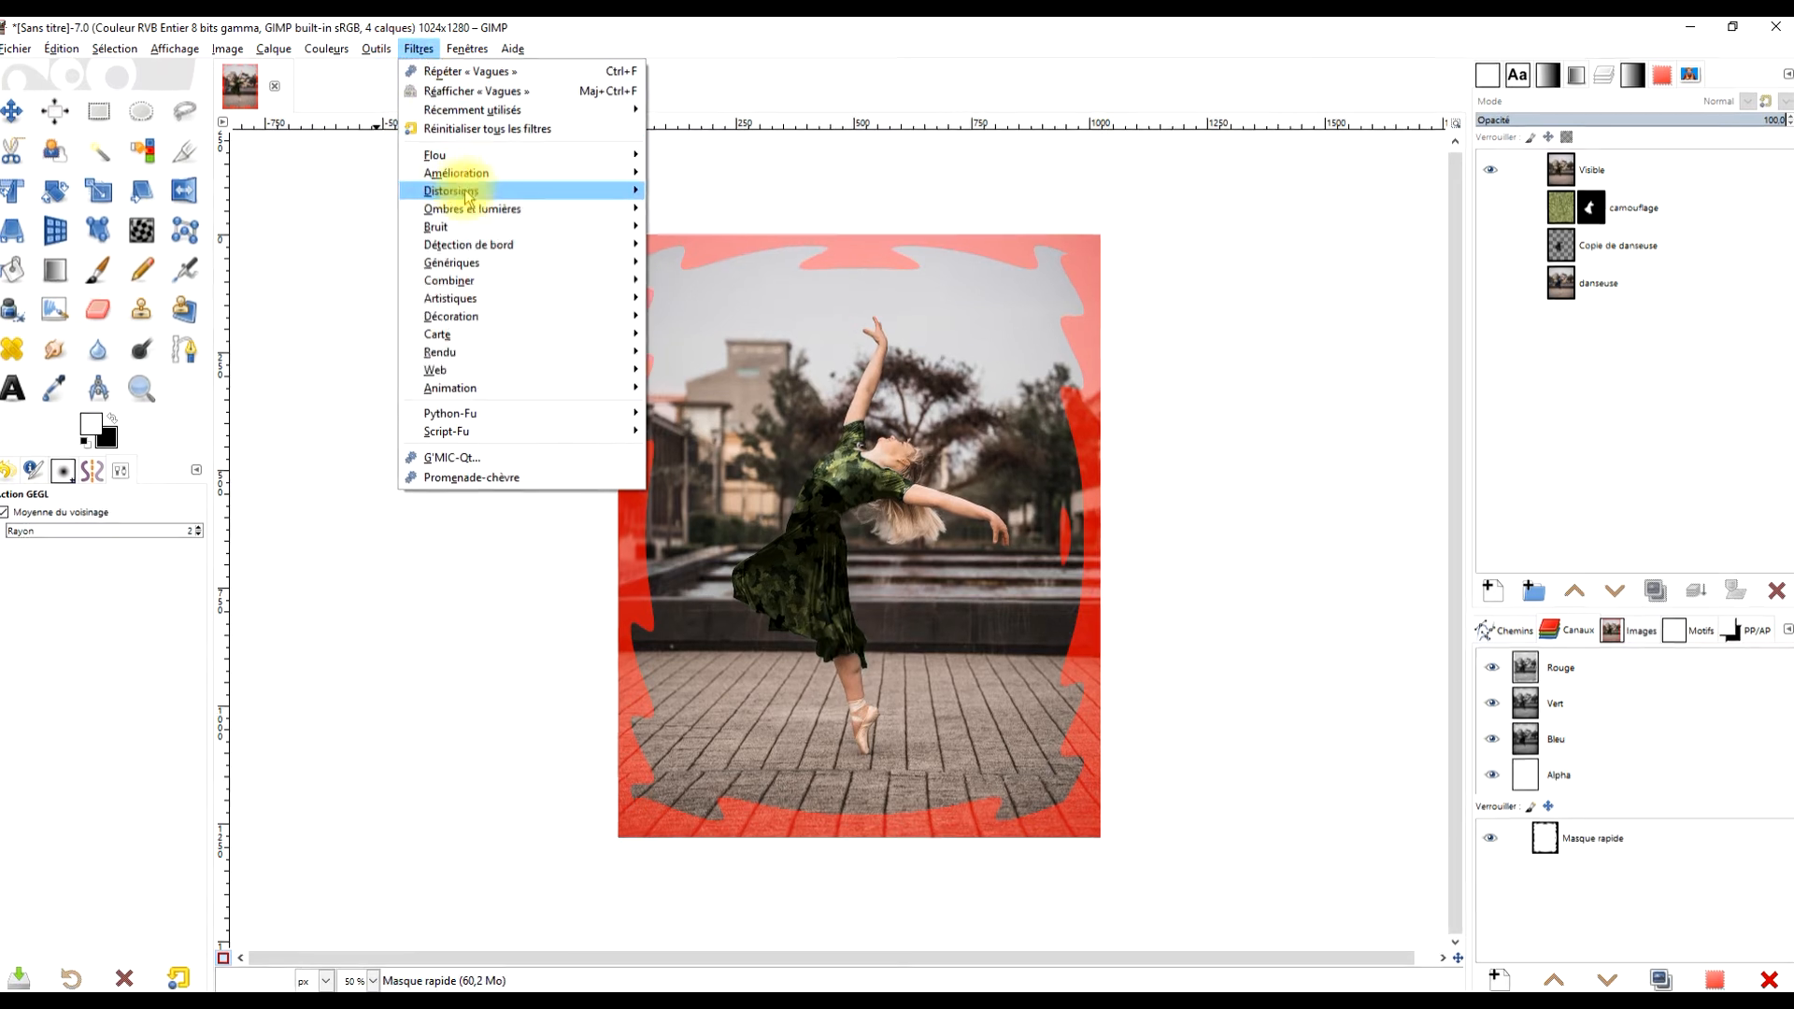
{"action": "mouse_move", "coordinate": [440, 154]}
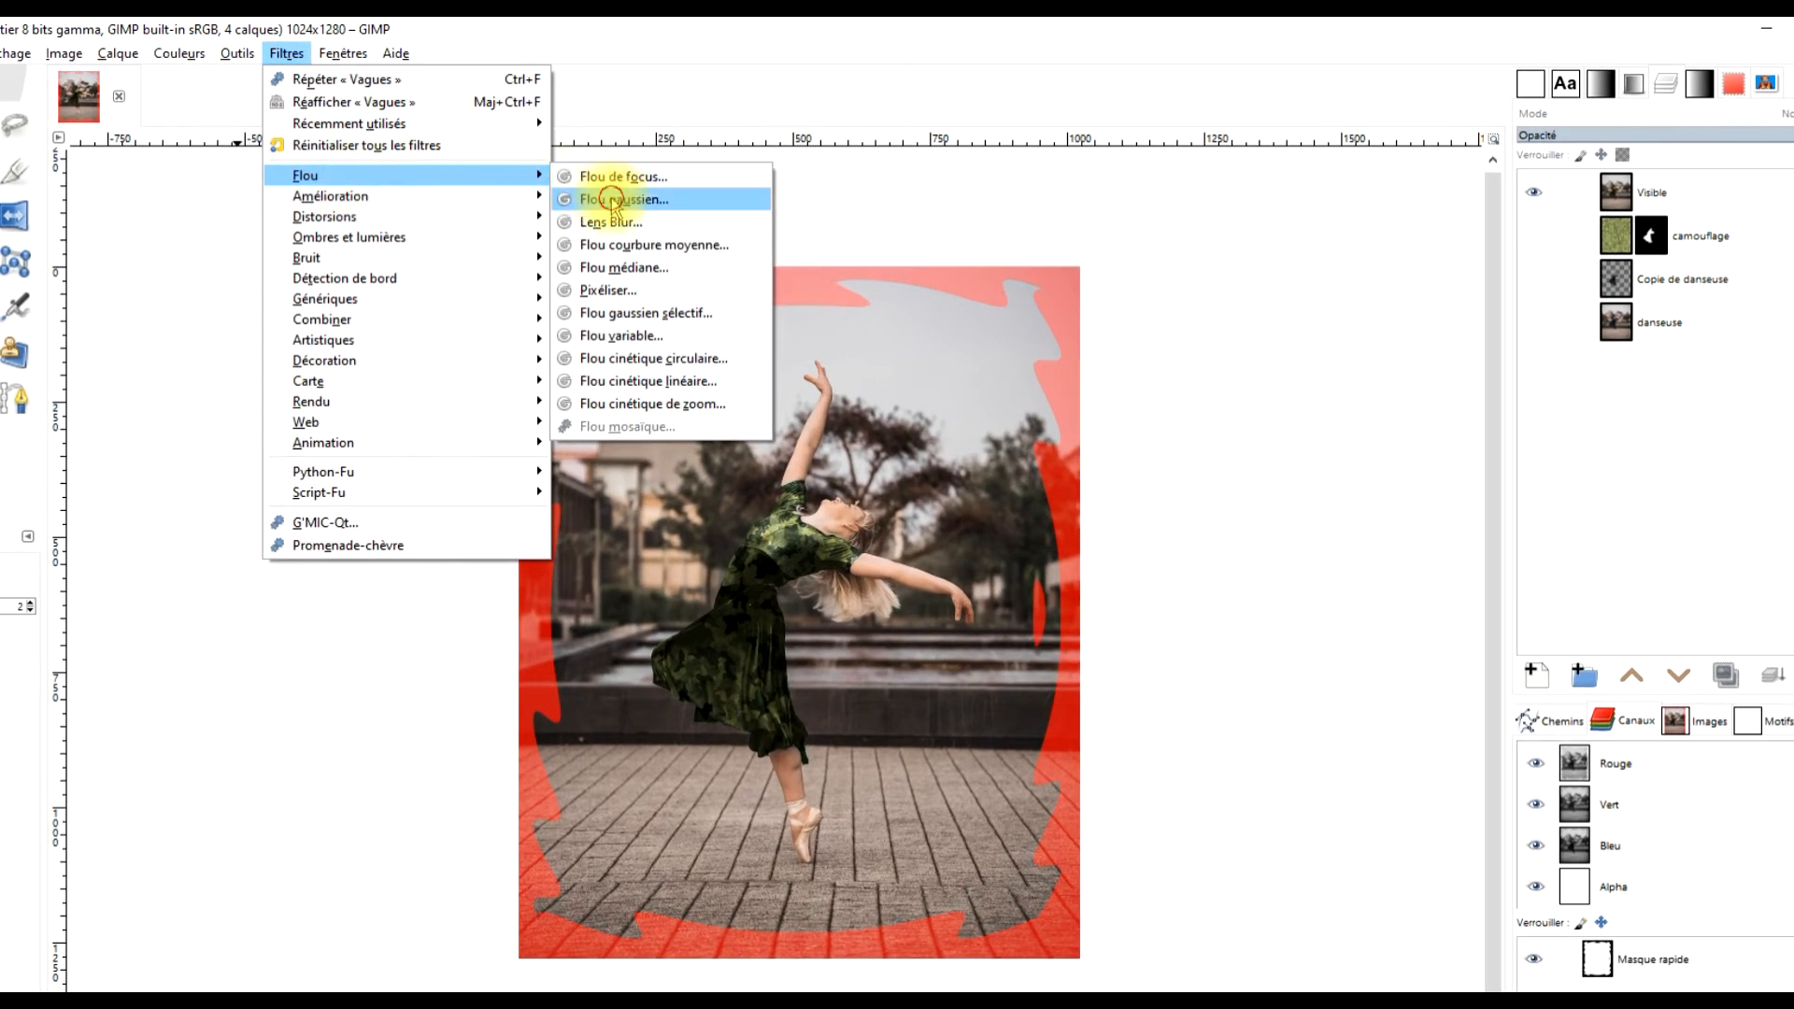
{"action": "left_click", "coordinate": [611, 199]}
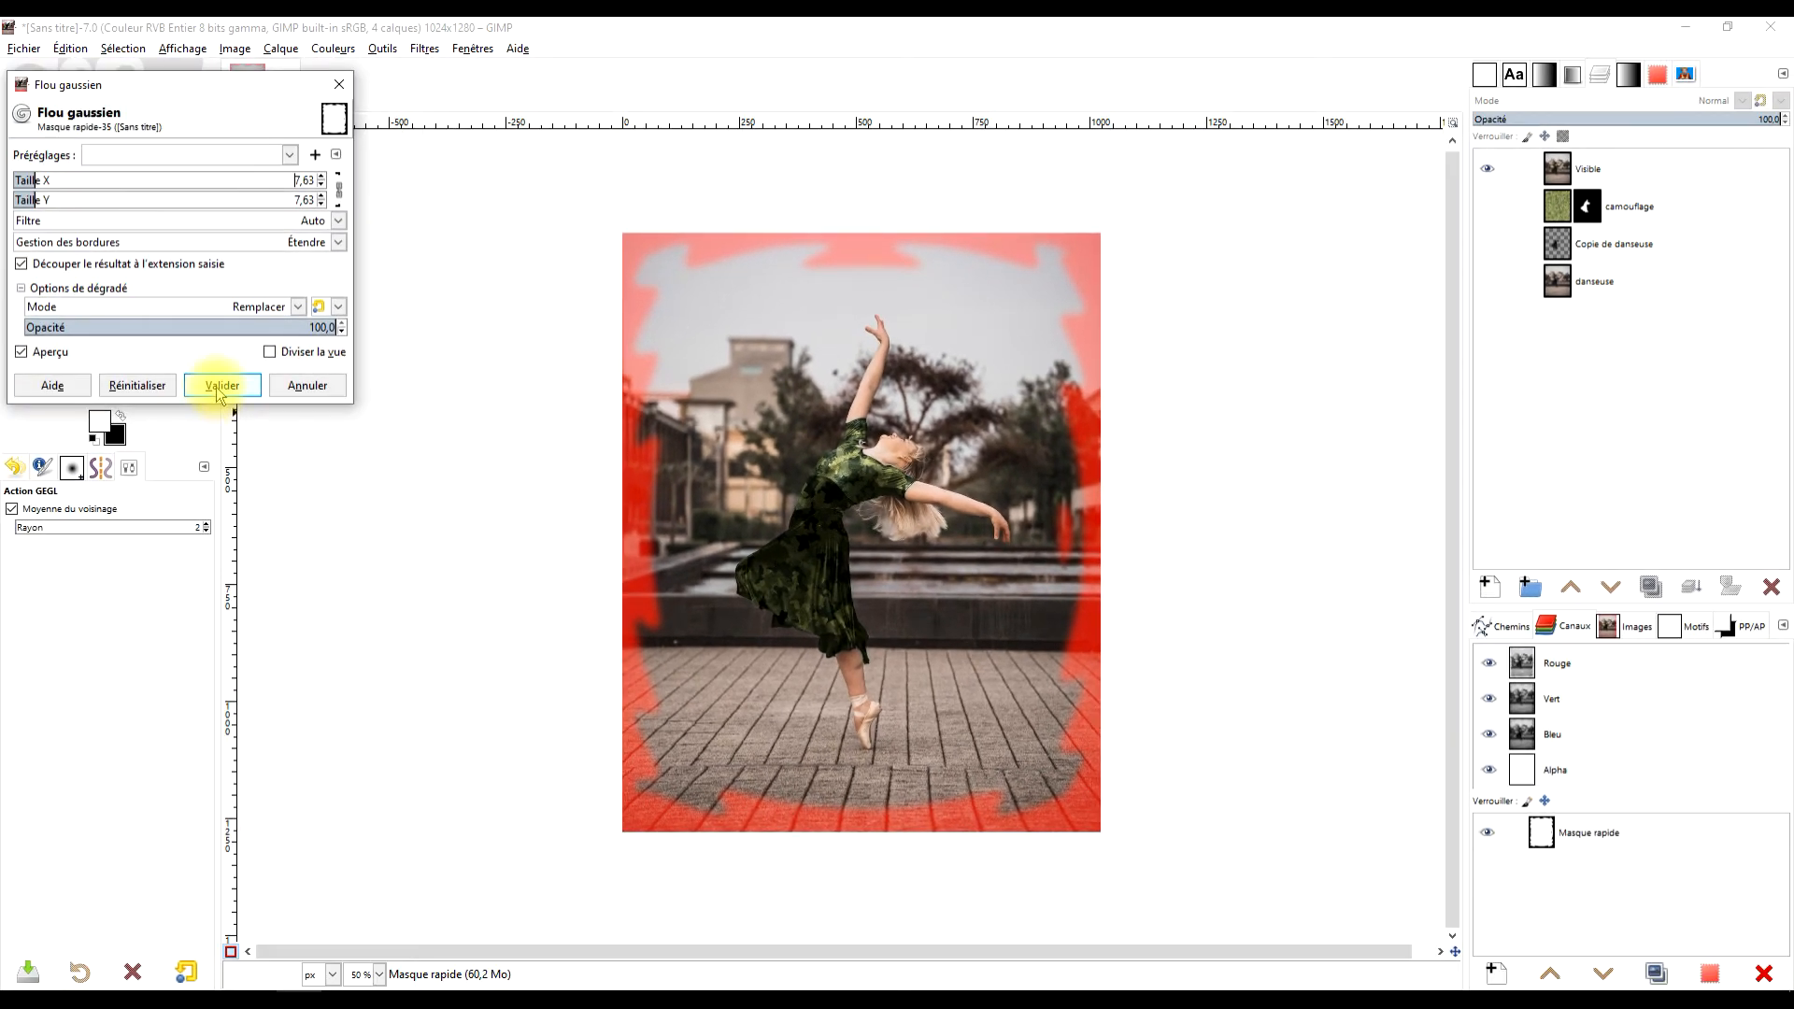
{"action": "left_click", "coordinate": [221, 386]}
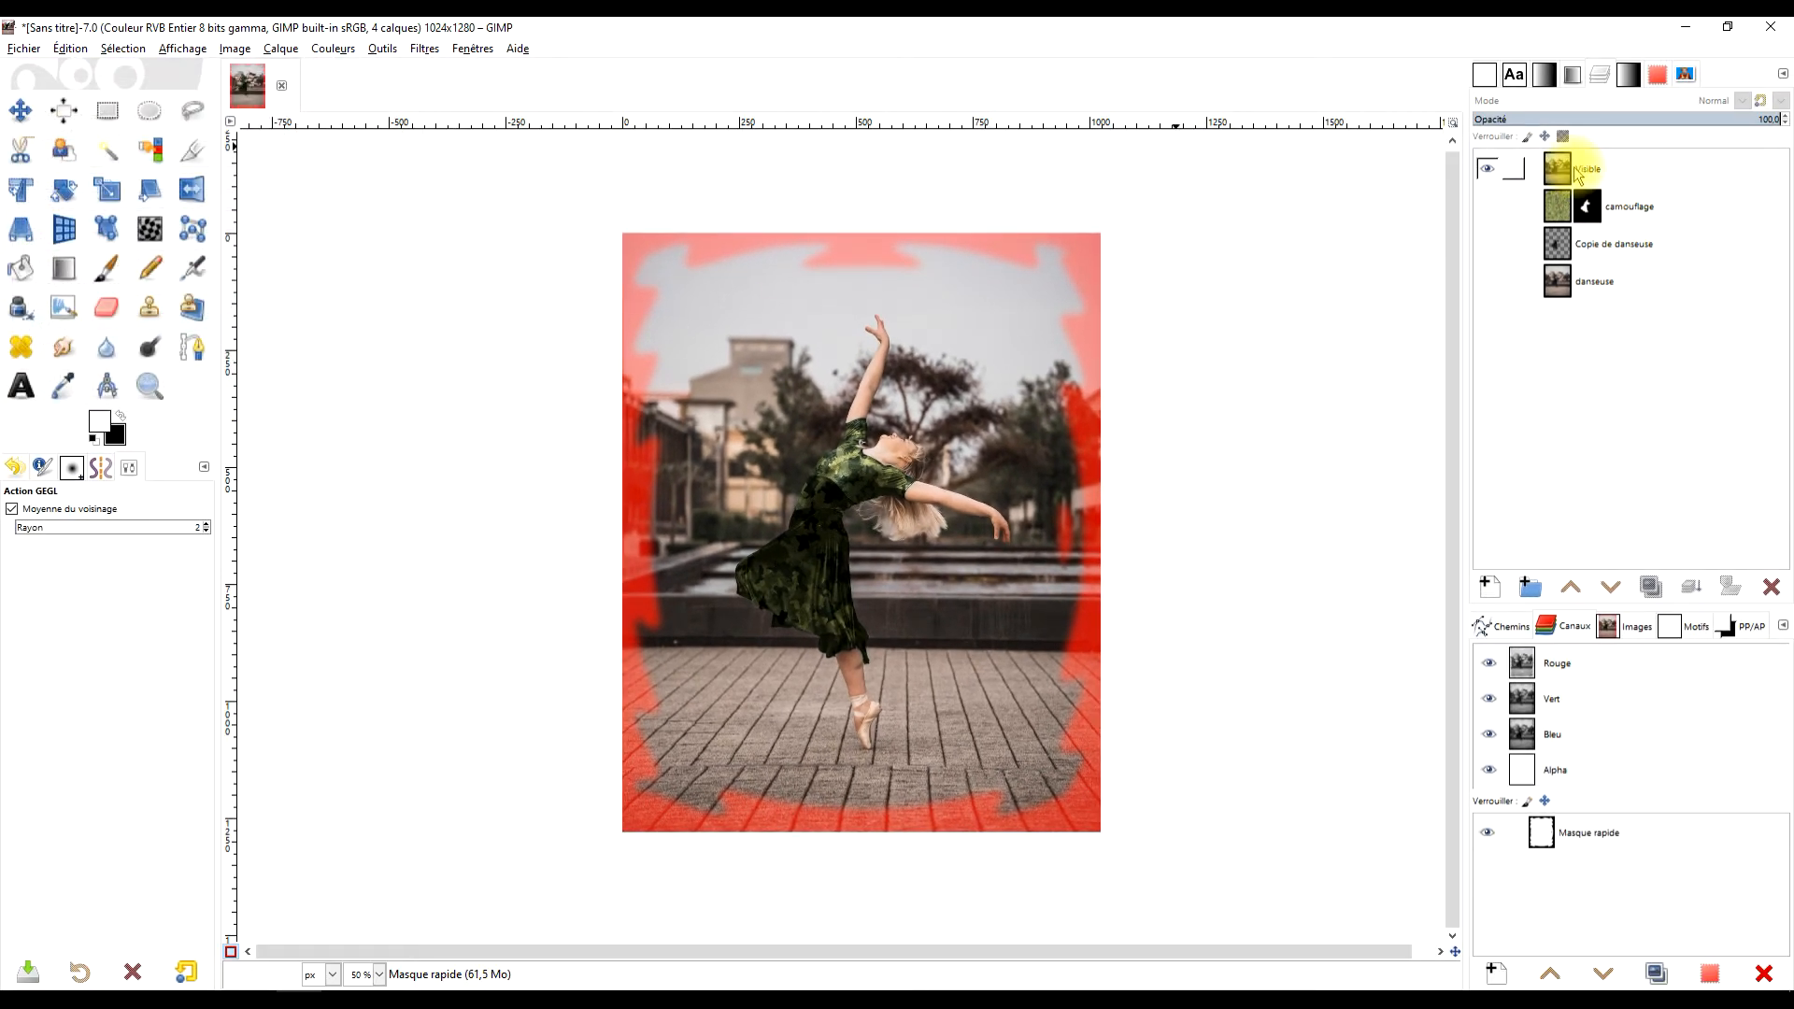
Turn off the quick mask and invert the resulting wavy selection to cover the photo's outer border.
{"action": "left_click", "coordinate": [231, 952]}
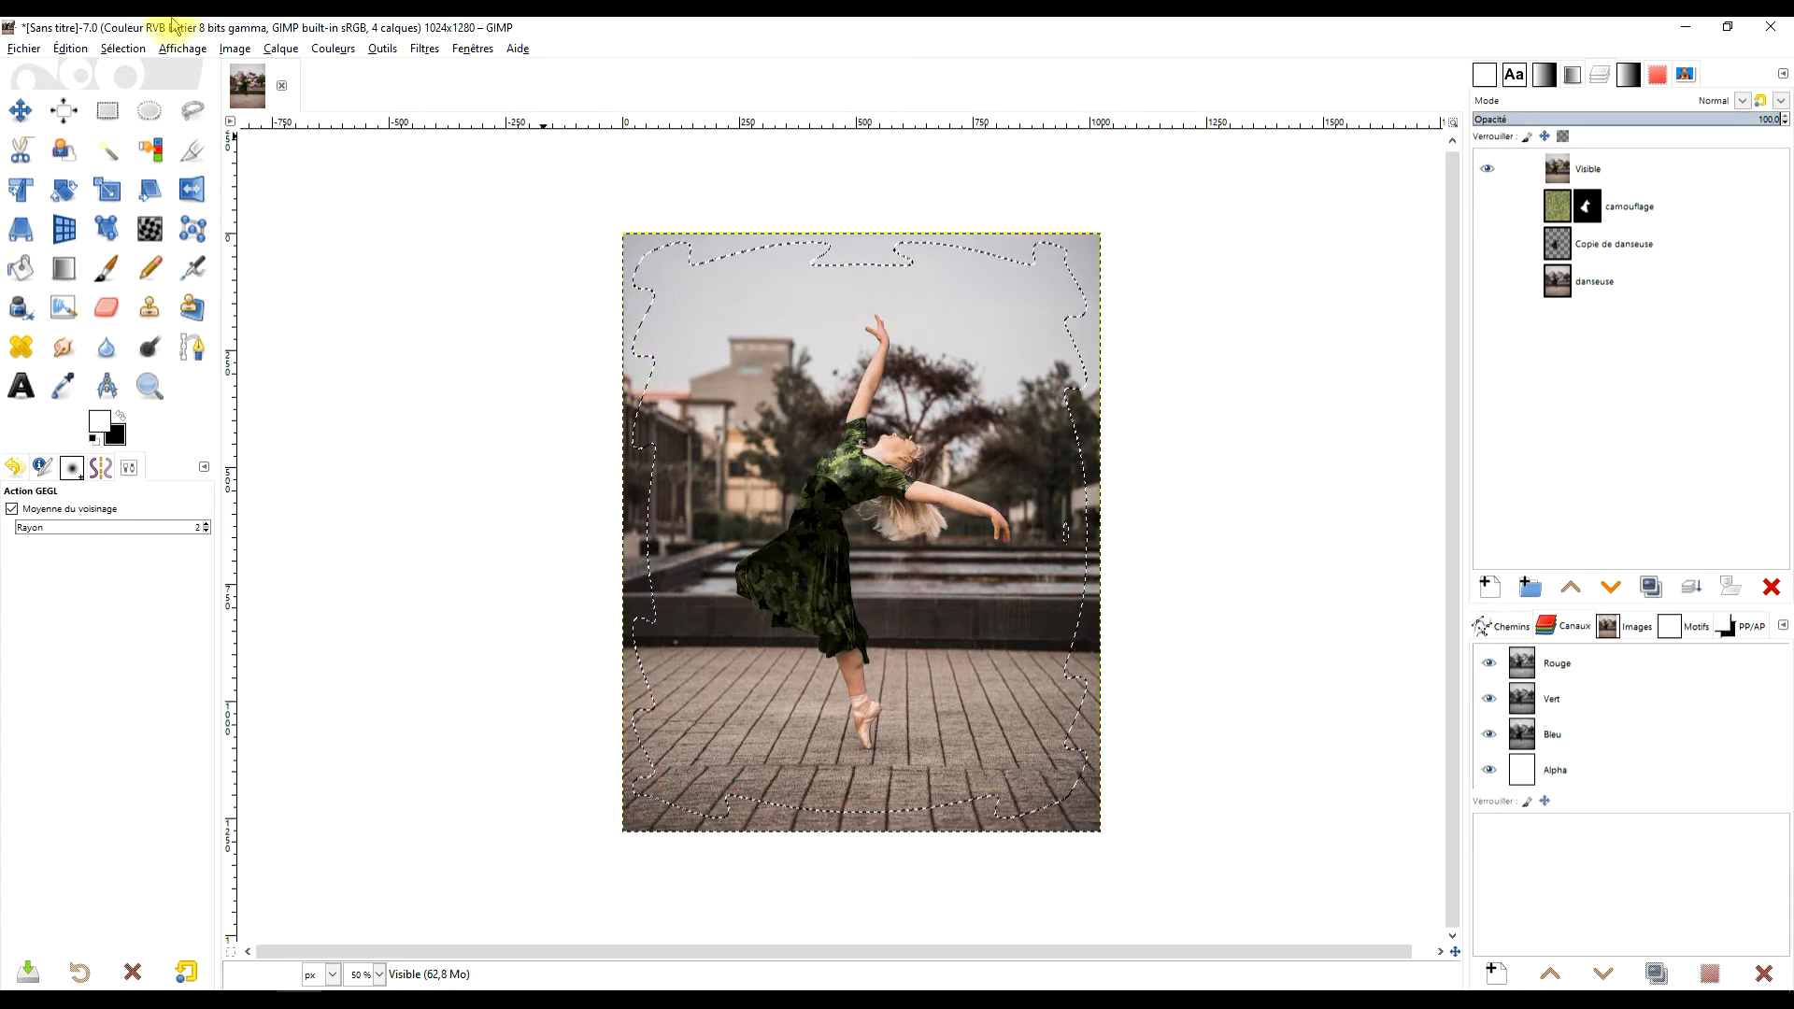
{"action": "left_click", "coordinate": [68, 54]}
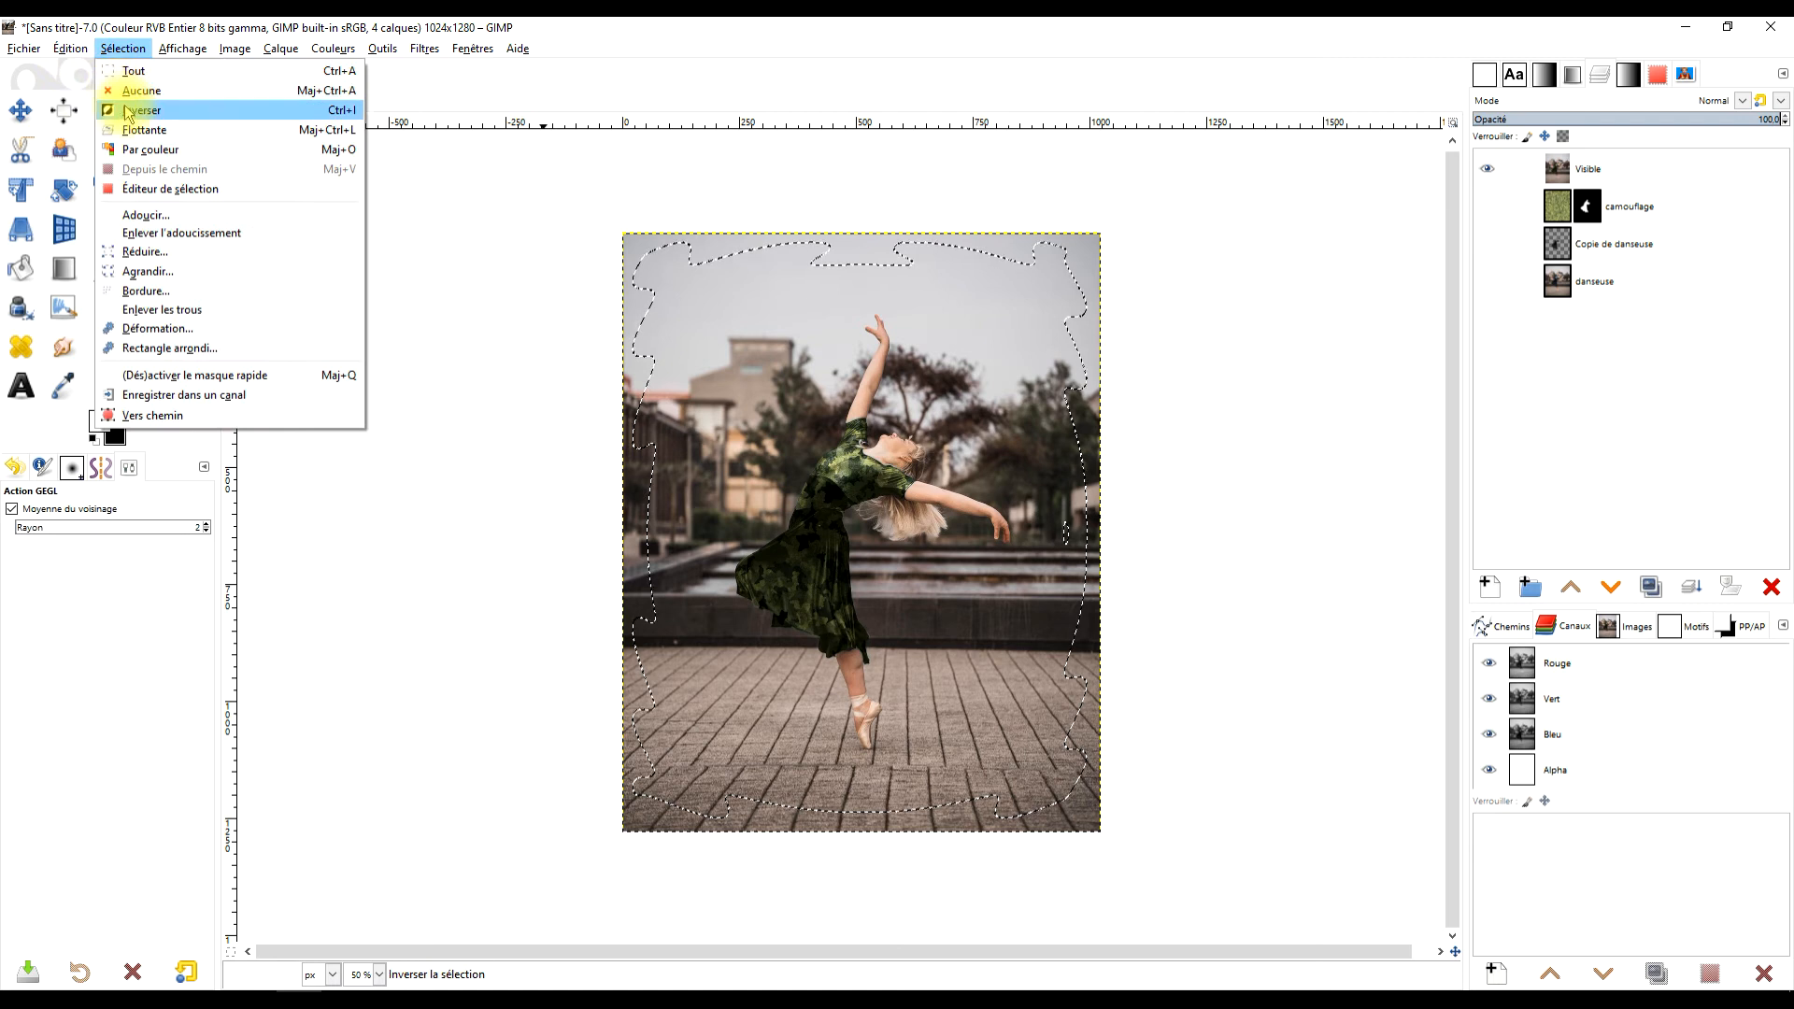
{"action": "left_click", "coordinate": [128, 110]}
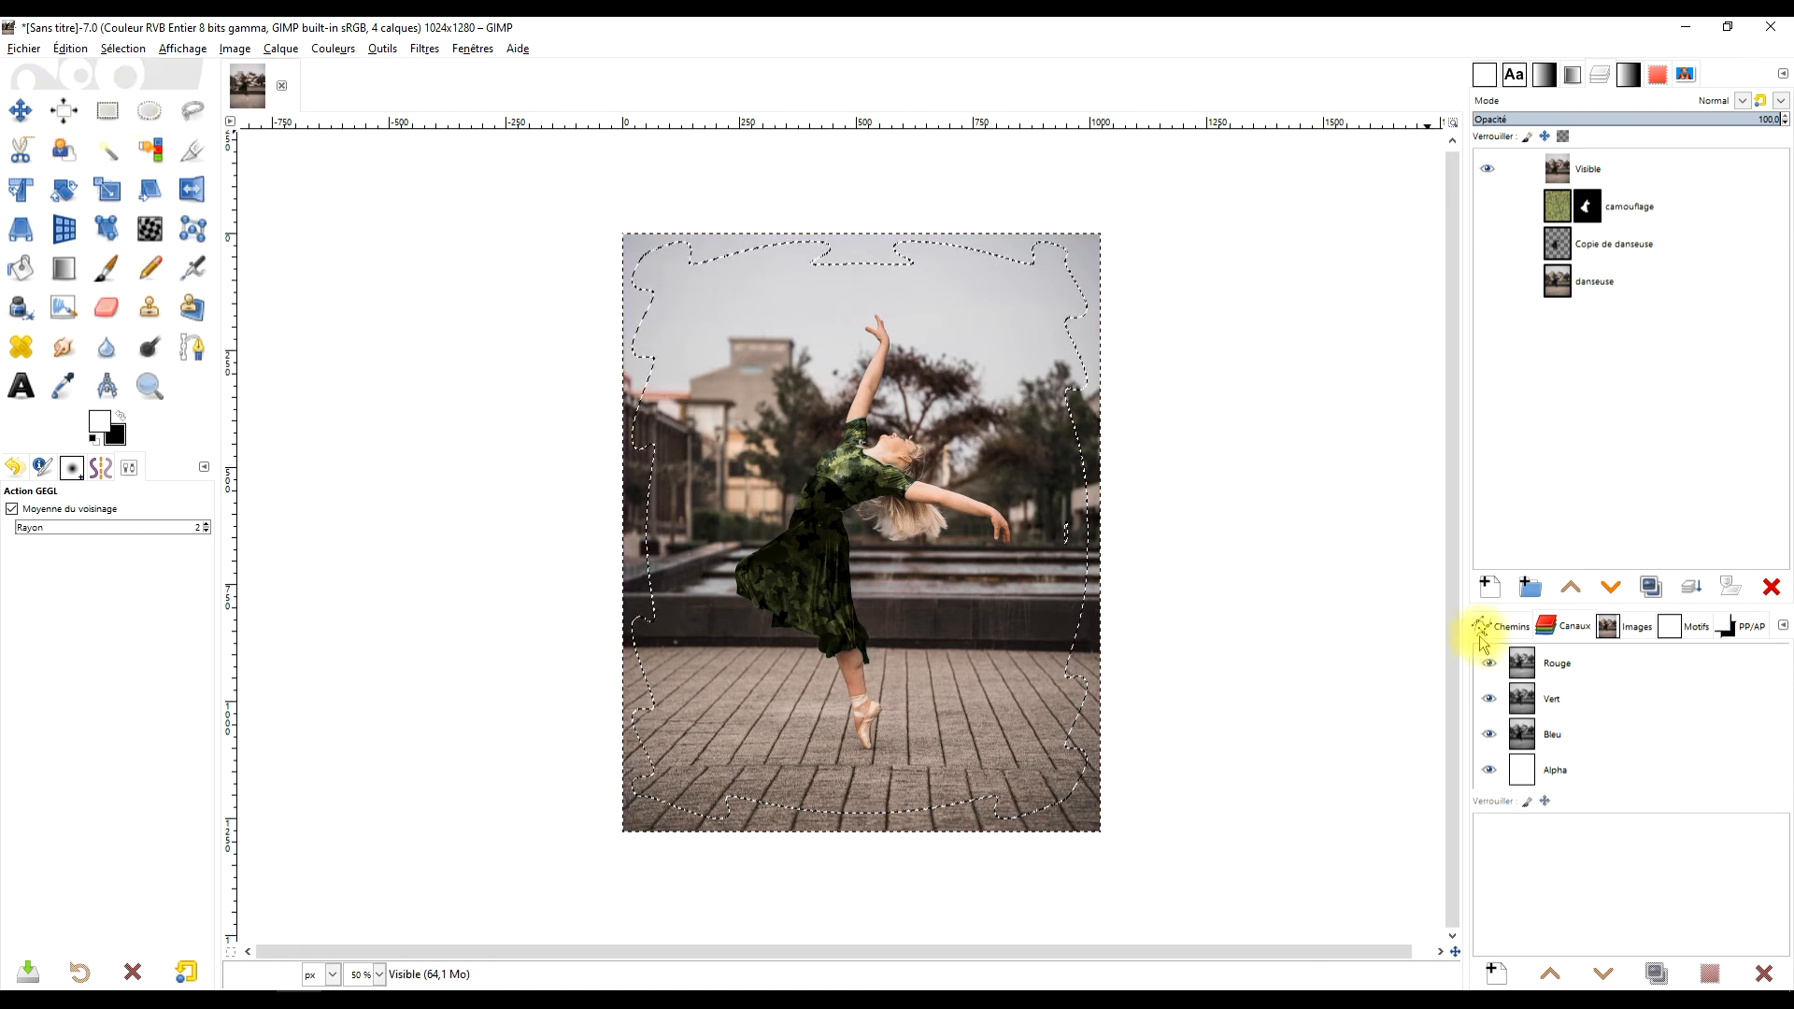
Add a new 1024 x 1280 px layer named fond, filled with transparency, above the Visible layer.
{"action": "left_click", "coordinate": [1491, 590]}
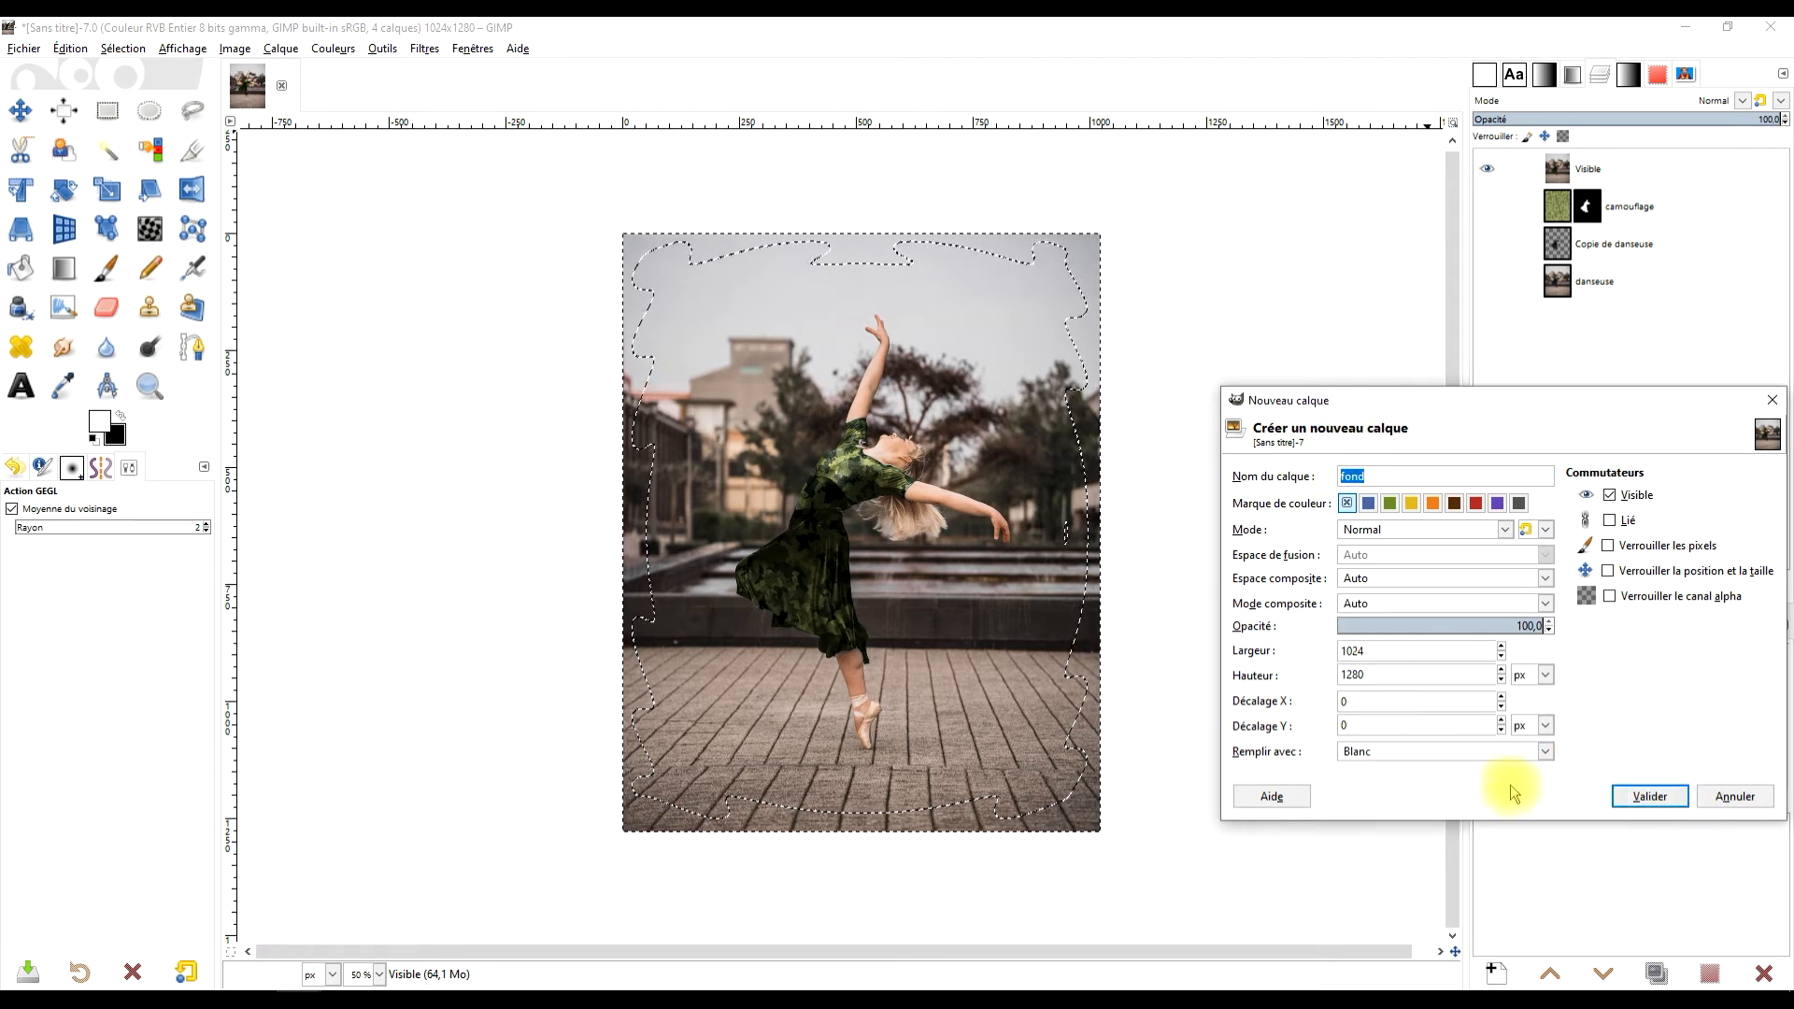
{"action": "left_click", "coordinate": [1509, 753]}
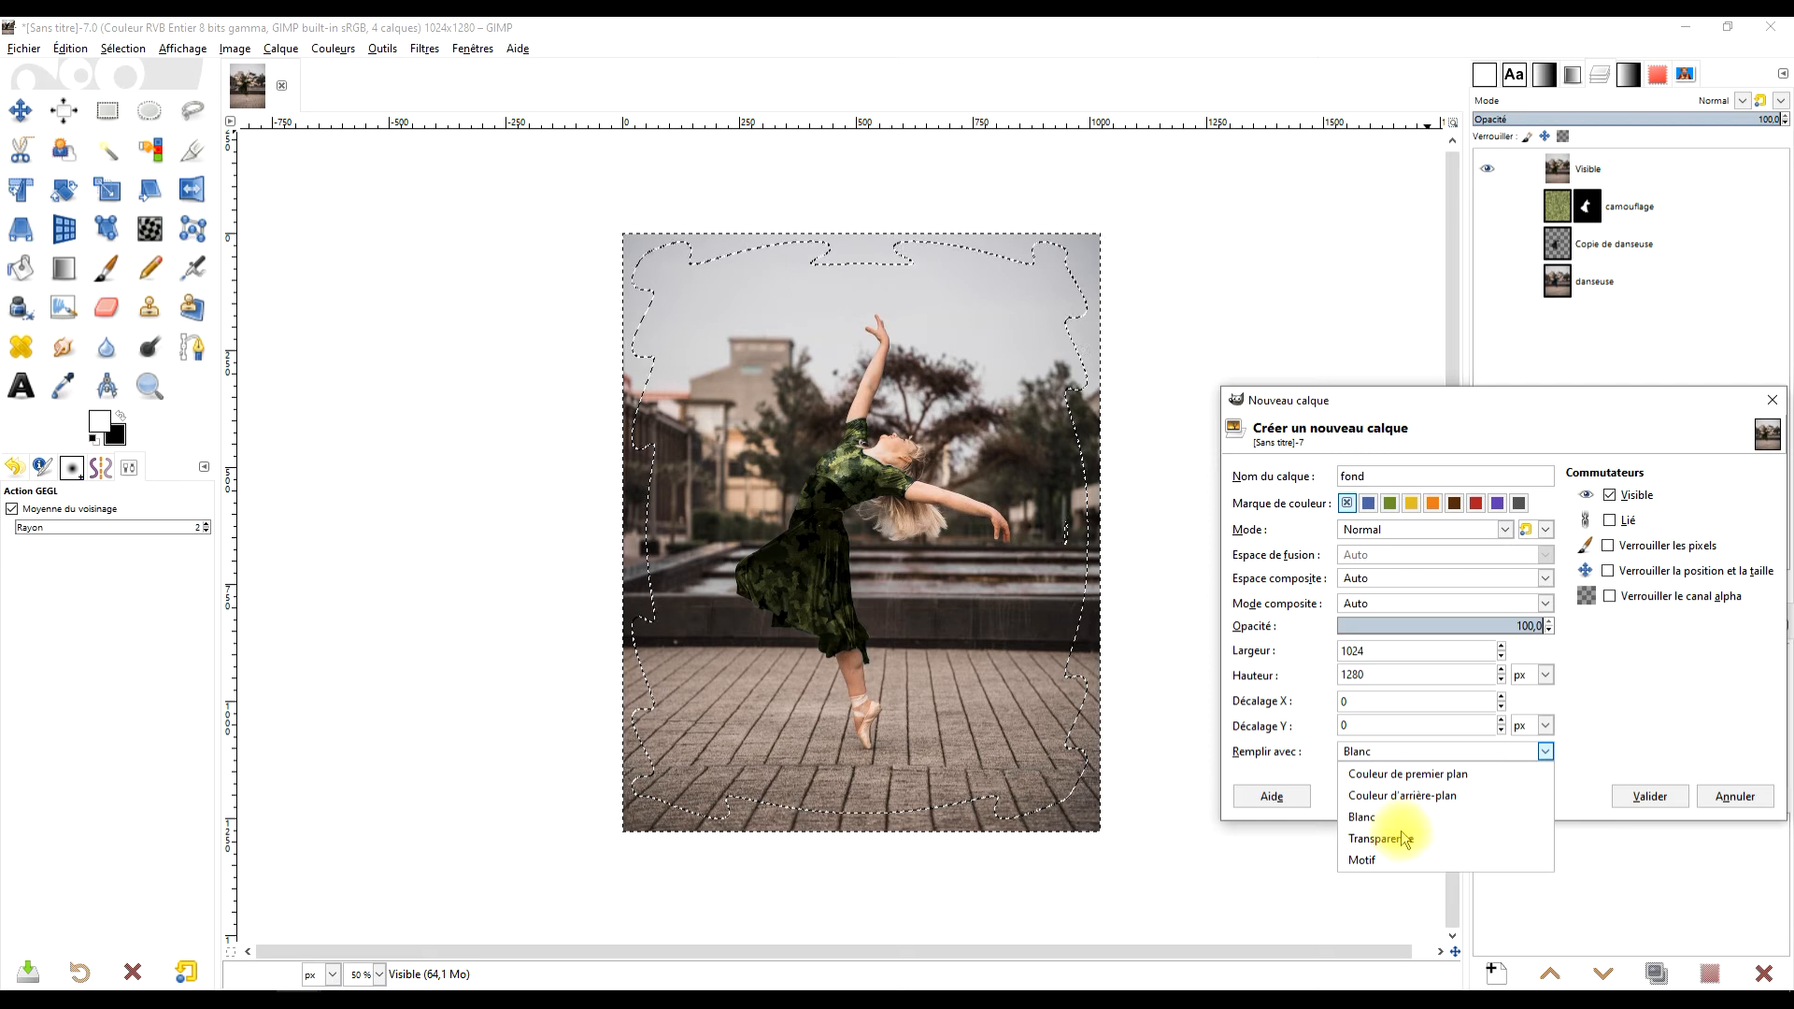
{"action": "left_click", "coordinate": [1405, 839]}
{"action": "left_click", "coordinate": [1648, 799]}
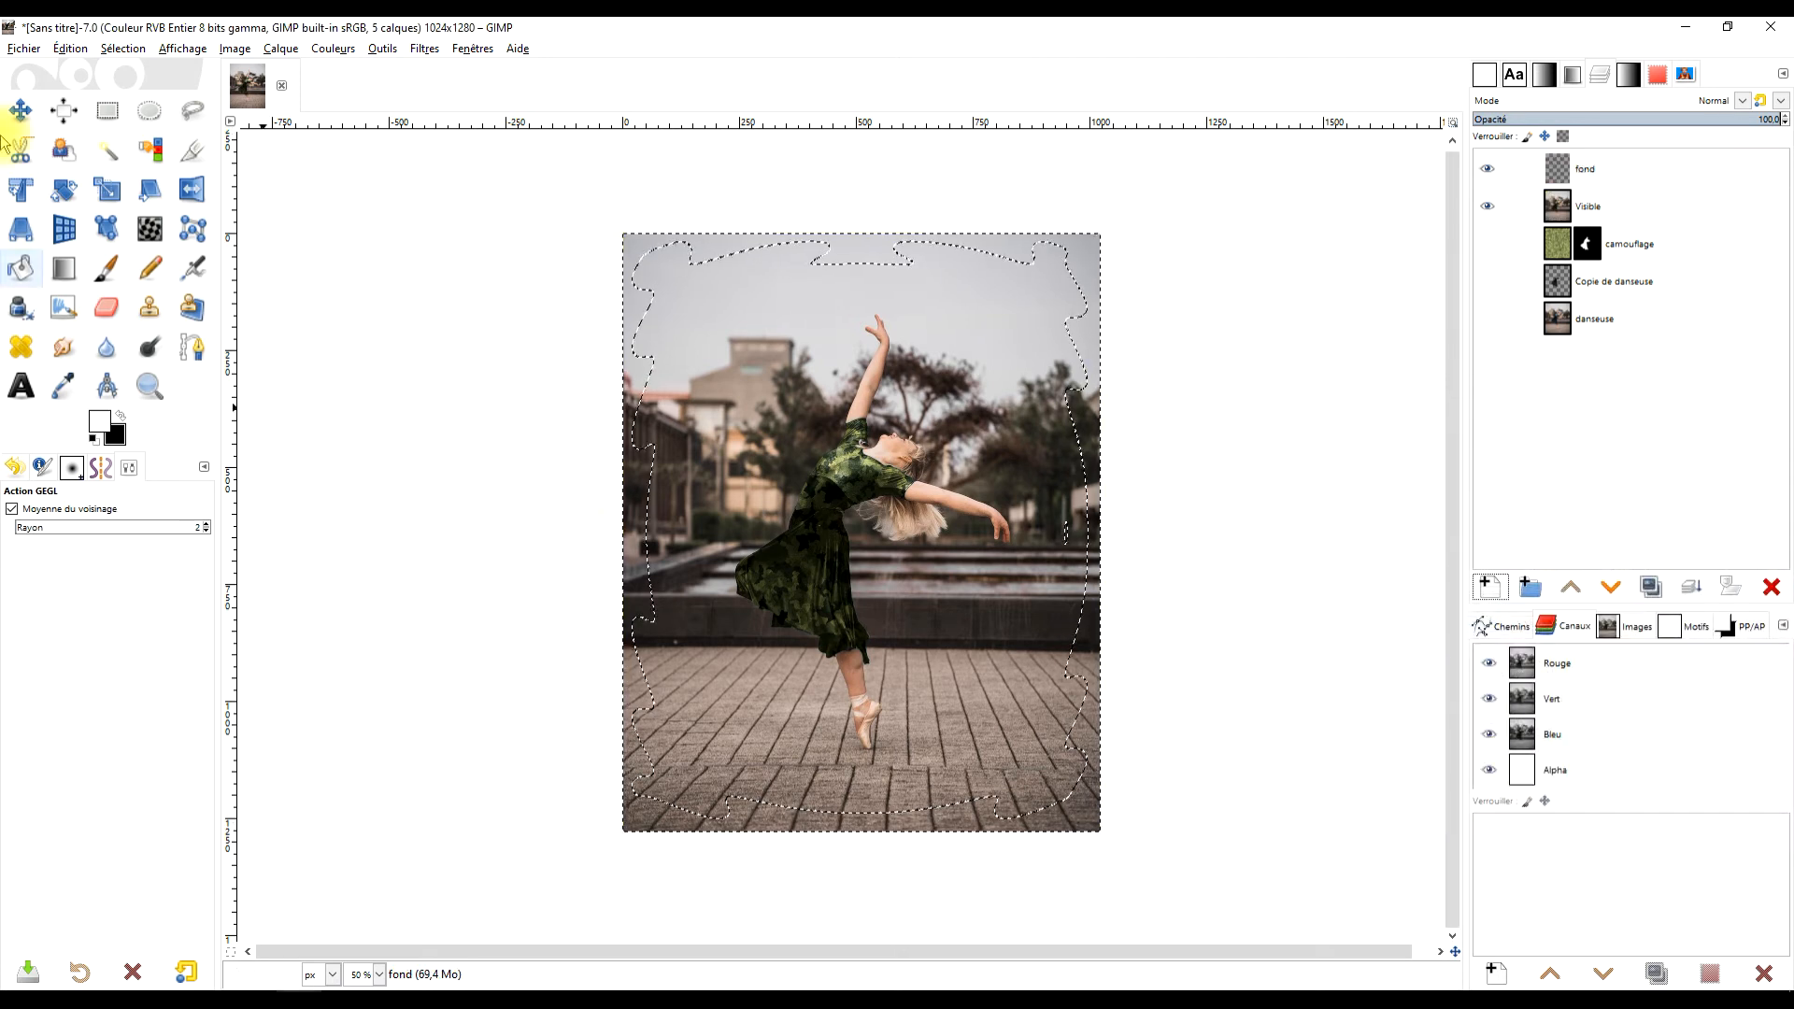
Fill the inverted wavy selection with white on the fond layer and clear the selection.
{"action": "left_click_drag", "start_coordinate": [98, 428], "coordinate": [635, 239]}
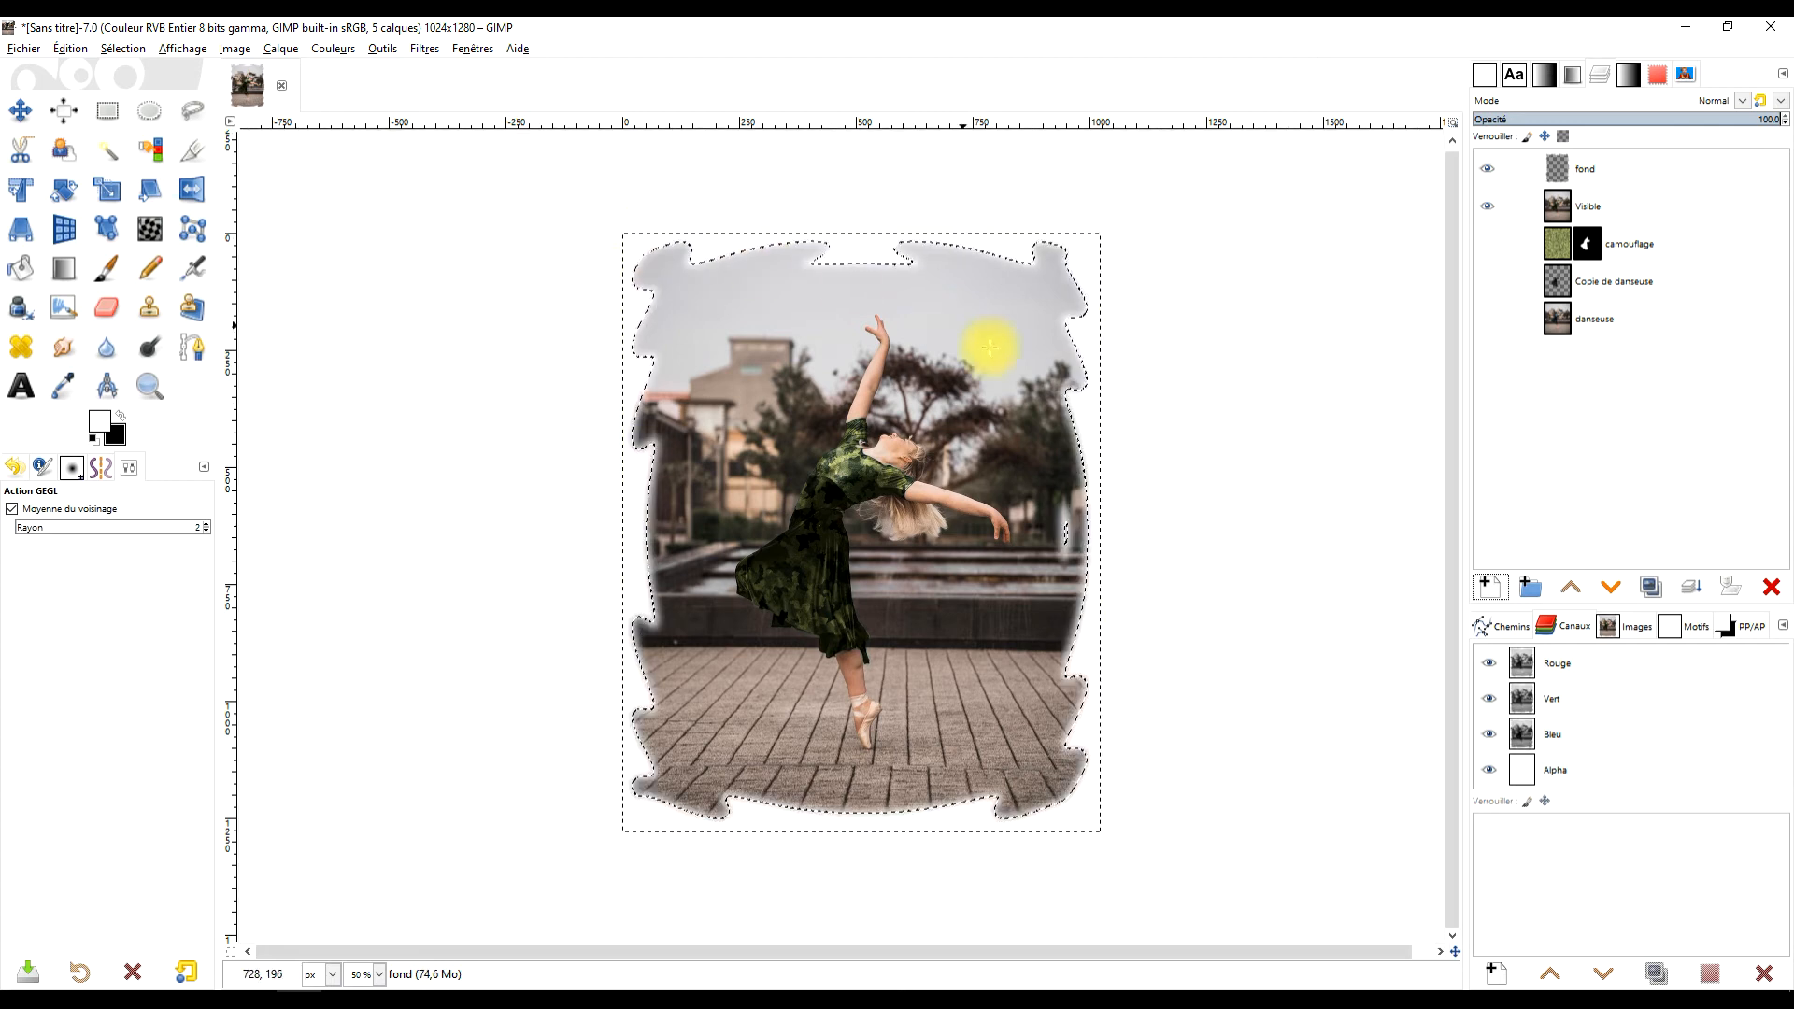
{"action": "left_click", "coordinate": [107, 114]}
{"action": "left_click", "coordinate": [453, 210]}
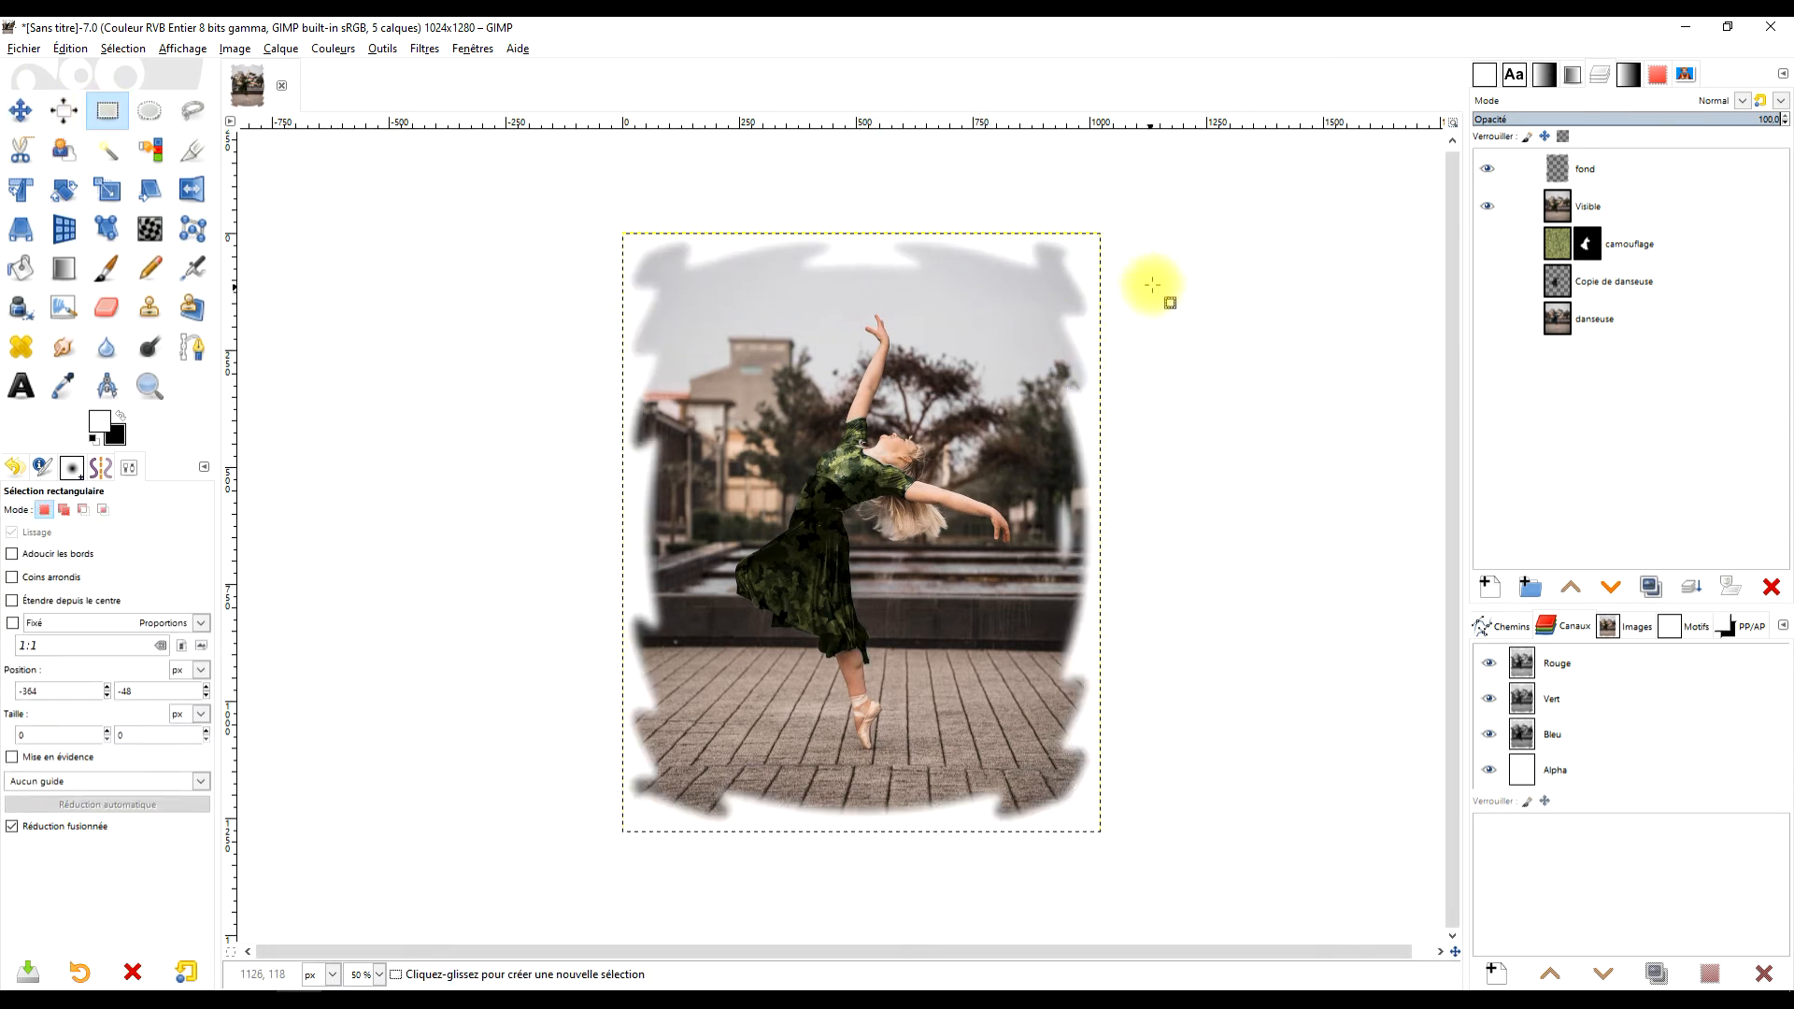
Hide the fond layer and draw a rectangular selection on Visible, about 946 x 1192 px at position 30, 32.
{"action": "left_click", "coordinate": [1488, 171]}
{"action": "left_click", "coordinate": [1604, 198]}
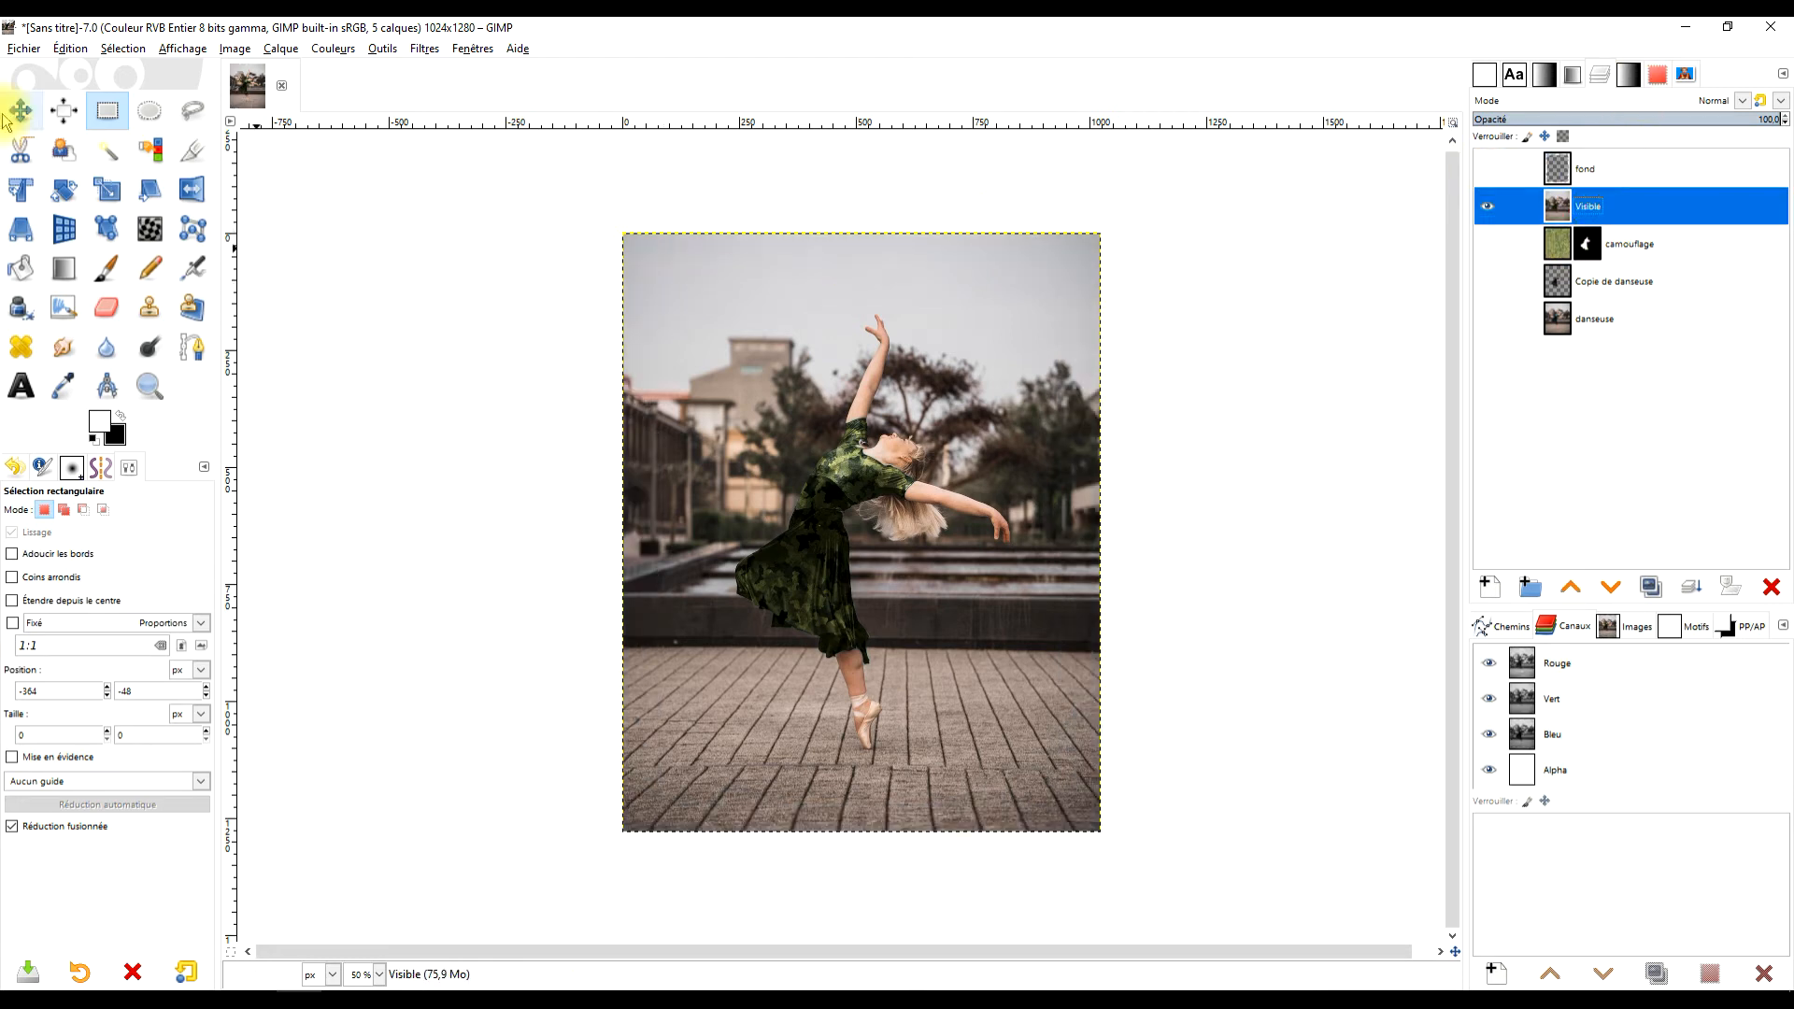
{"action": "left_click_drag", "start_coordinate": [636, 248], "coordinate": [1077, 805]}
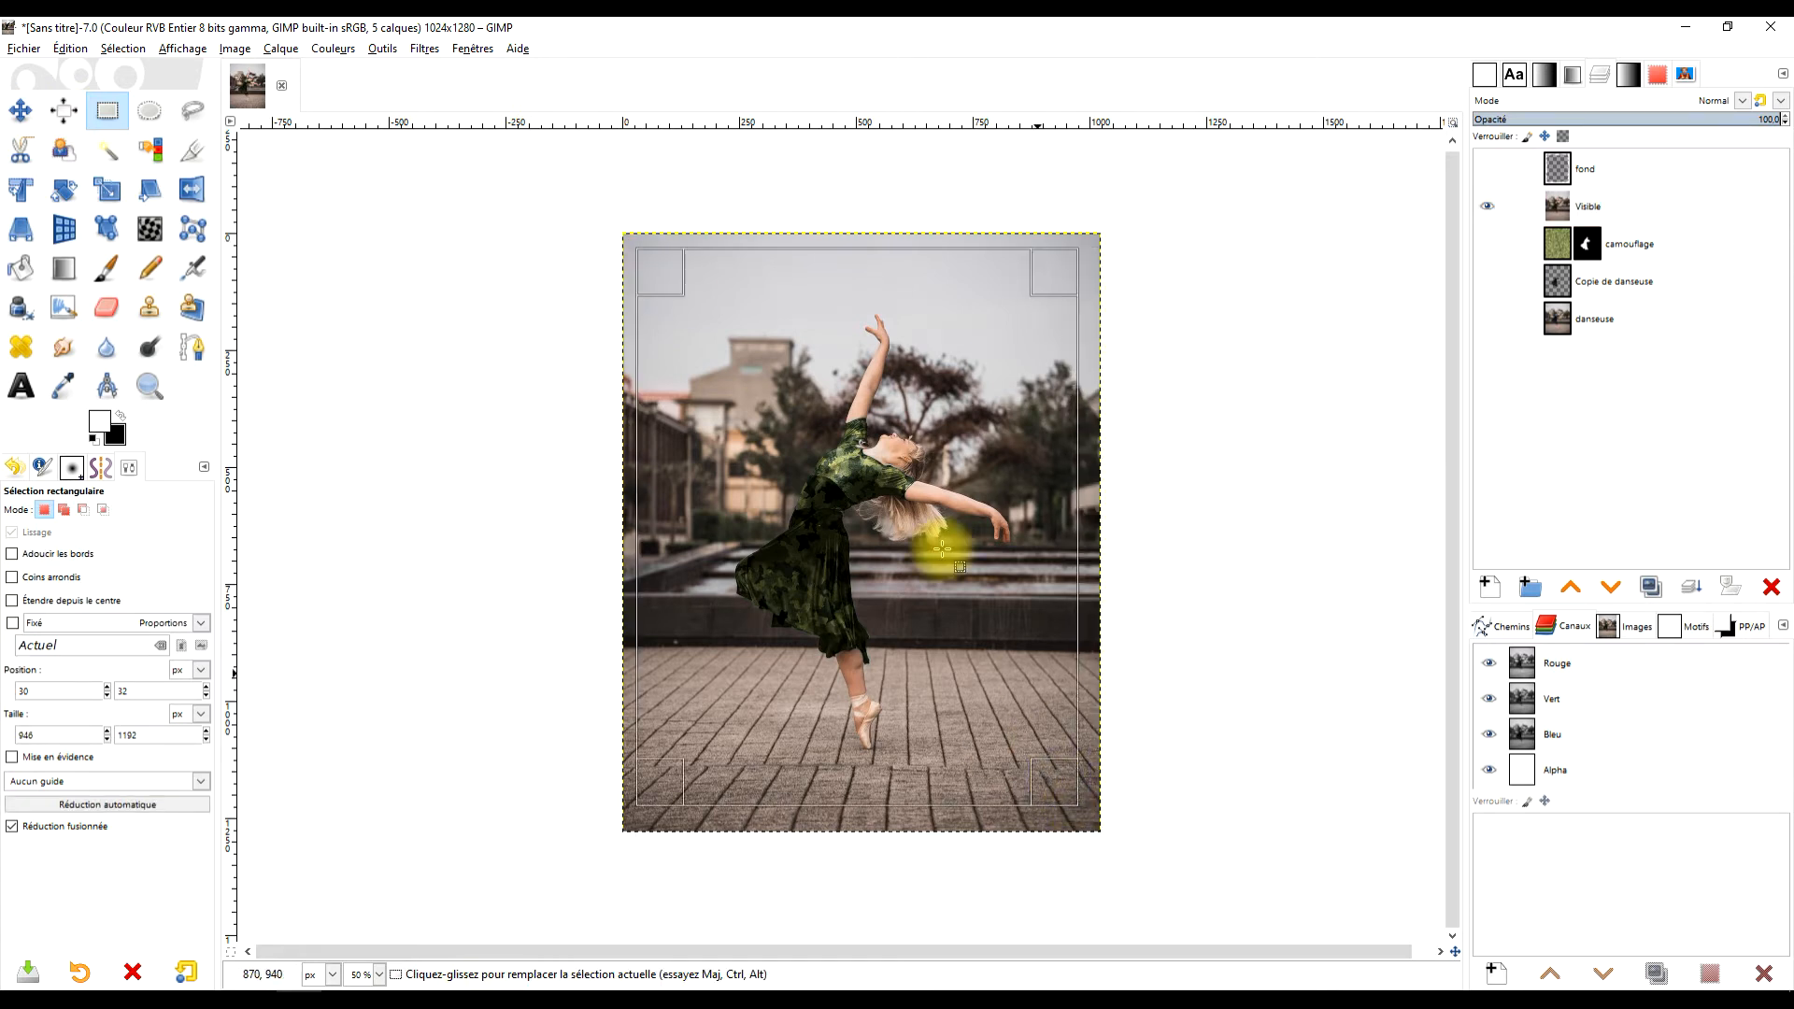
{"action": "left_click", "coordinate": [949, 441]}
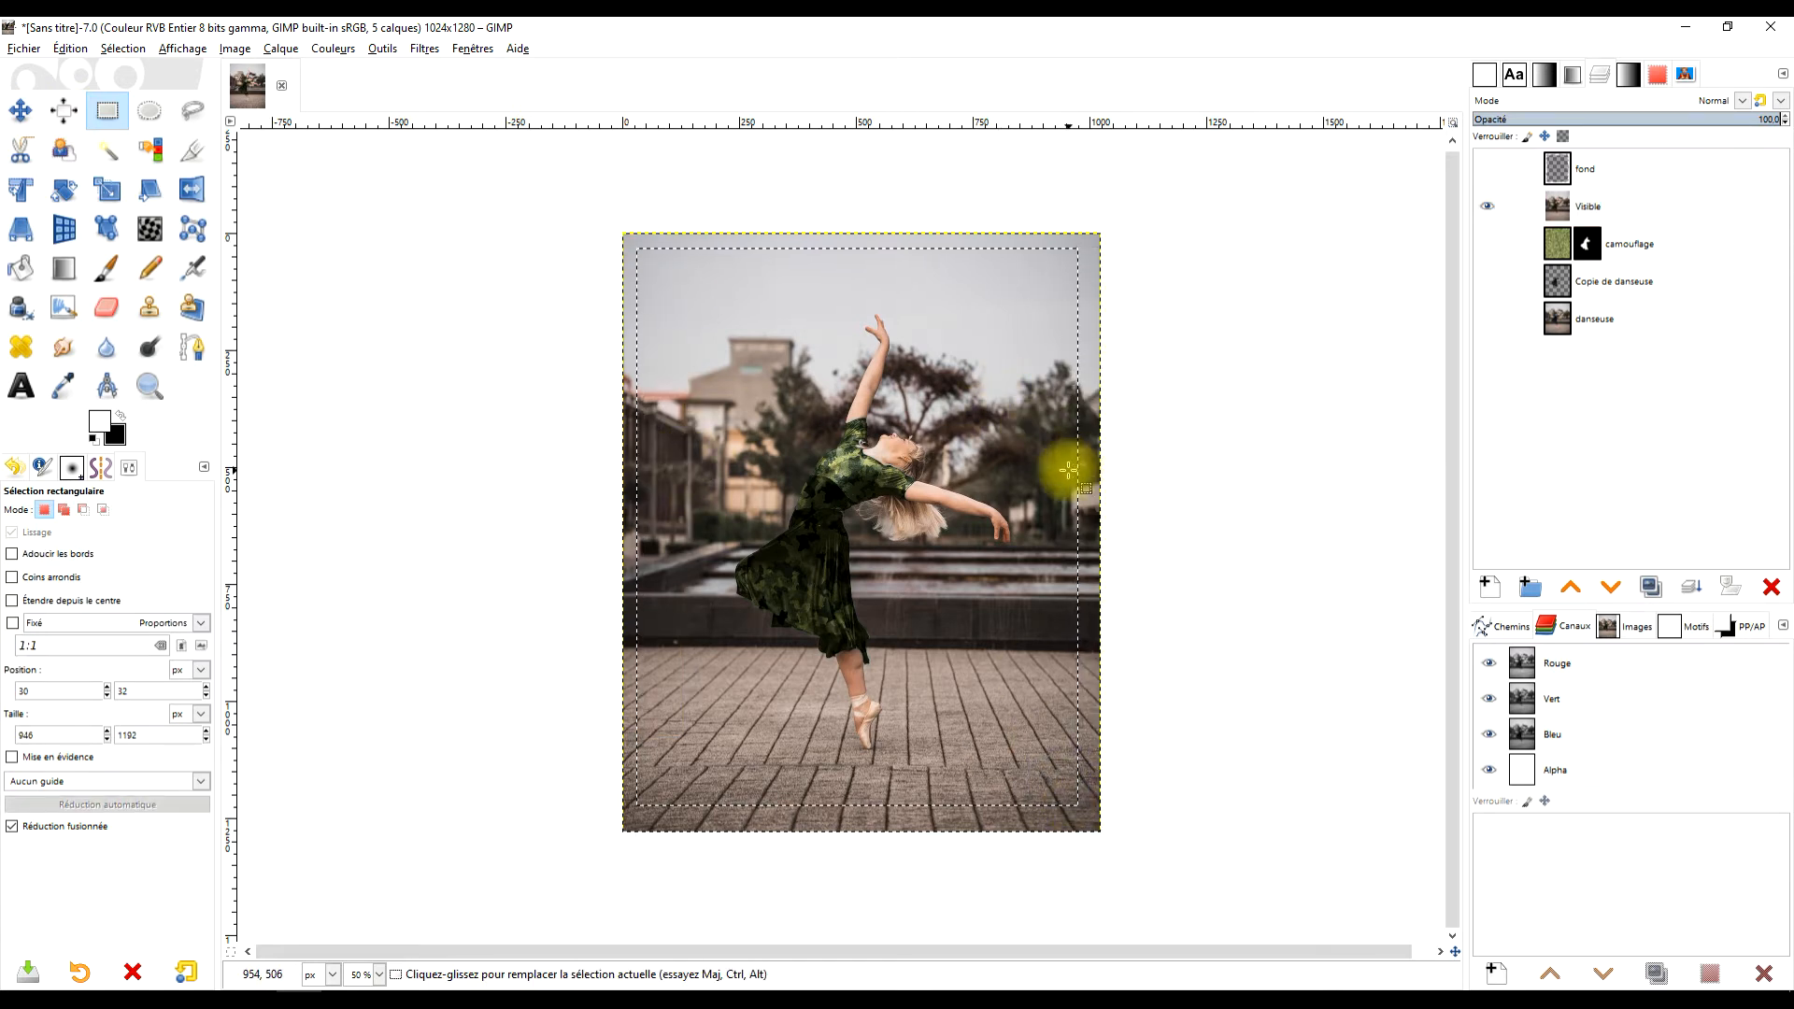
Turn on the quick mask and apply Distorsion de lentille with Principale -4,05, Bord 40,46 and Zoom -10,40.
{"action": "left_click", "coordinate": [231, 951]}
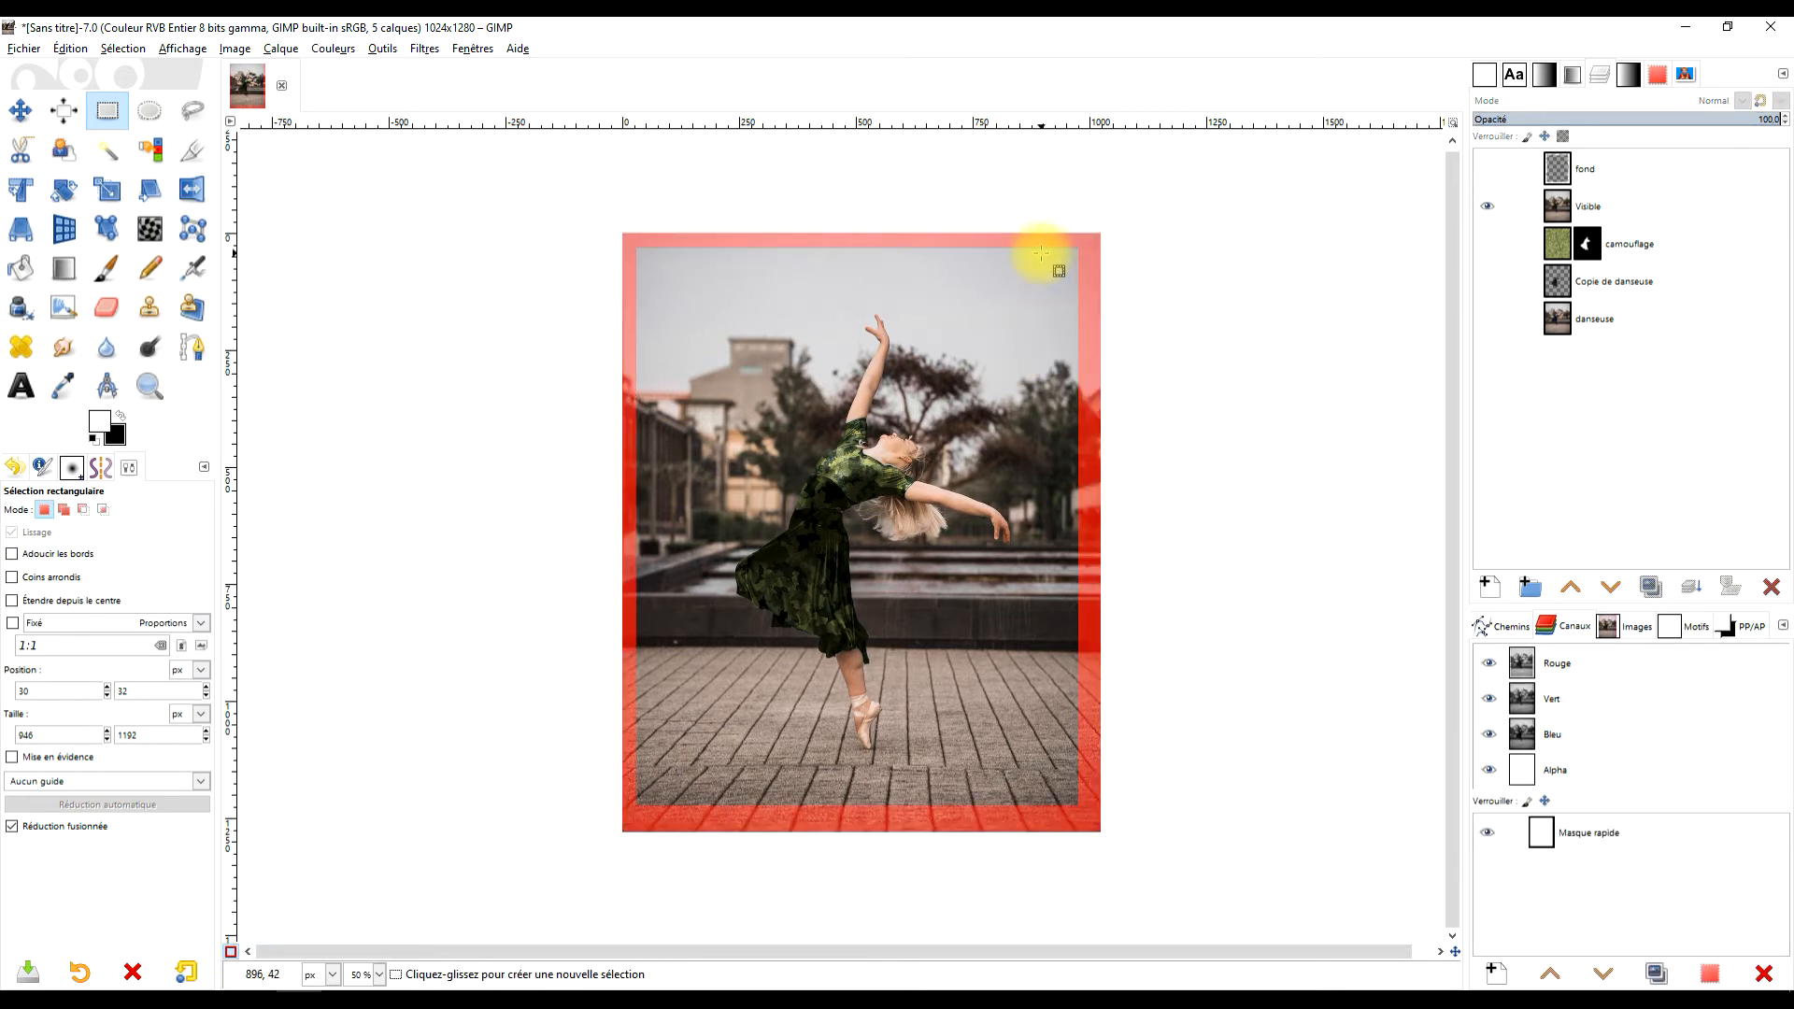
{"action": "left_click", "coordinate": [424, 49]}
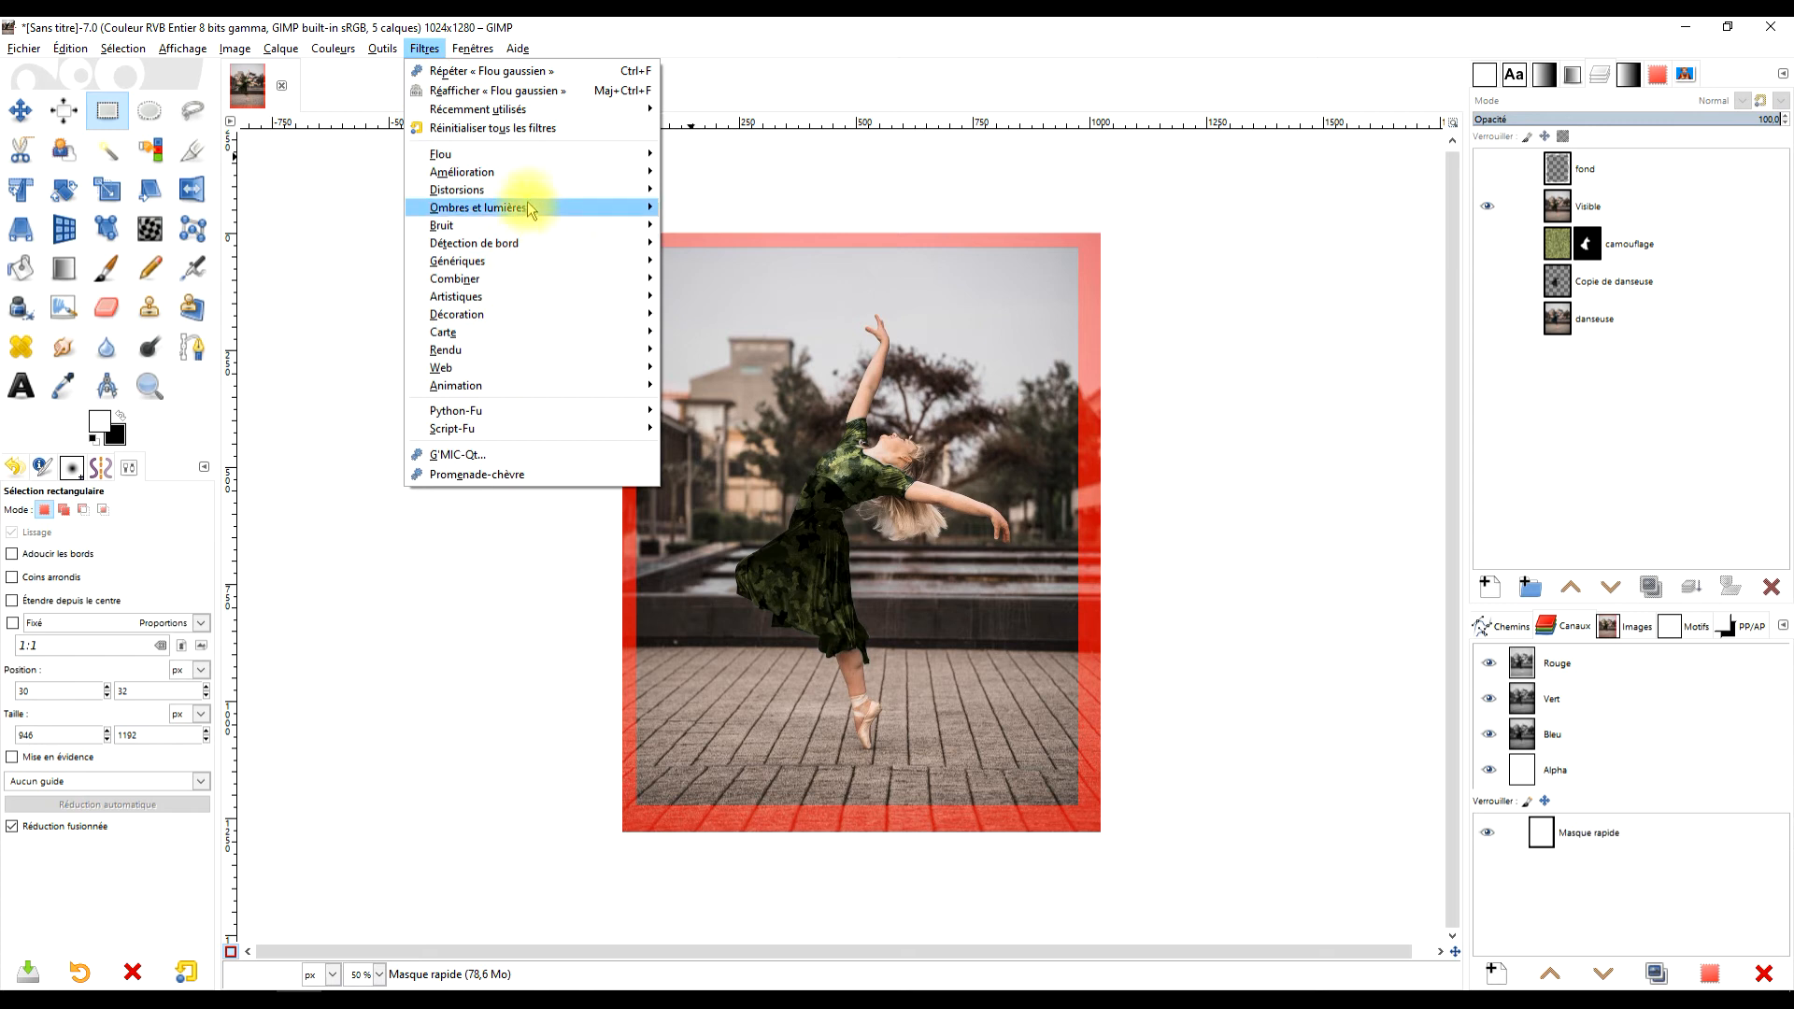
{"action": "mouse_move", "coordinate": [528, 194]}
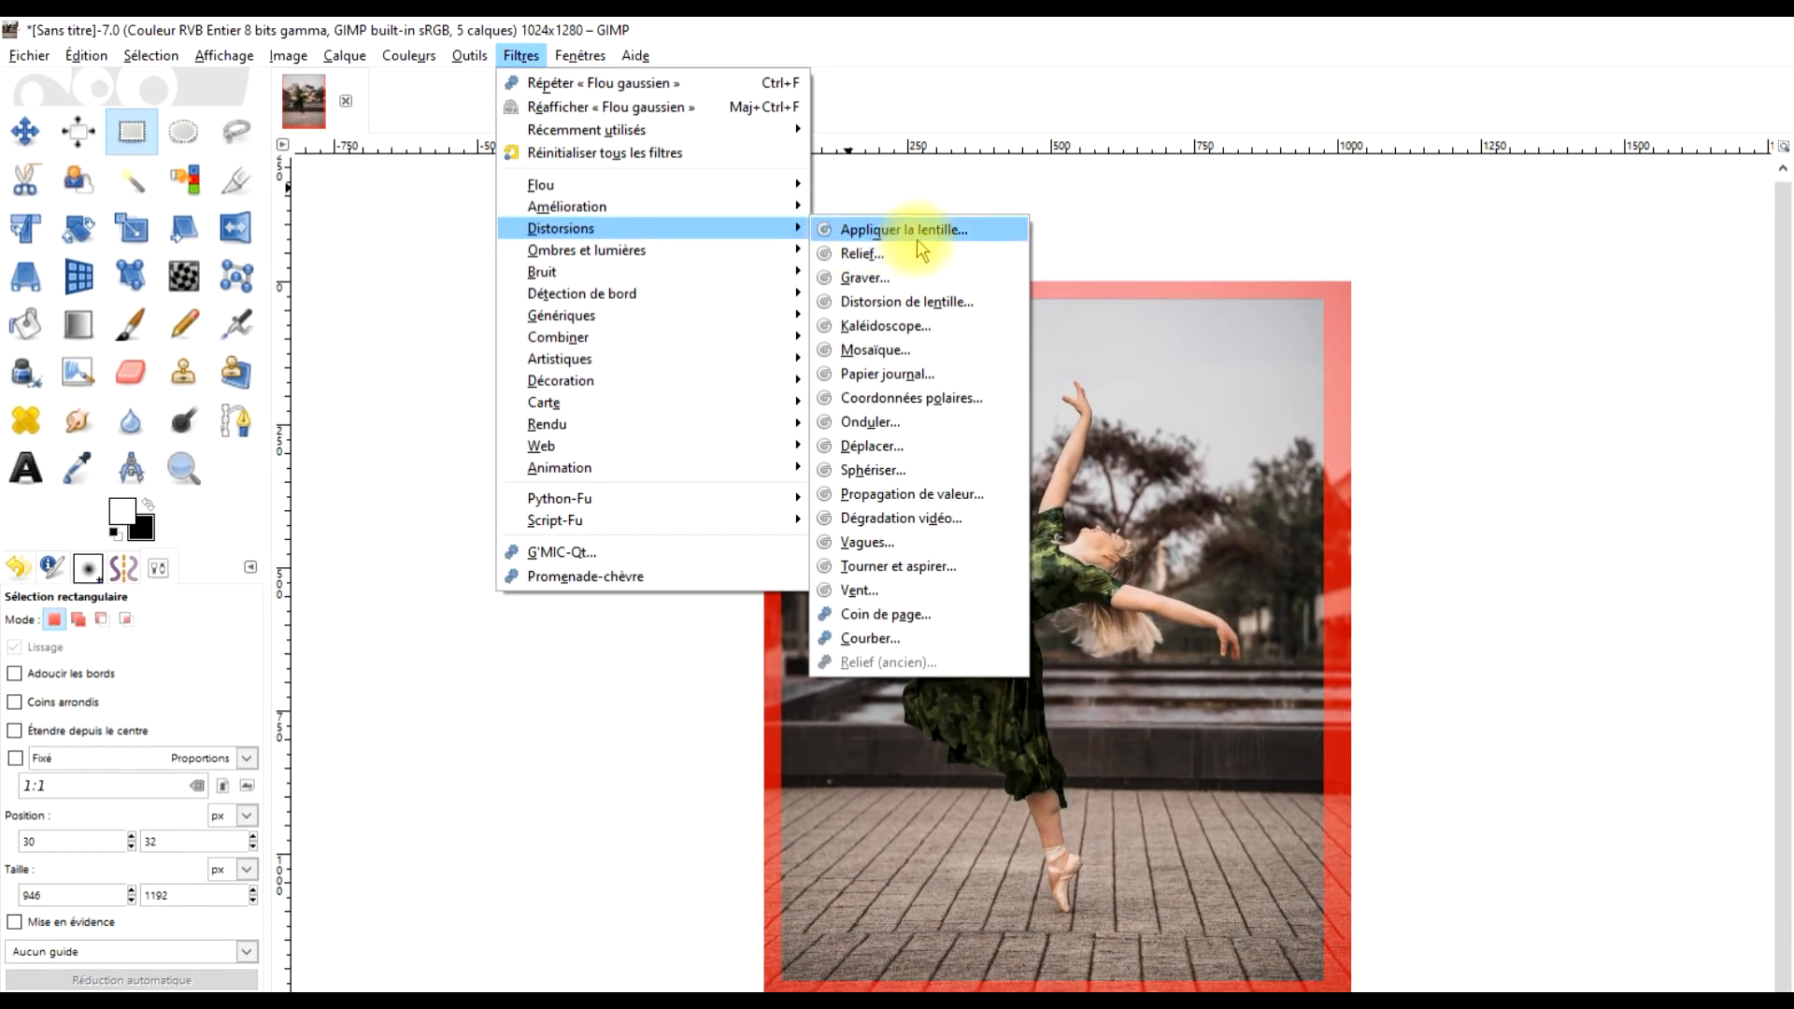
{"action": "left_click", "coordinate": [973, 301]}
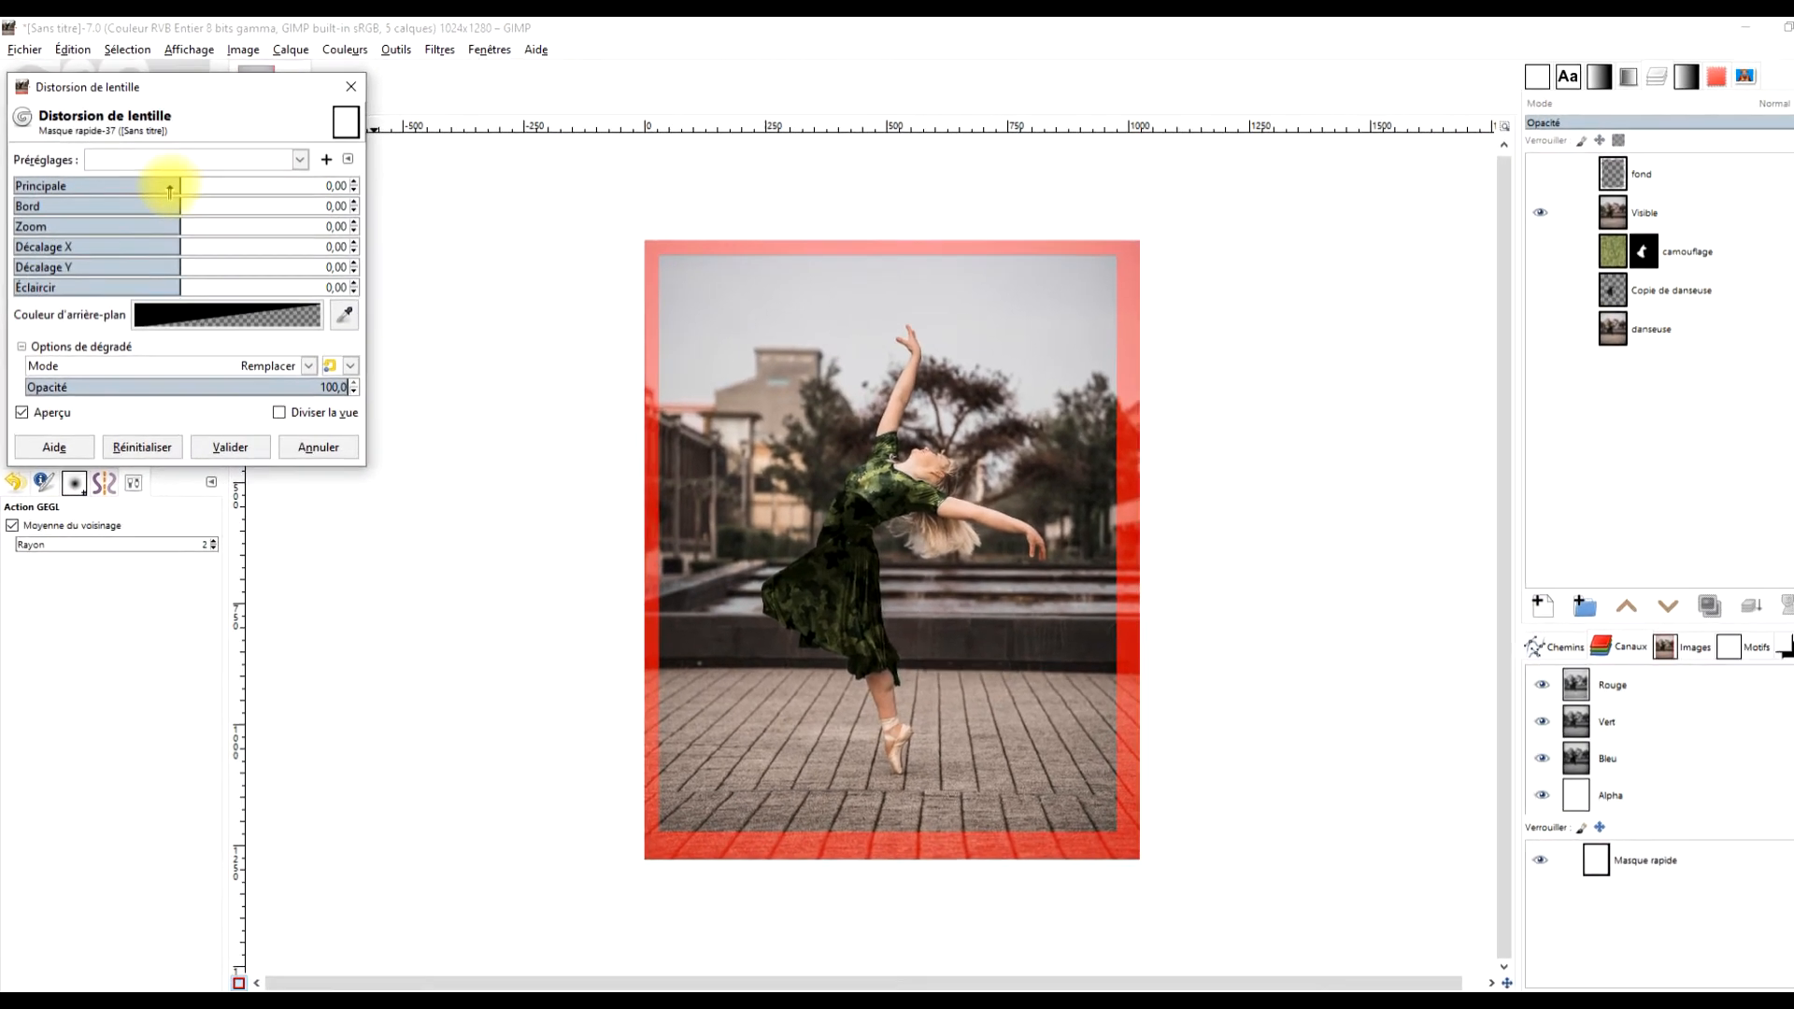
{"action": "left_click", "coordinate": [170, 191]}
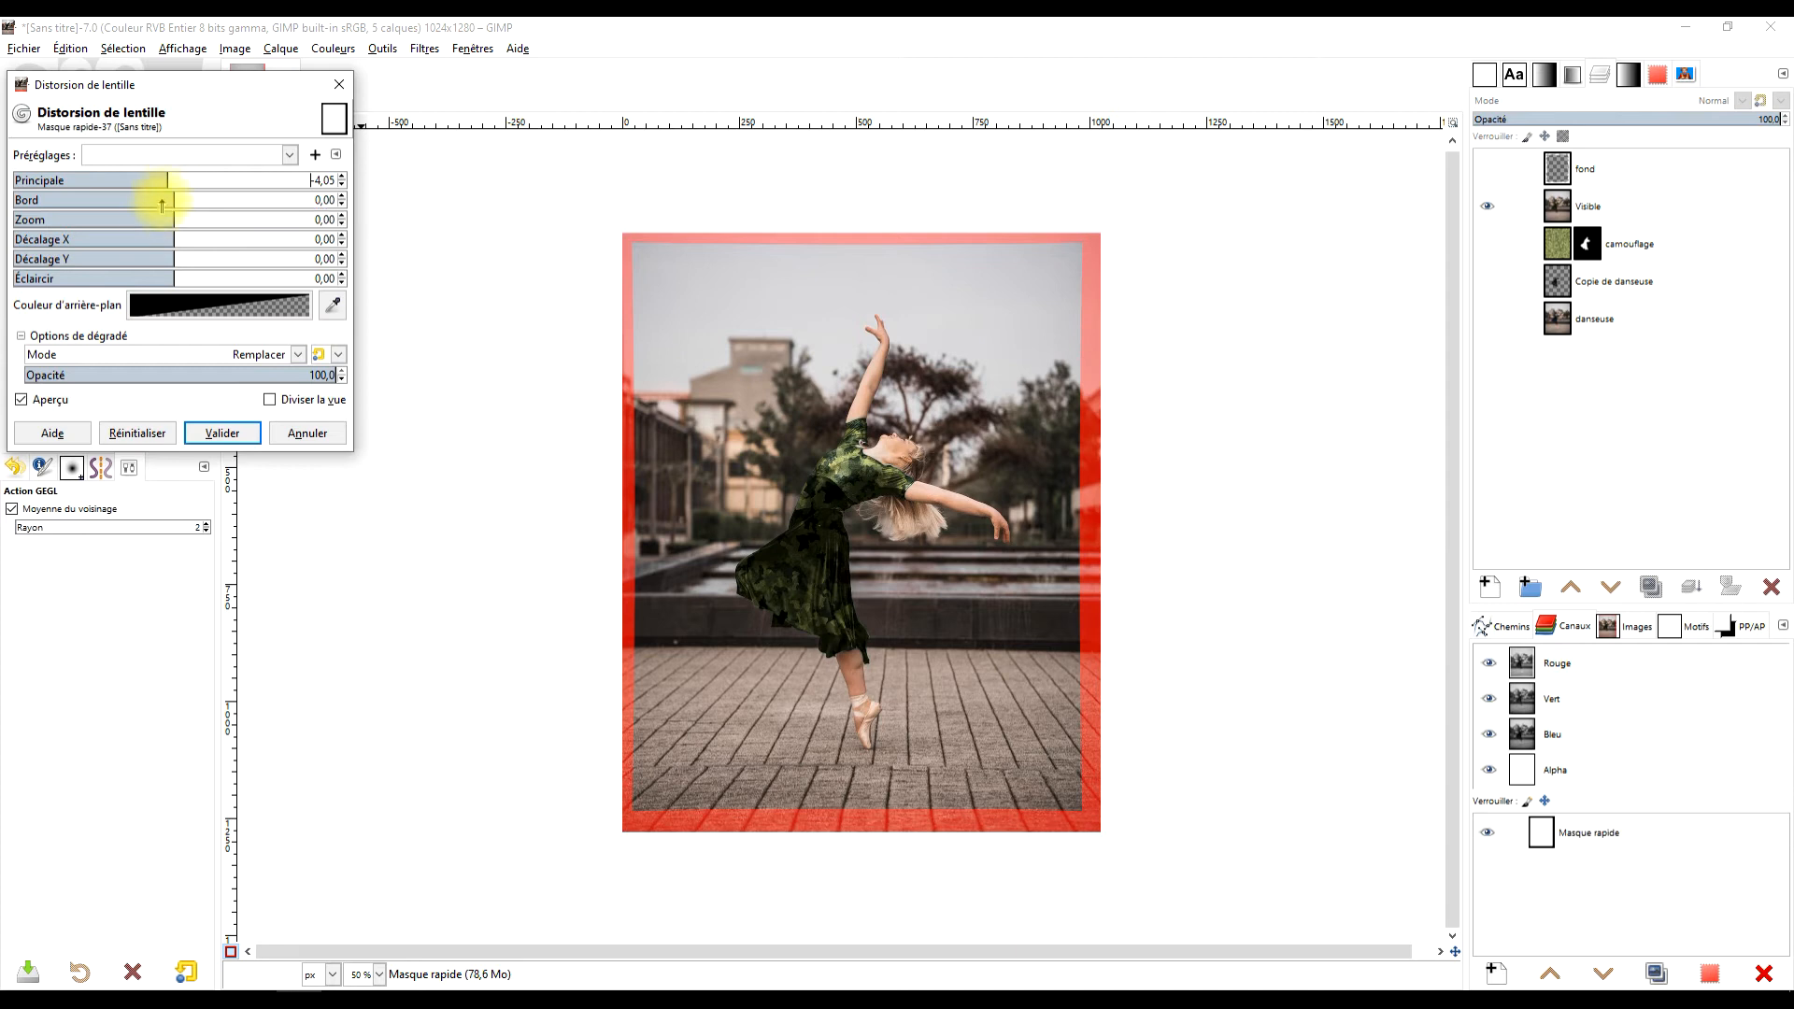
{"action": "left_click_drag", "start_coordinate": [169, 202], "coordinate": [240, 202]}
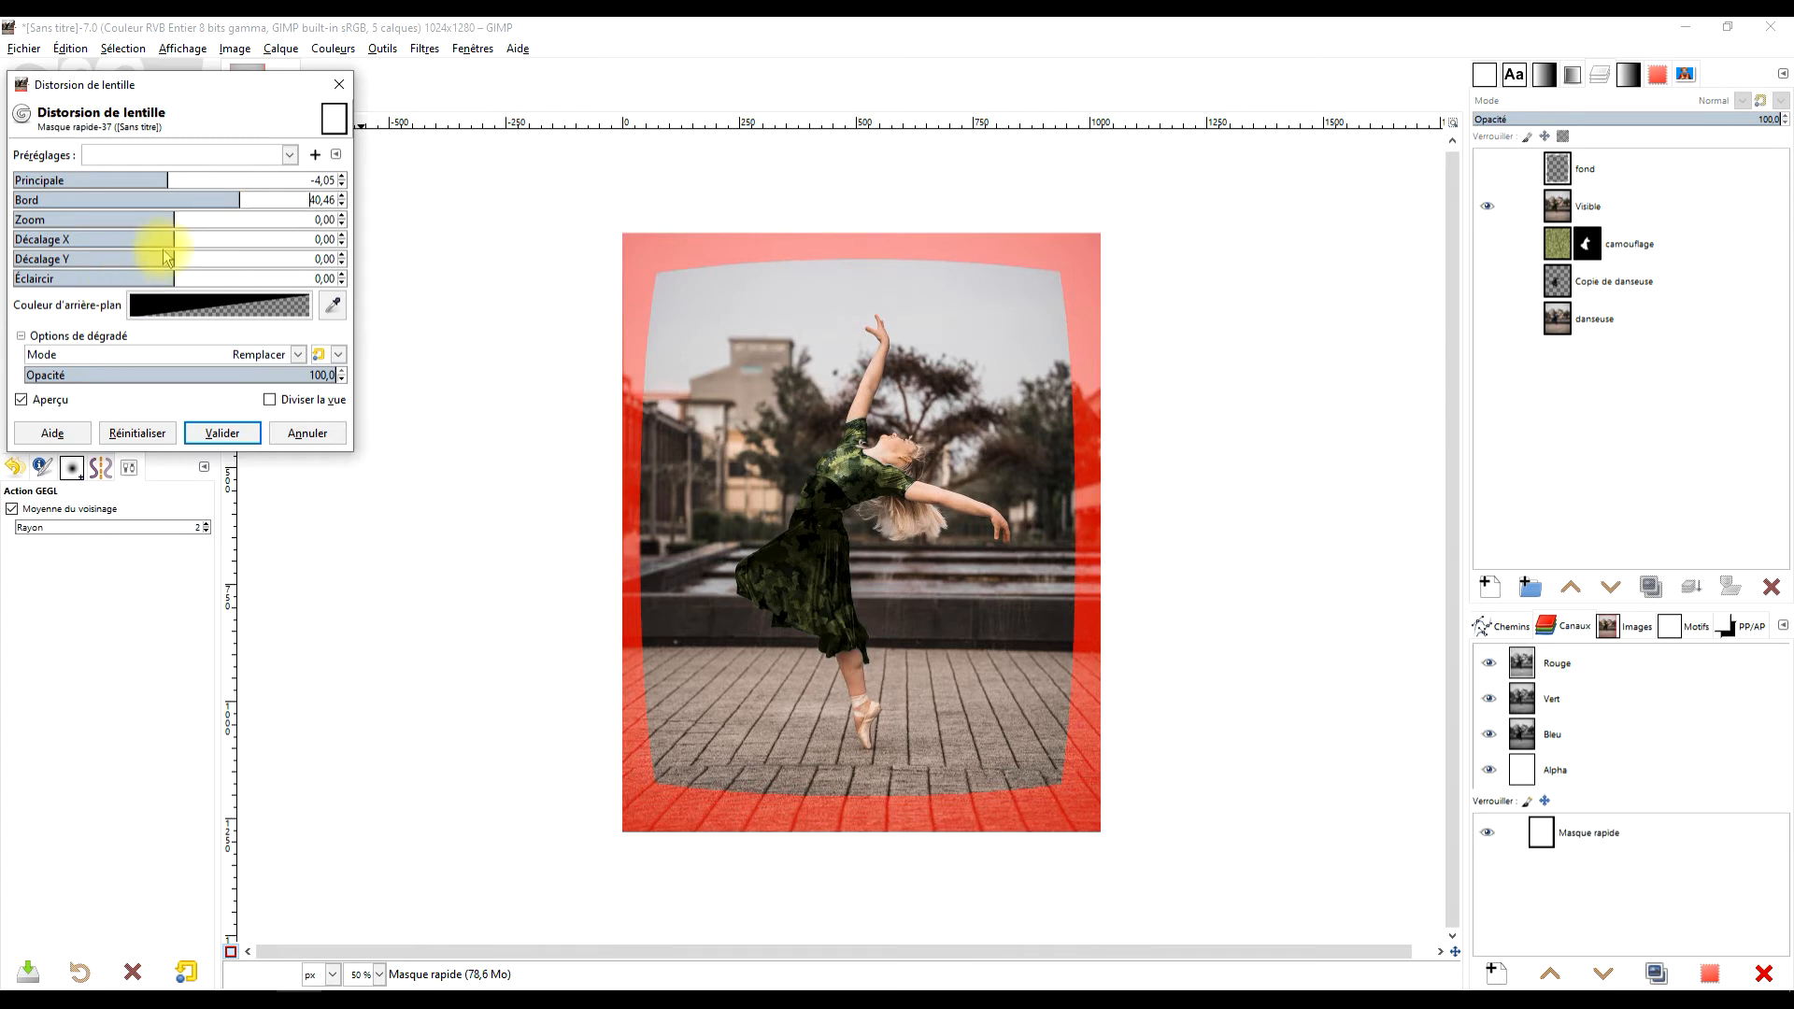
{"action": "left_click_drag", "start_coordinate": [176, 218], "coordinate": [153, 220]}
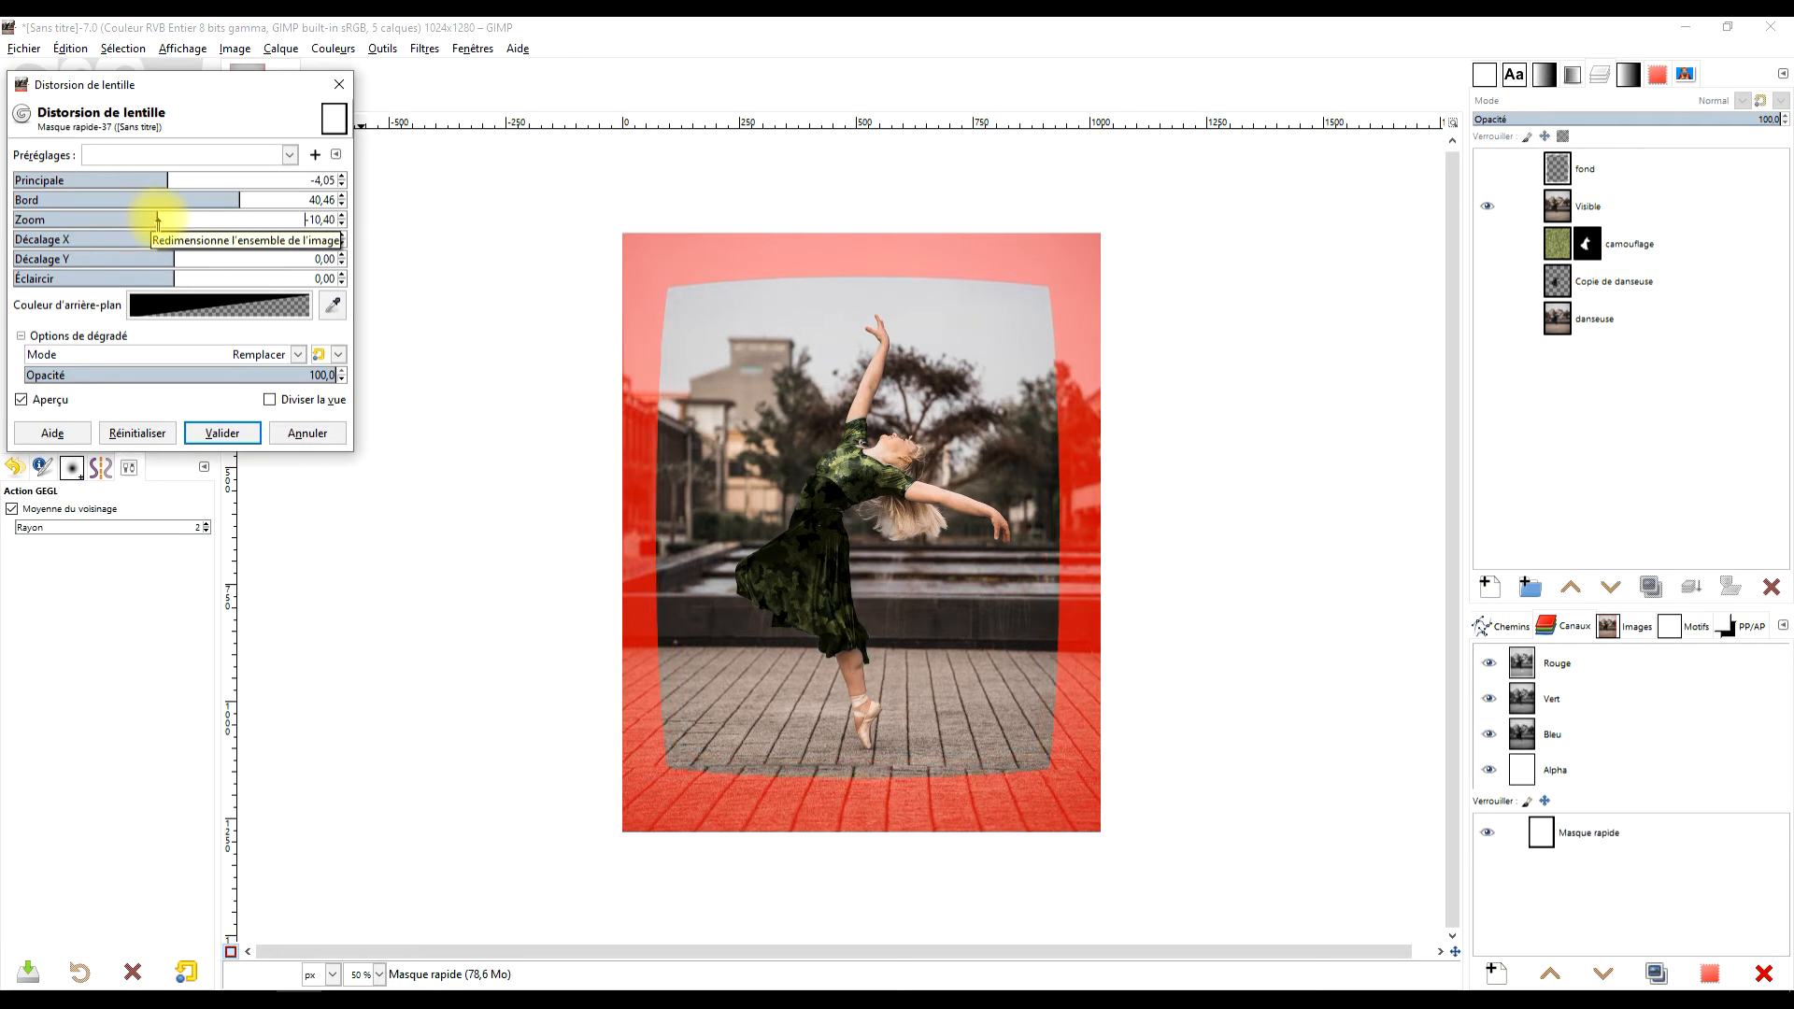
{"action": "left_click", "coordinate": [218, 432]}
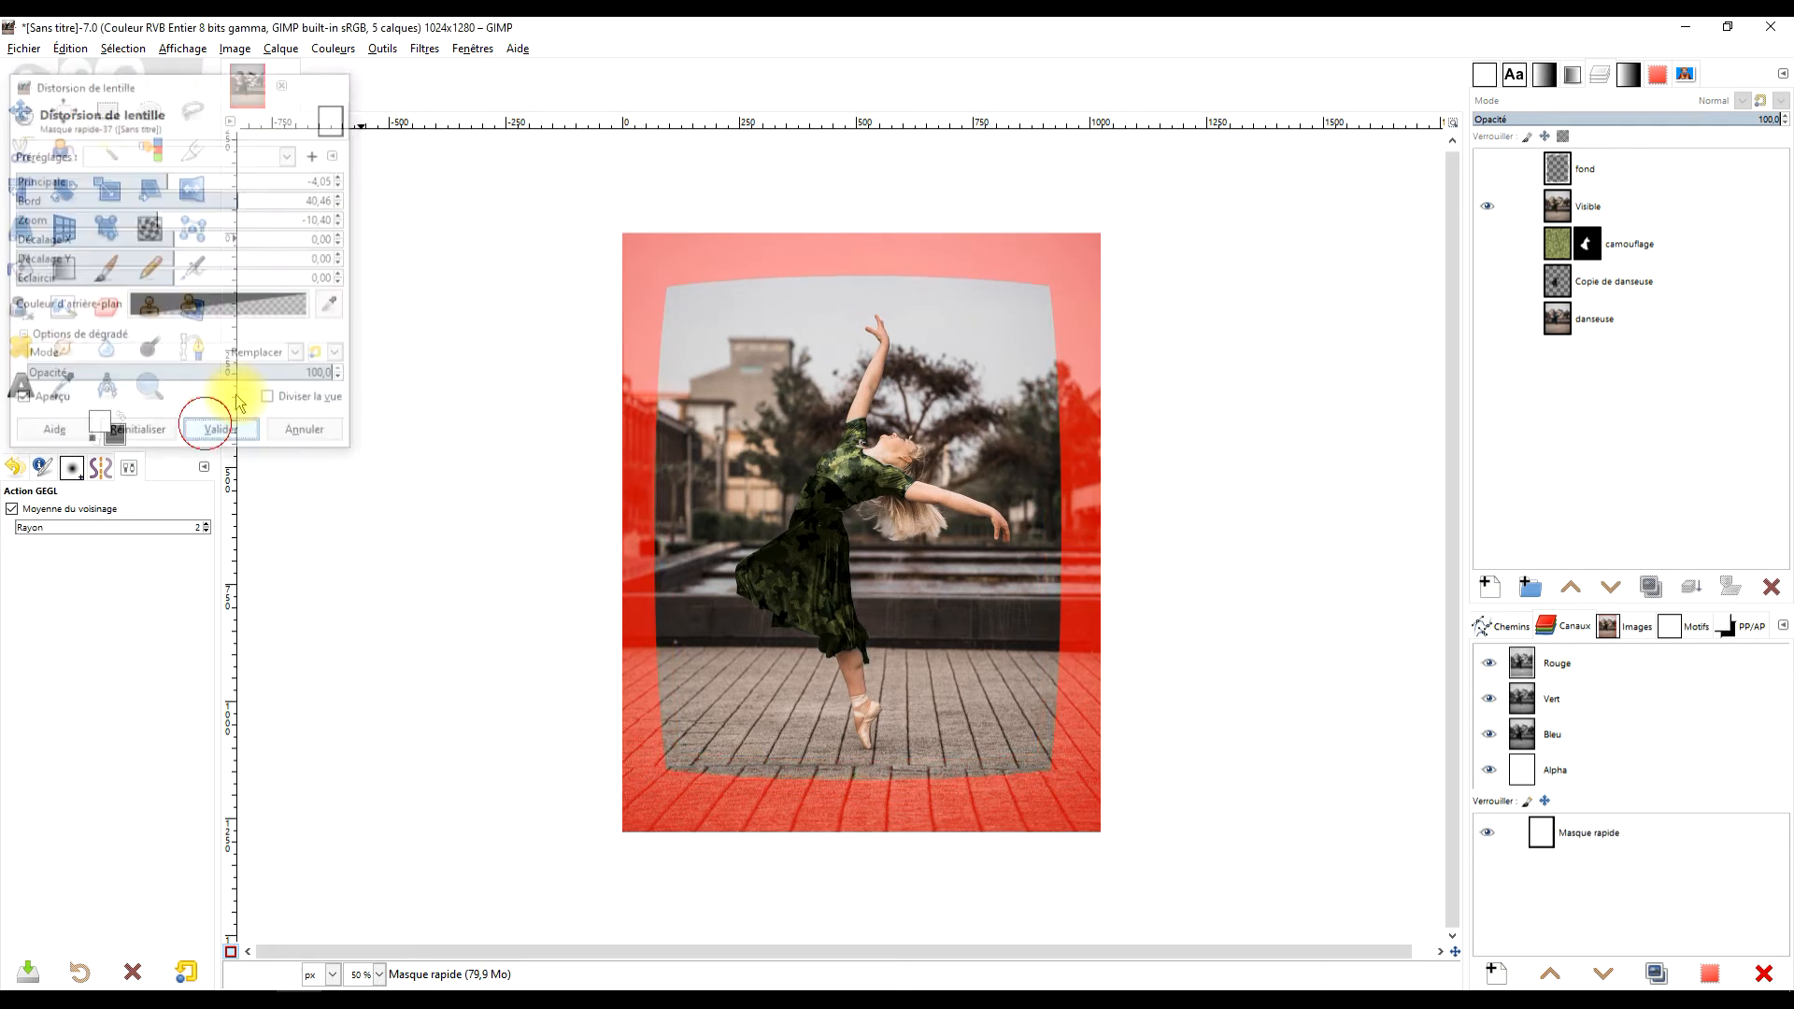
Soften the lens-distorted quick mask with a Gaussian blur of equal X and Y size.
{"action": "left_click", "coordinate": [422, 50]}
{"action": "left_click", "coordinate": [753, 175]}
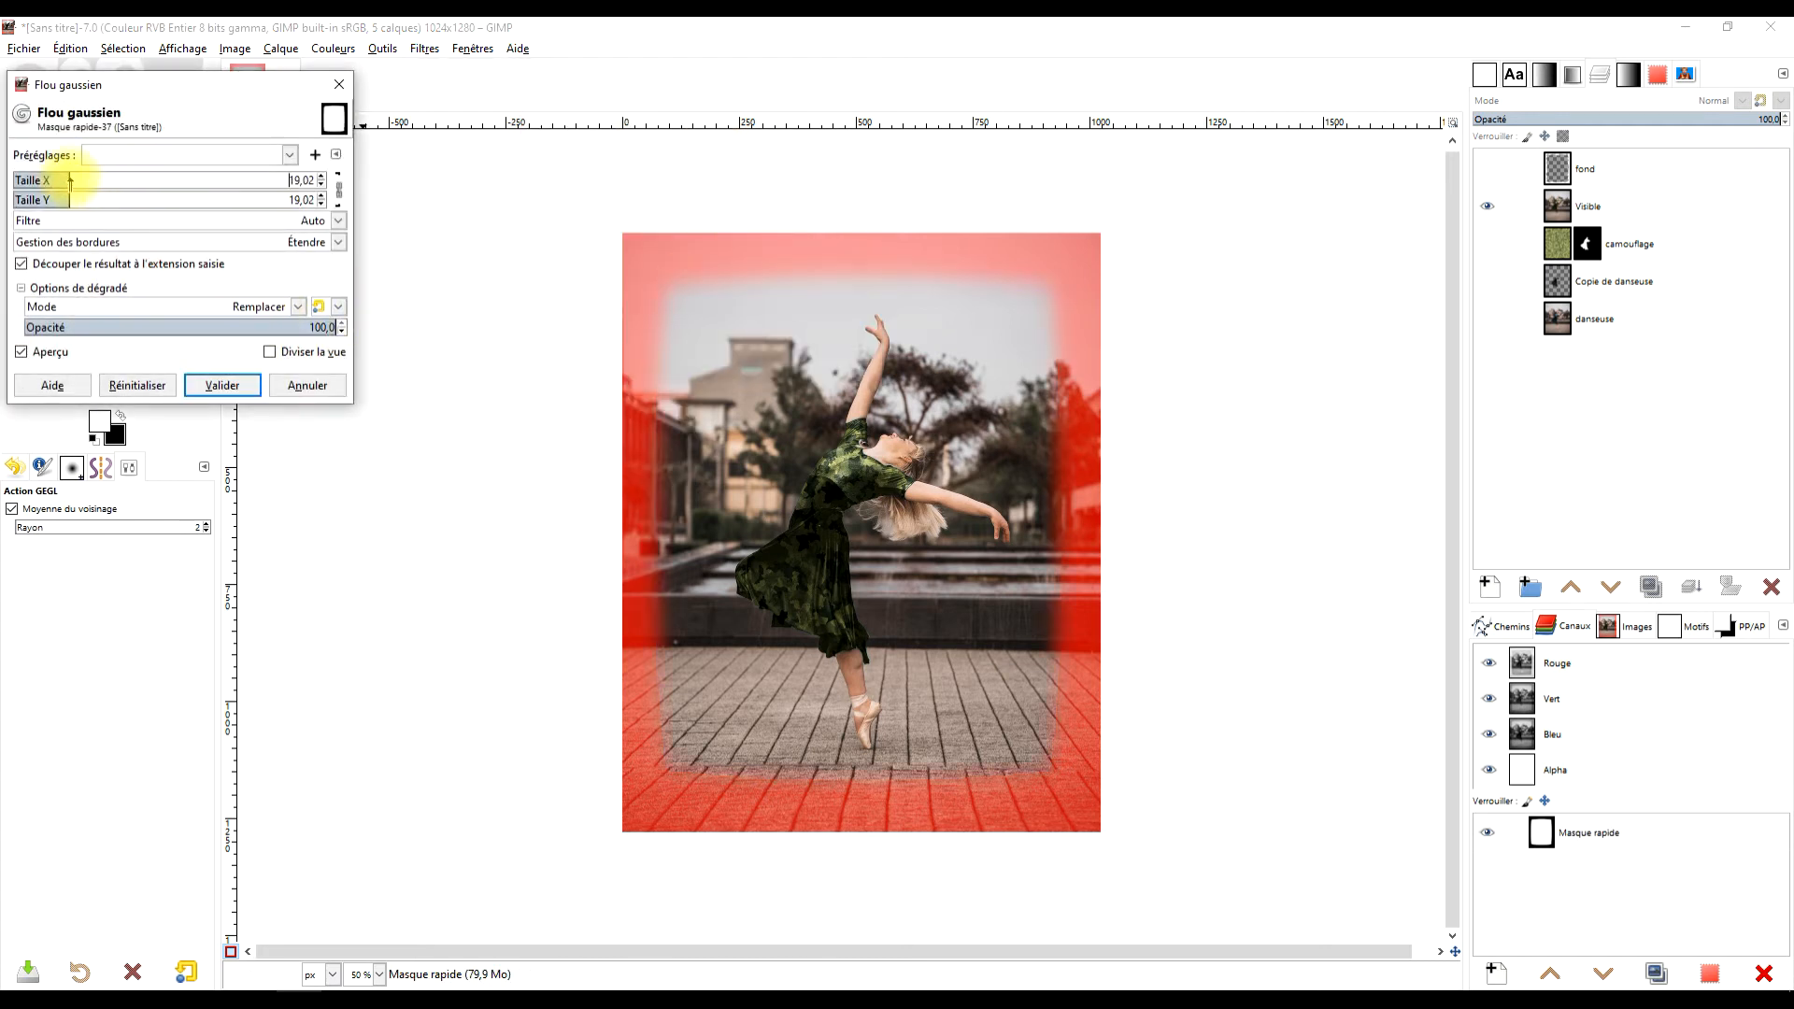
{"action": "left_click", "coordinate": [187, 383]}
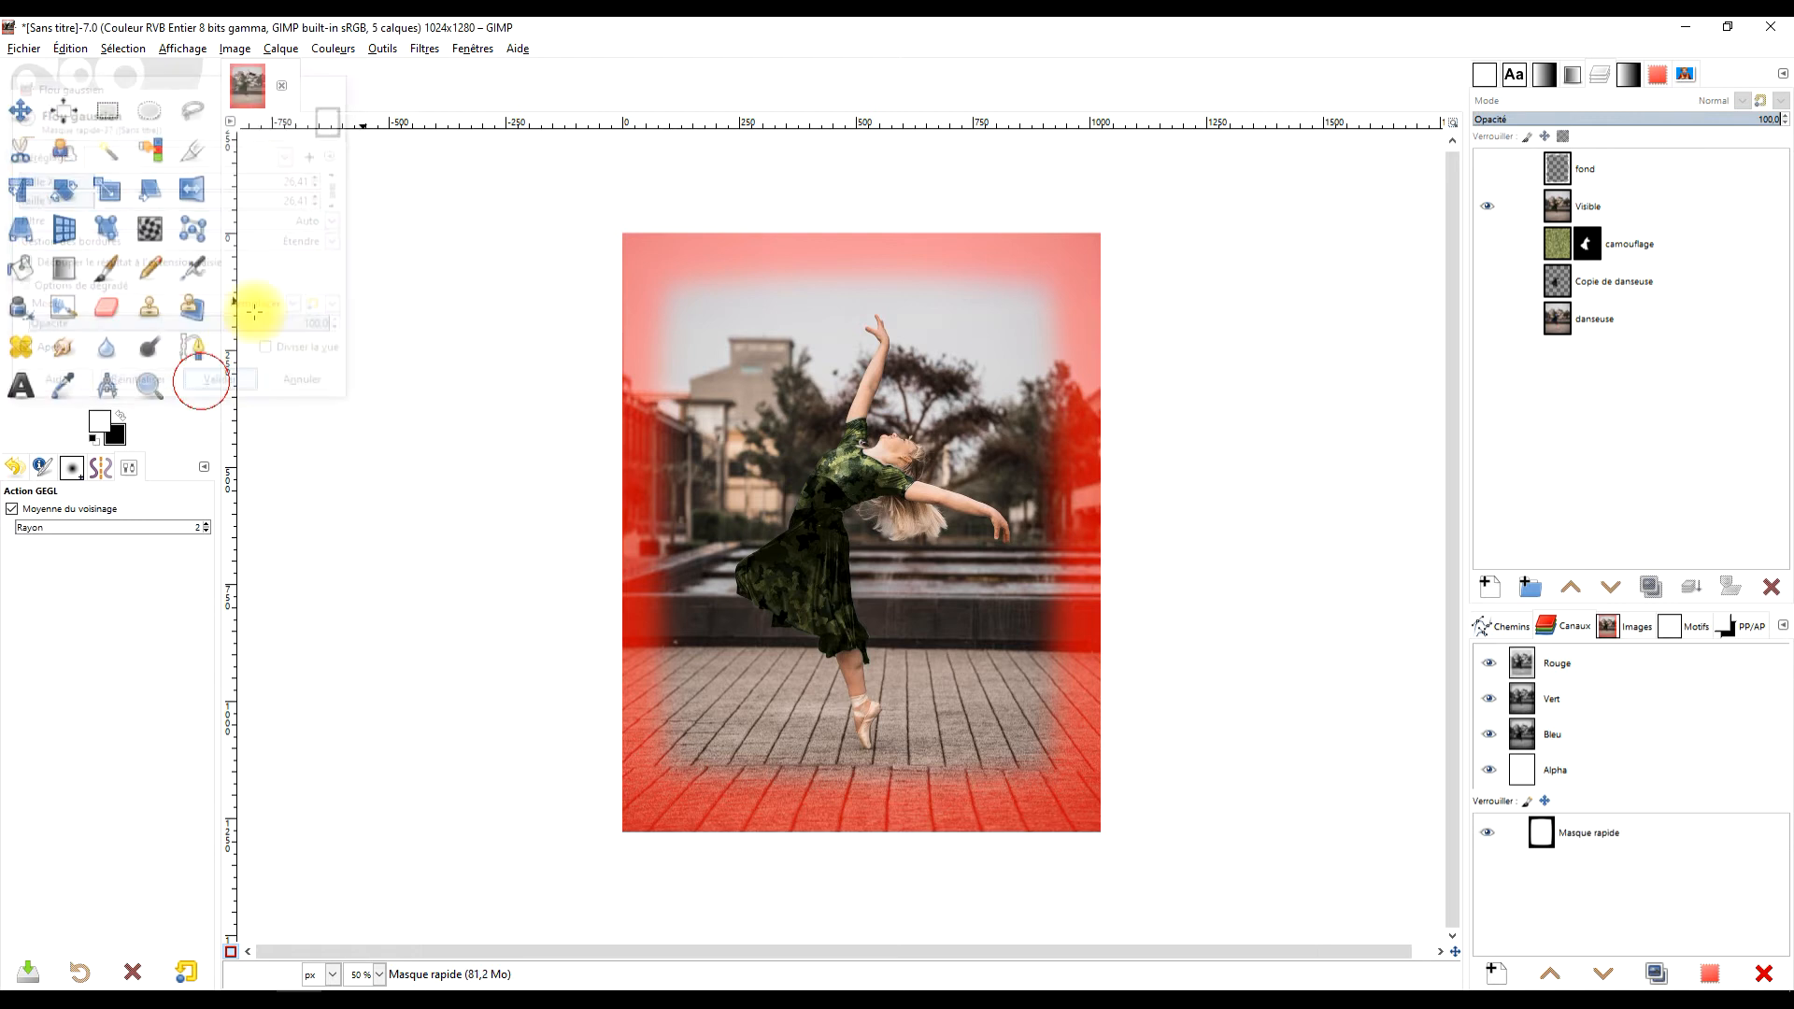
Turn off the quick mask and invert the rounded selection to cover the area outside it.
{"action": "left_click", "coordinate": [231, 953]}
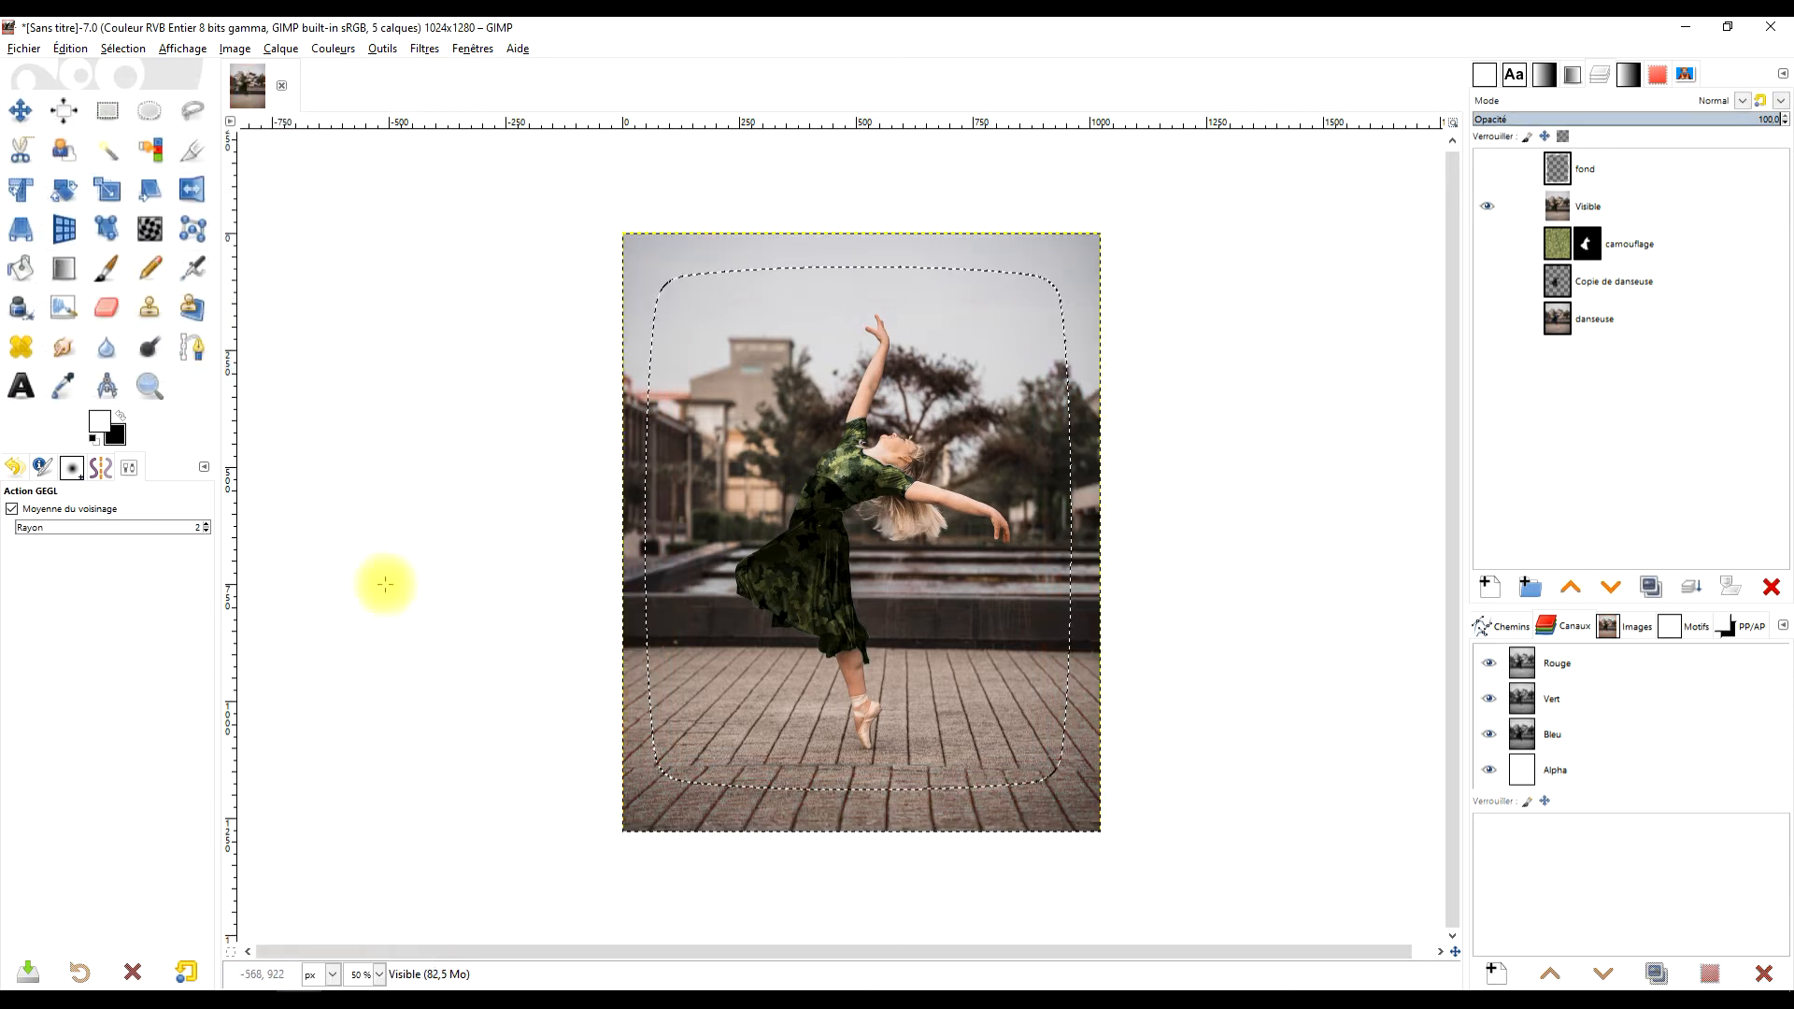
{"action": "left_click", "coordinate": [109, 50]}
{"action": "mouse_move", "coordinate": [80, 54]}
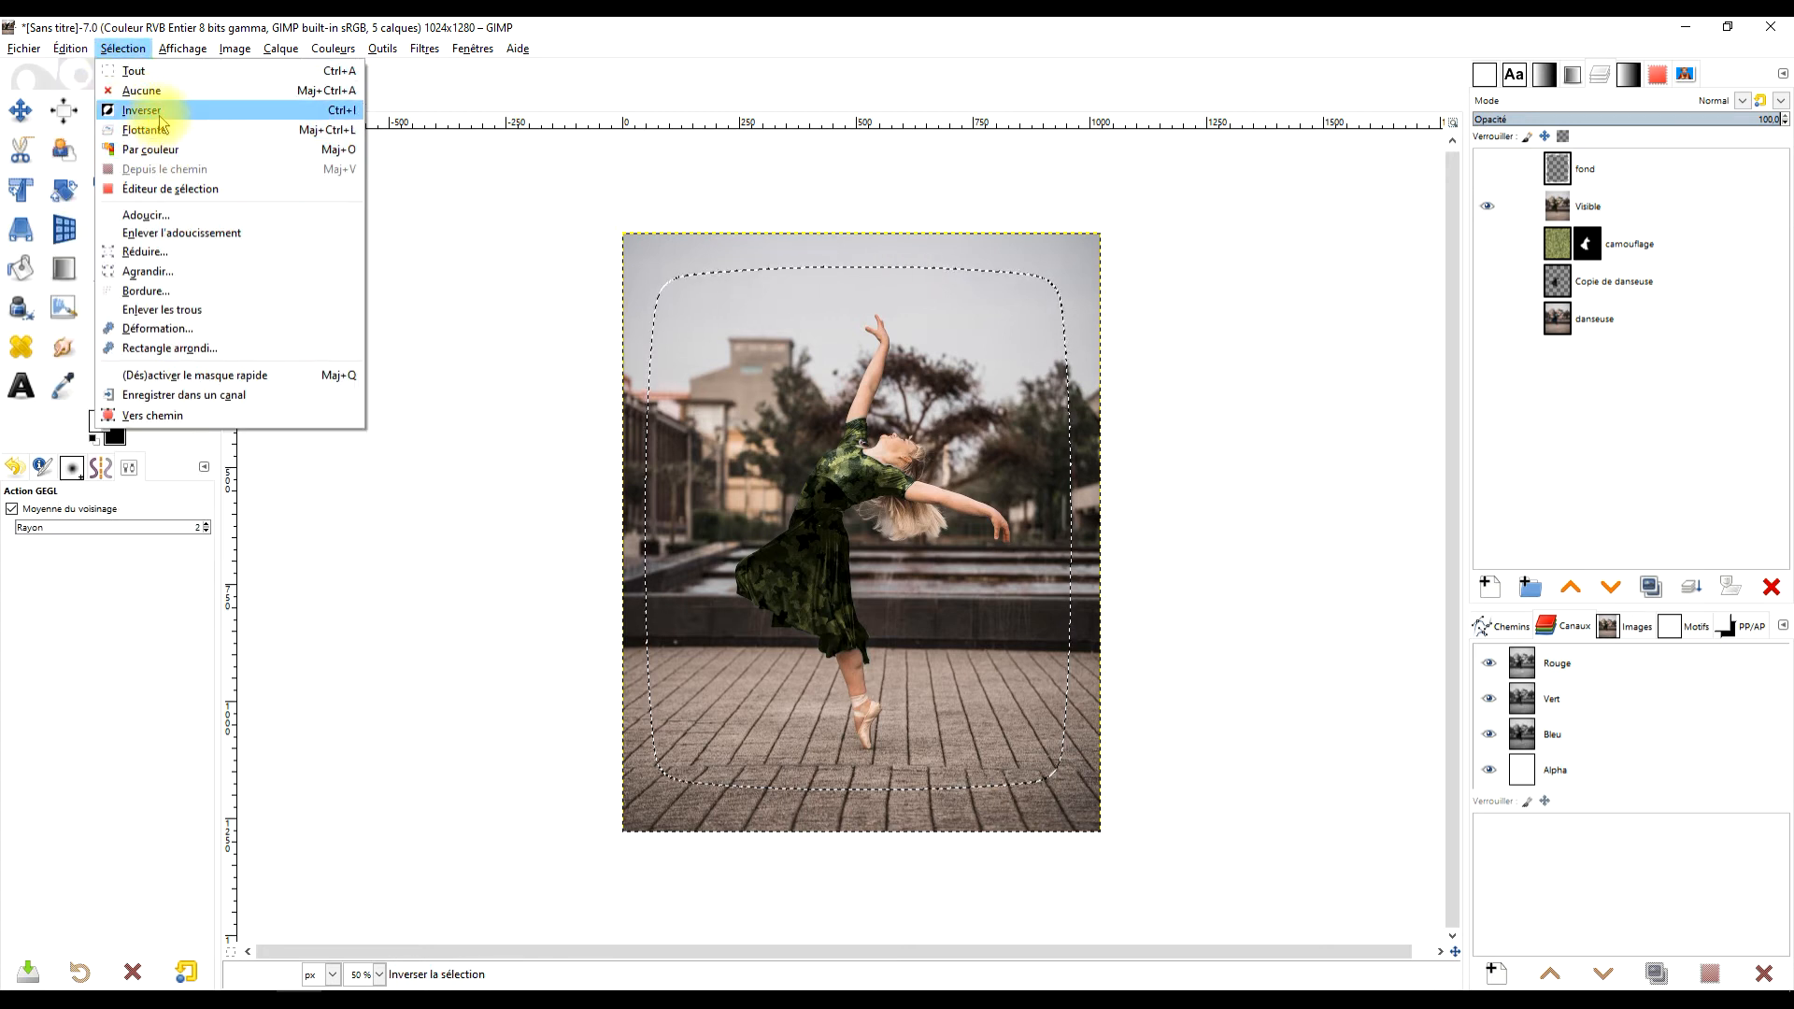
{"action": "left_click", "coordinate": [160, 114]}
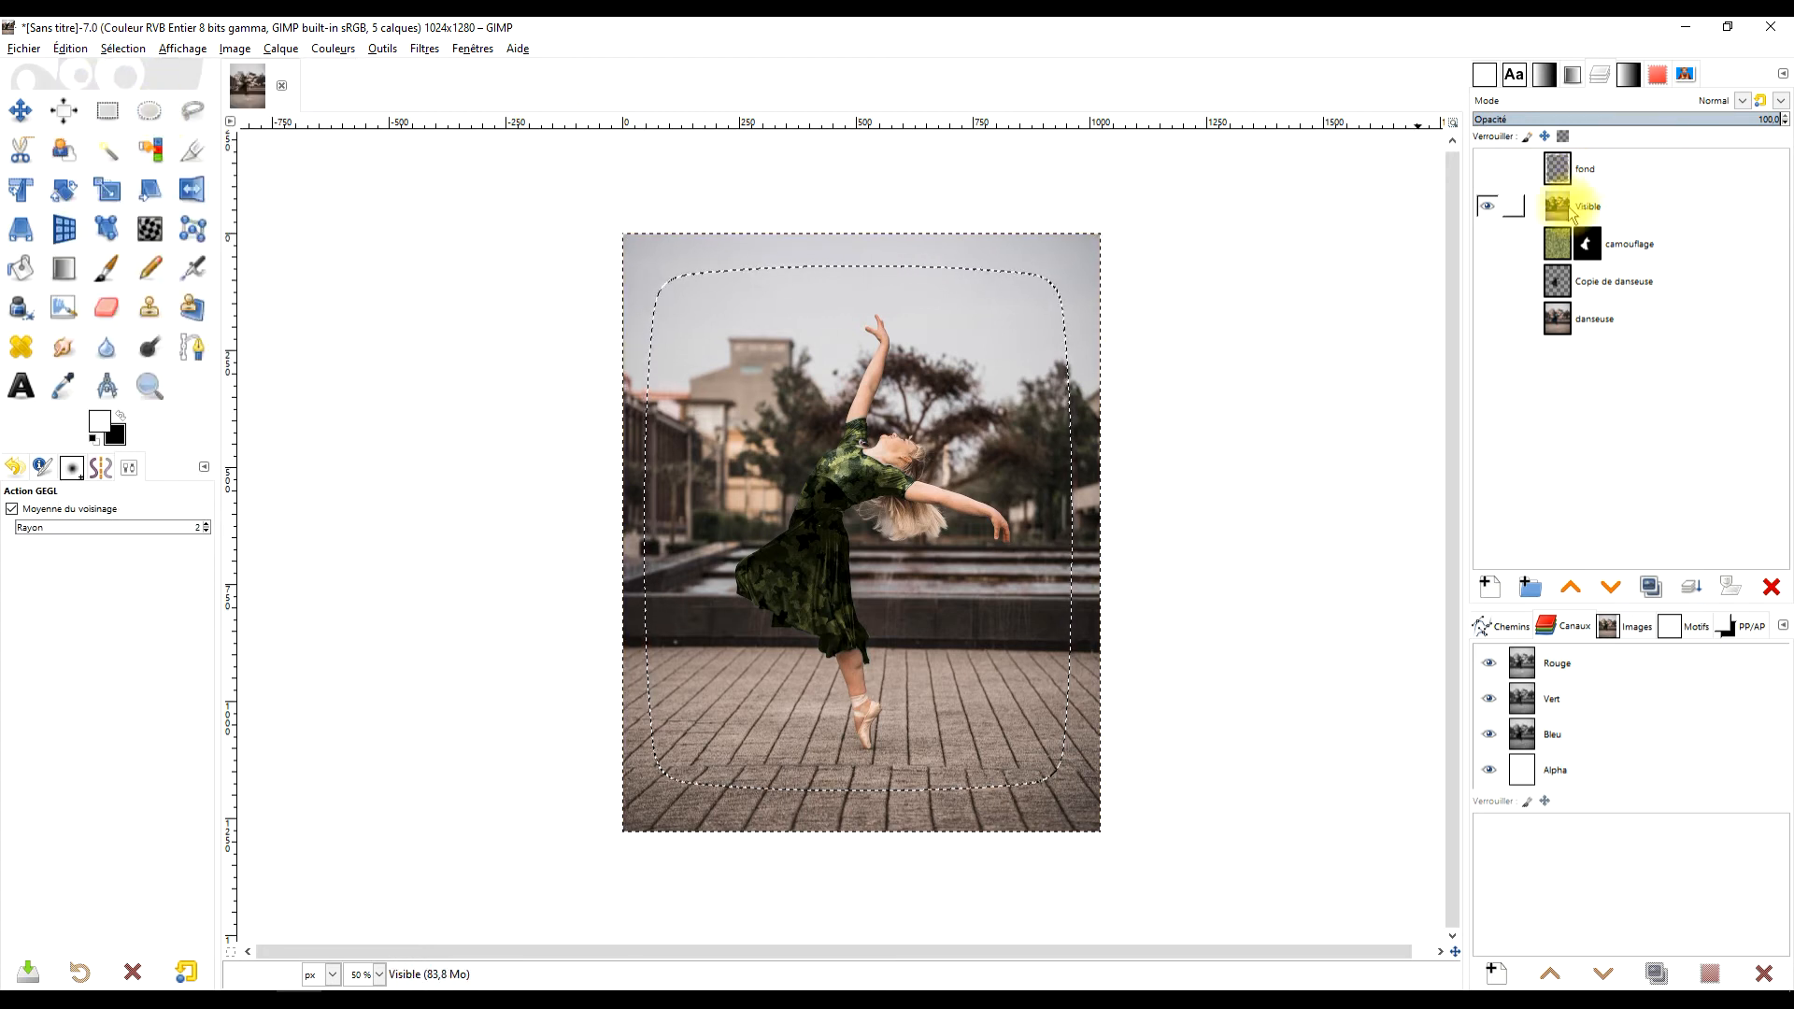
Fill the inverted rounded selection with white on a new transparent layer above Visible, and deselect.
{"action": "left_click", "coordinate": [1487, 590]}
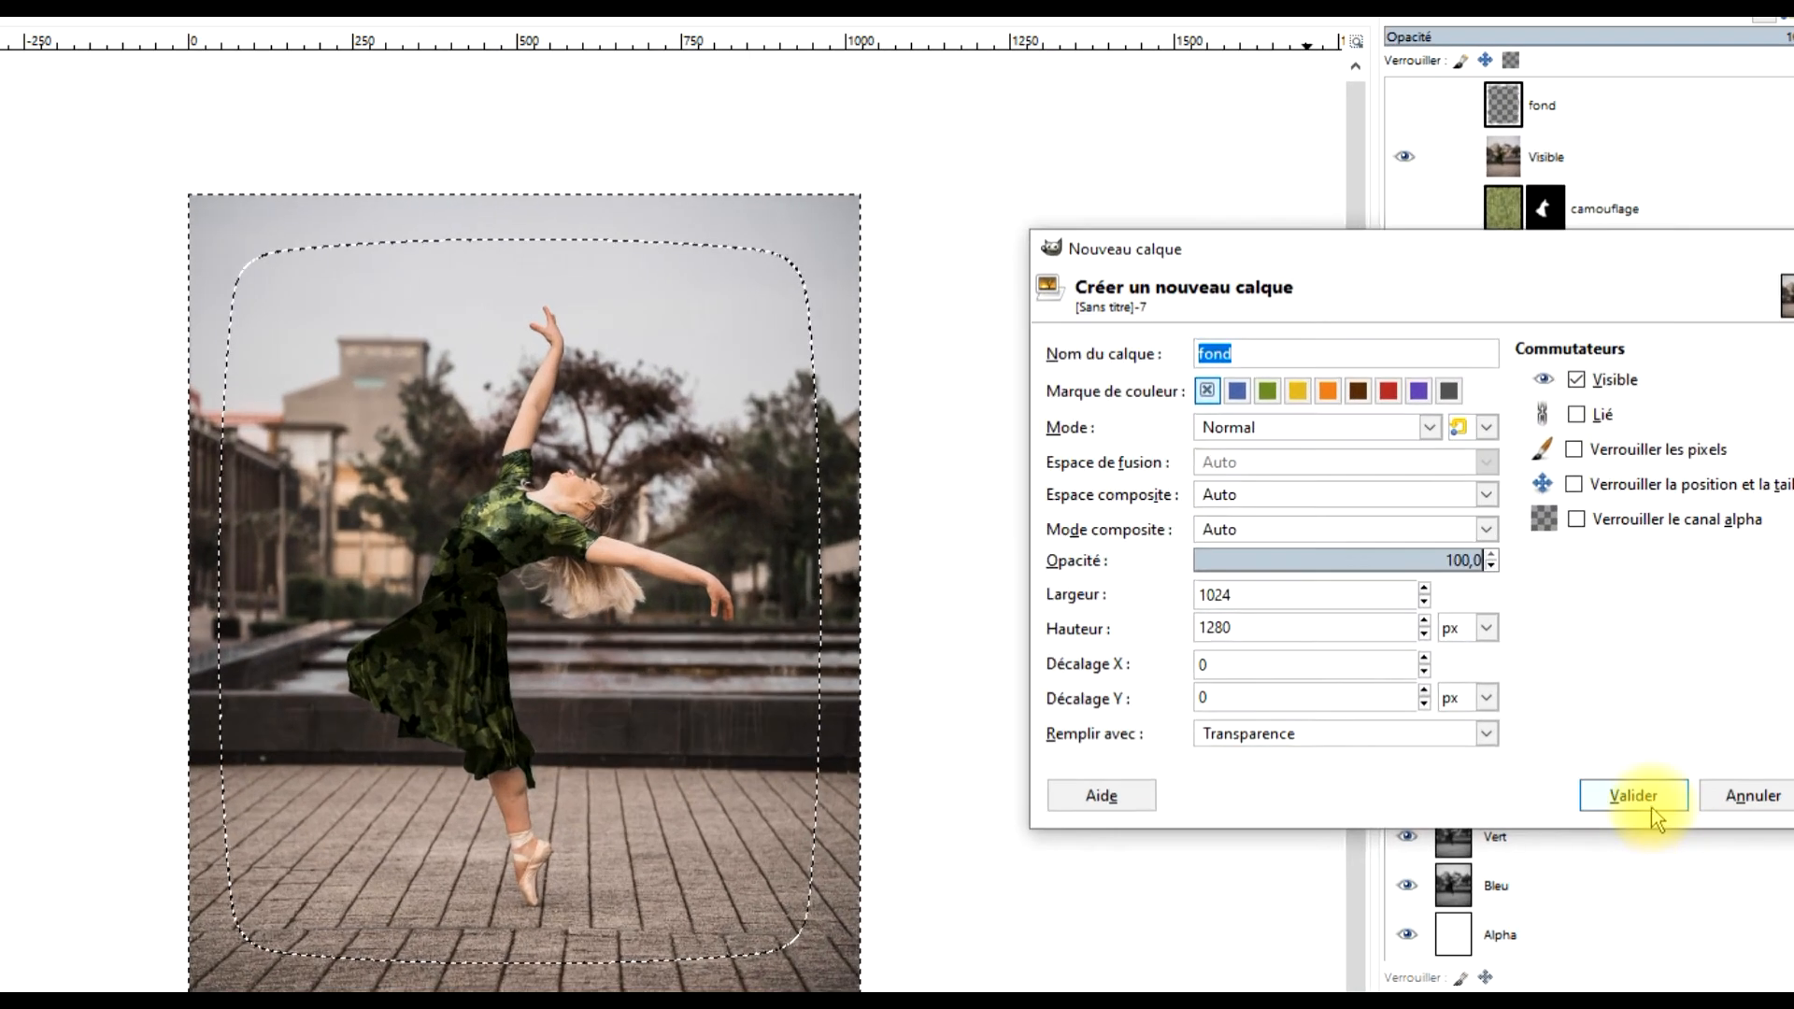
{"action": "left_click", "coordinate": [1651, 809]}
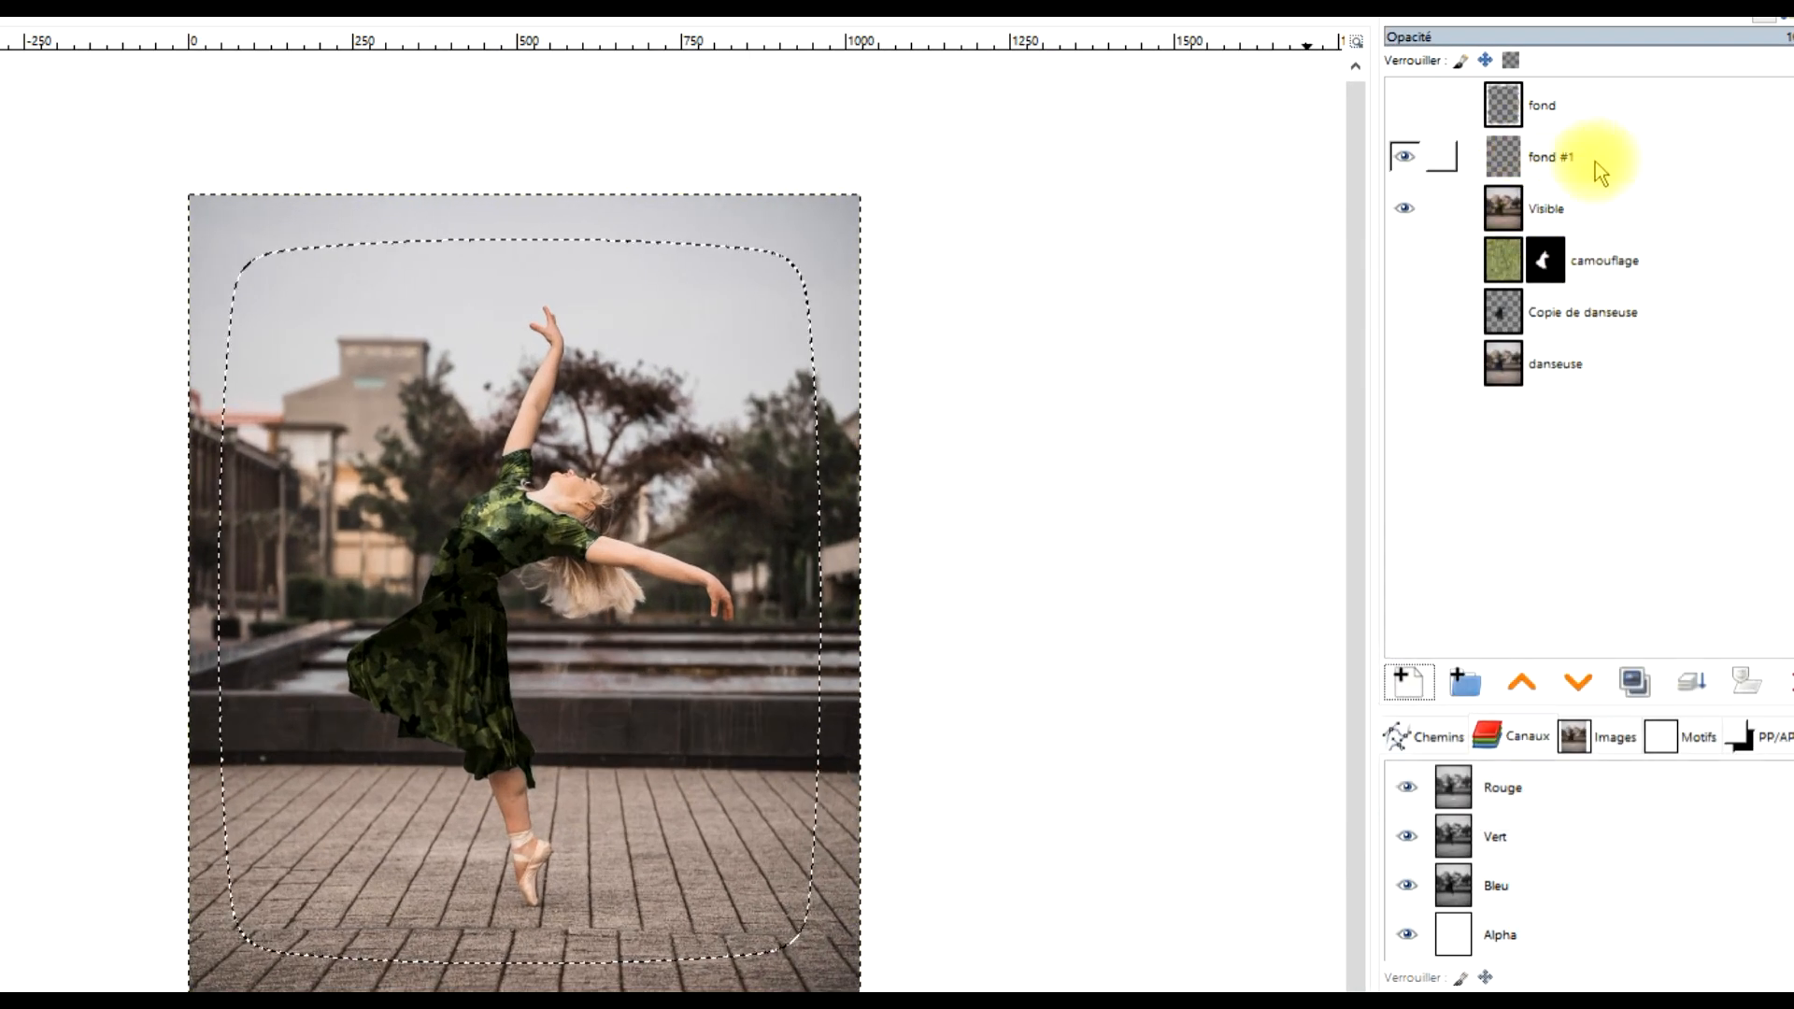
{"action": "left_click_drag", "start_coordinate": [99, 422], "coordinate": [644, 266]}
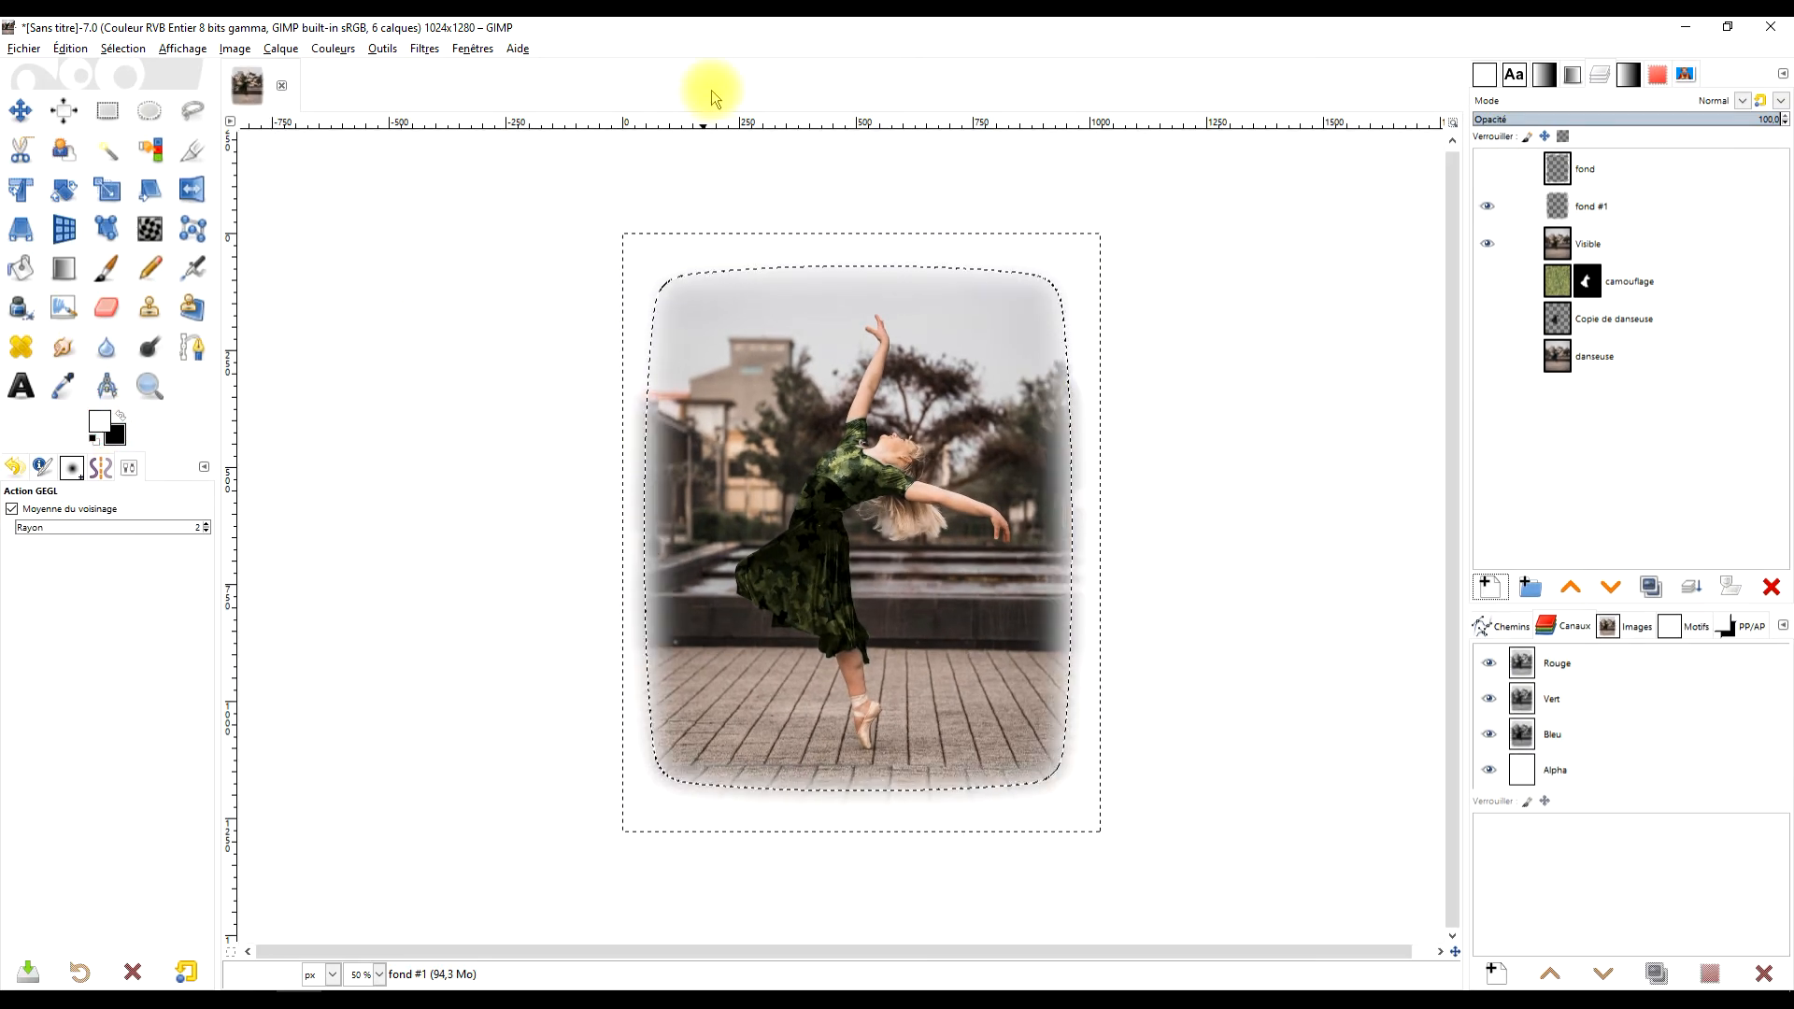
{"action": "left_click", "coordinate": [107, 110]}
{"action": "left_click", "coordinate": [372, 190]}
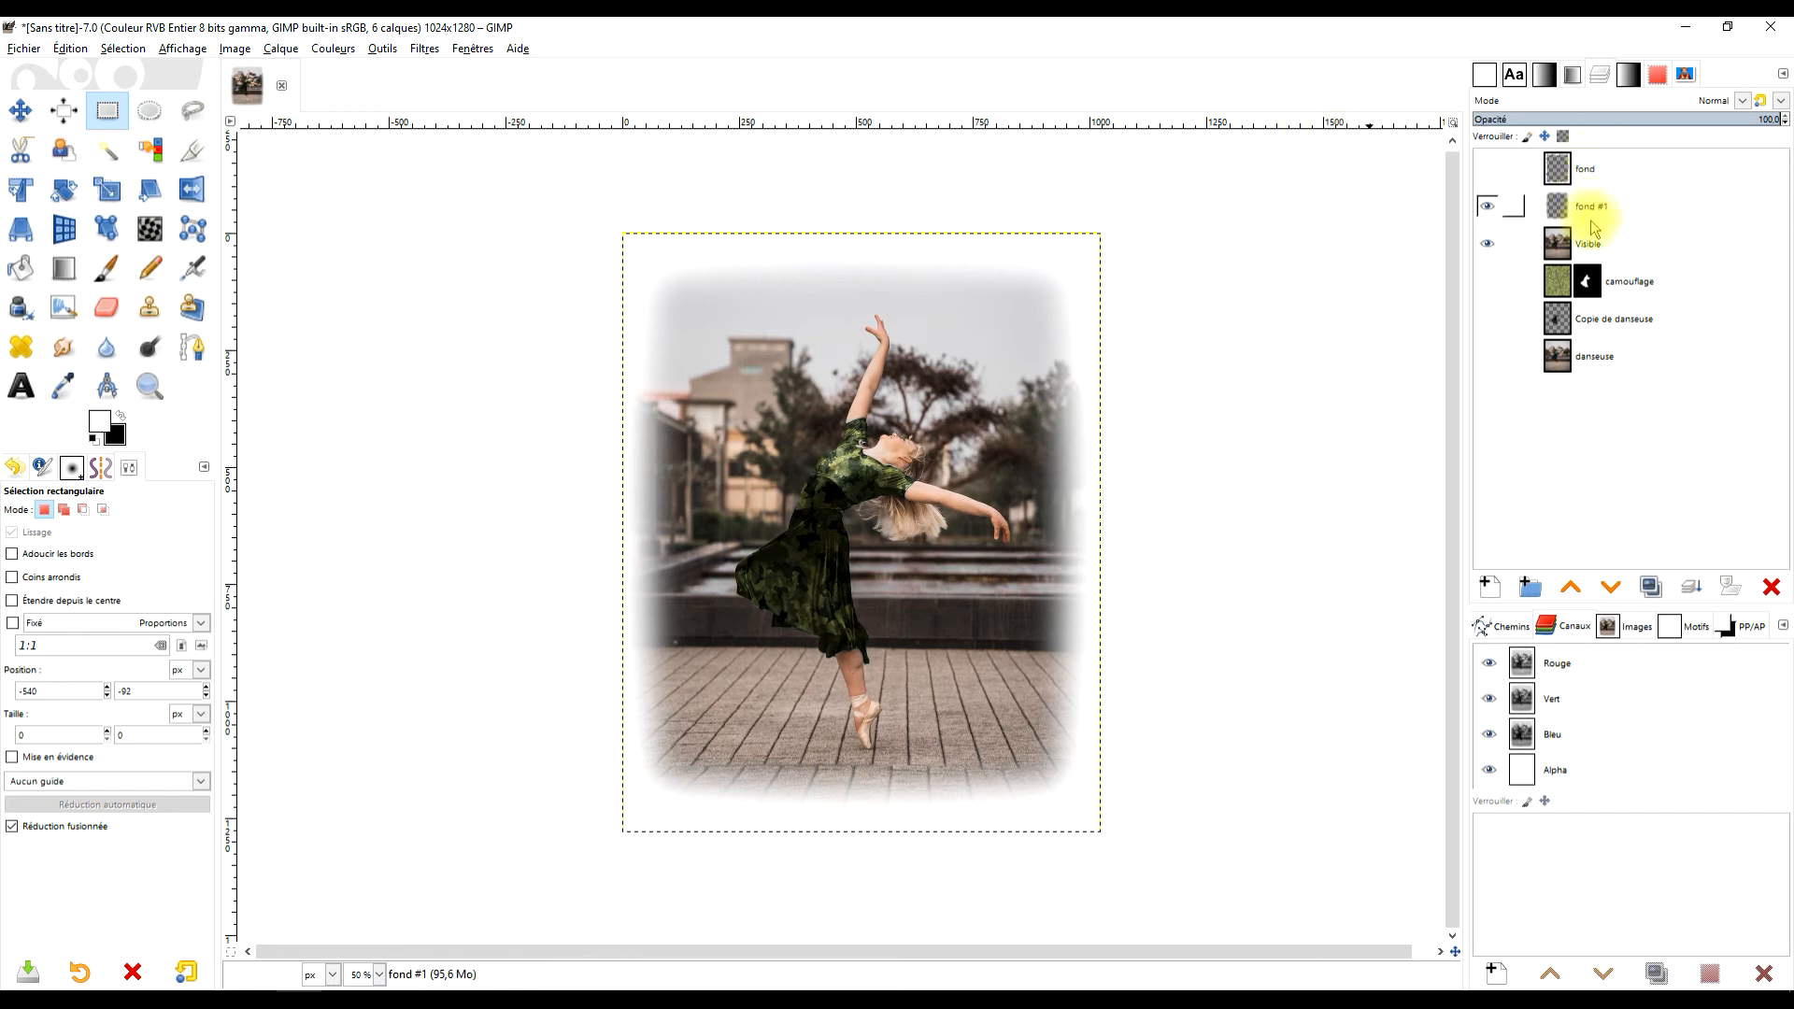
Hide the fond and fond #1 layers and add another new transparent layer directly above Visible.
{"action": "left_click", "coordinate": [1488, 171]}
{"action": "left_click", "coordinate": [1489, 208]}
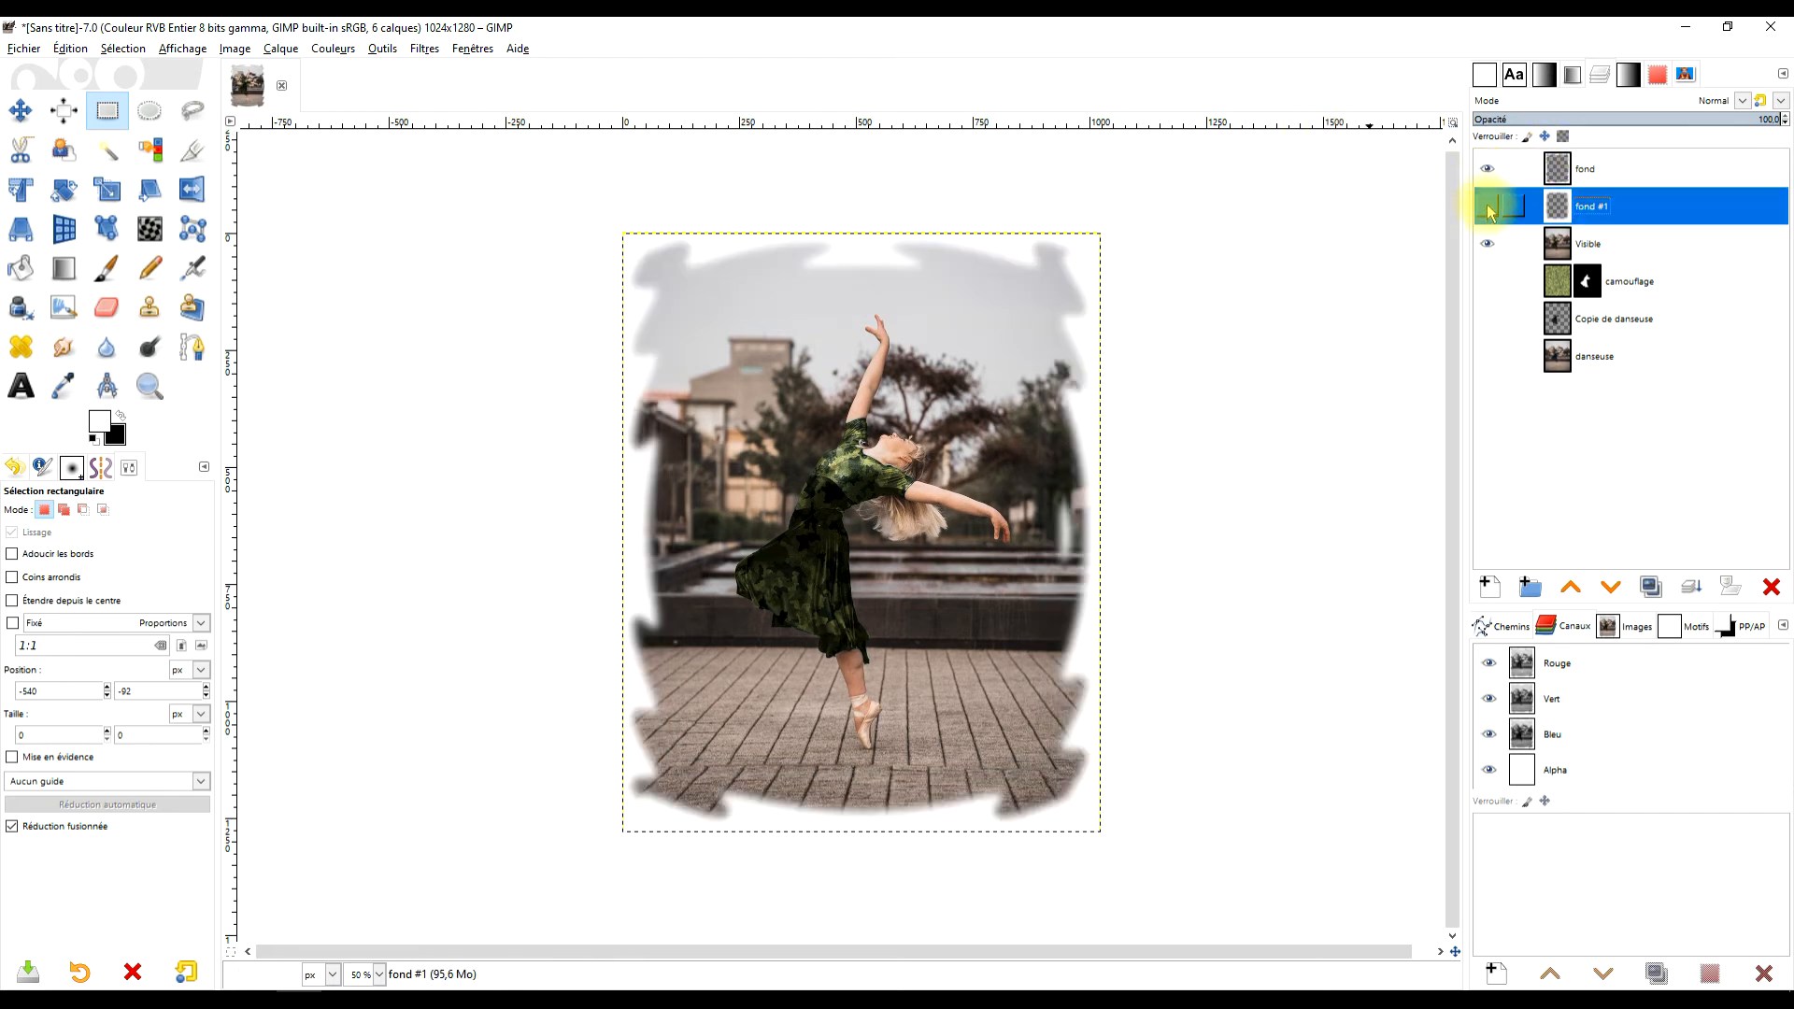
{"action": "left_click", "coordinate": [1488, 171]}
{"action": "left_click", "coordinate": [1586, 241]}
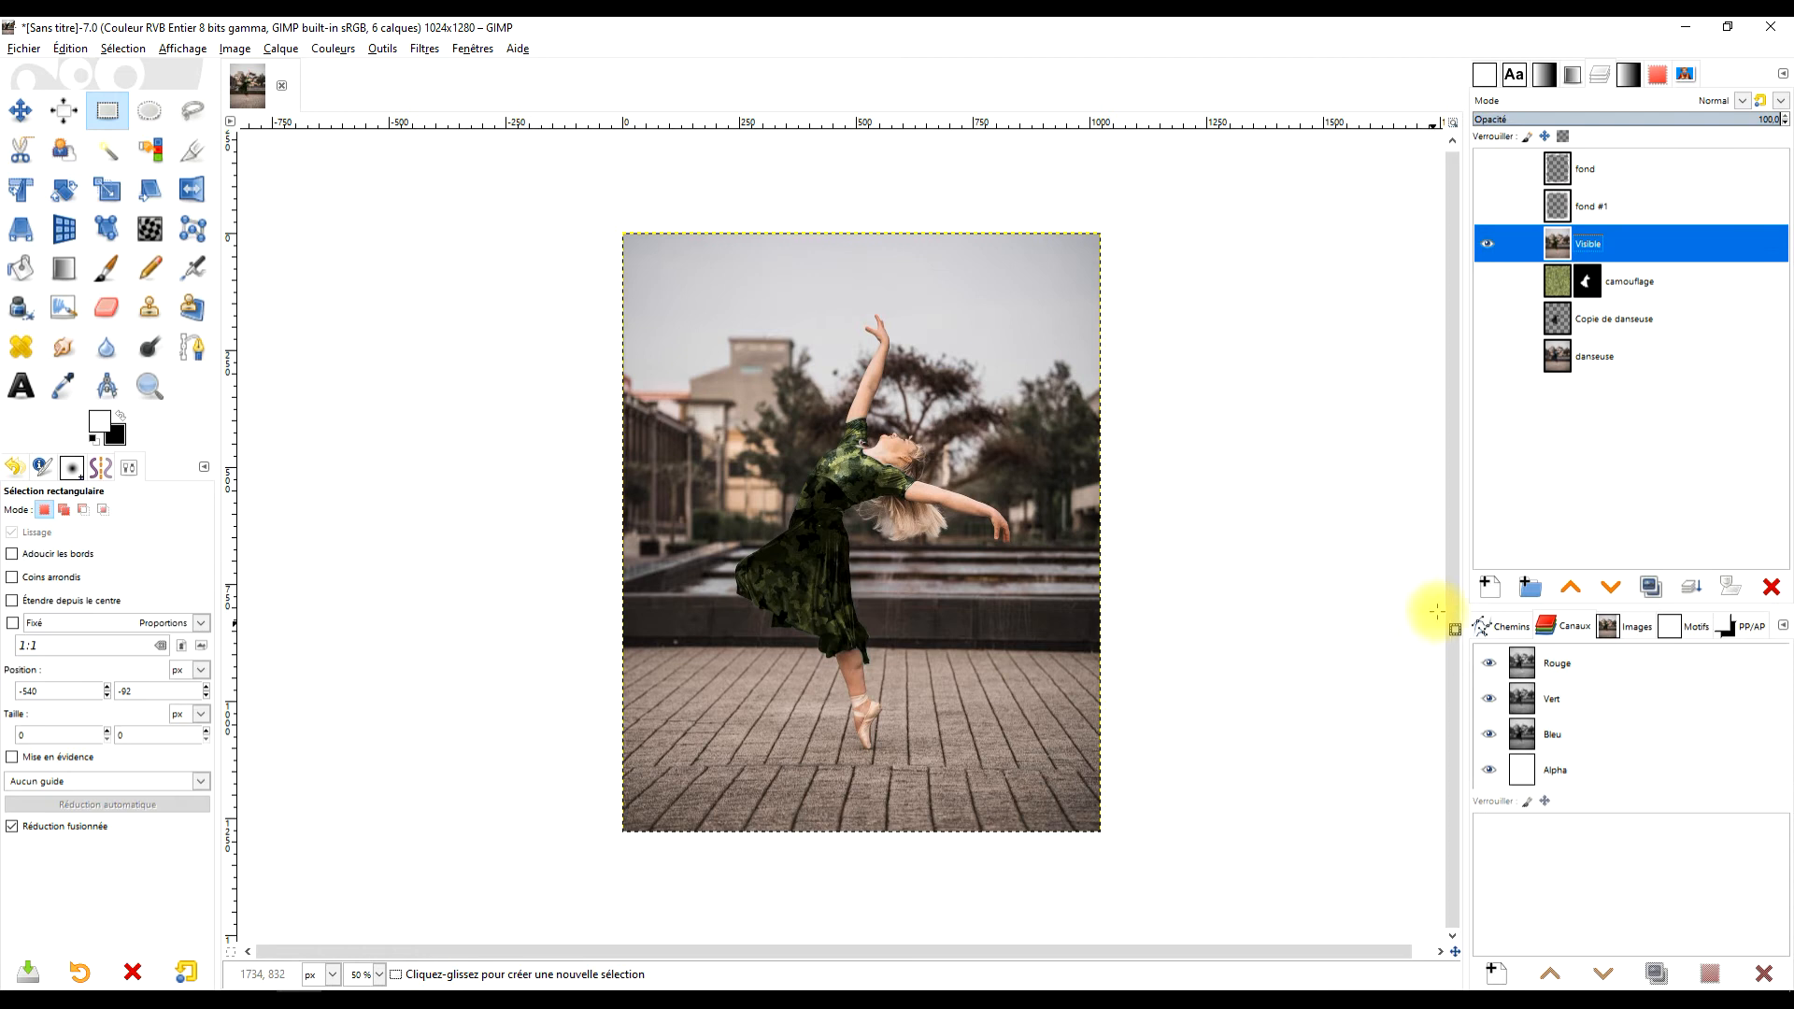
{"action": "left_click", "coordinate": [1488, 589]}
{"action": "left_click", "coordinate": [1633, 671]}
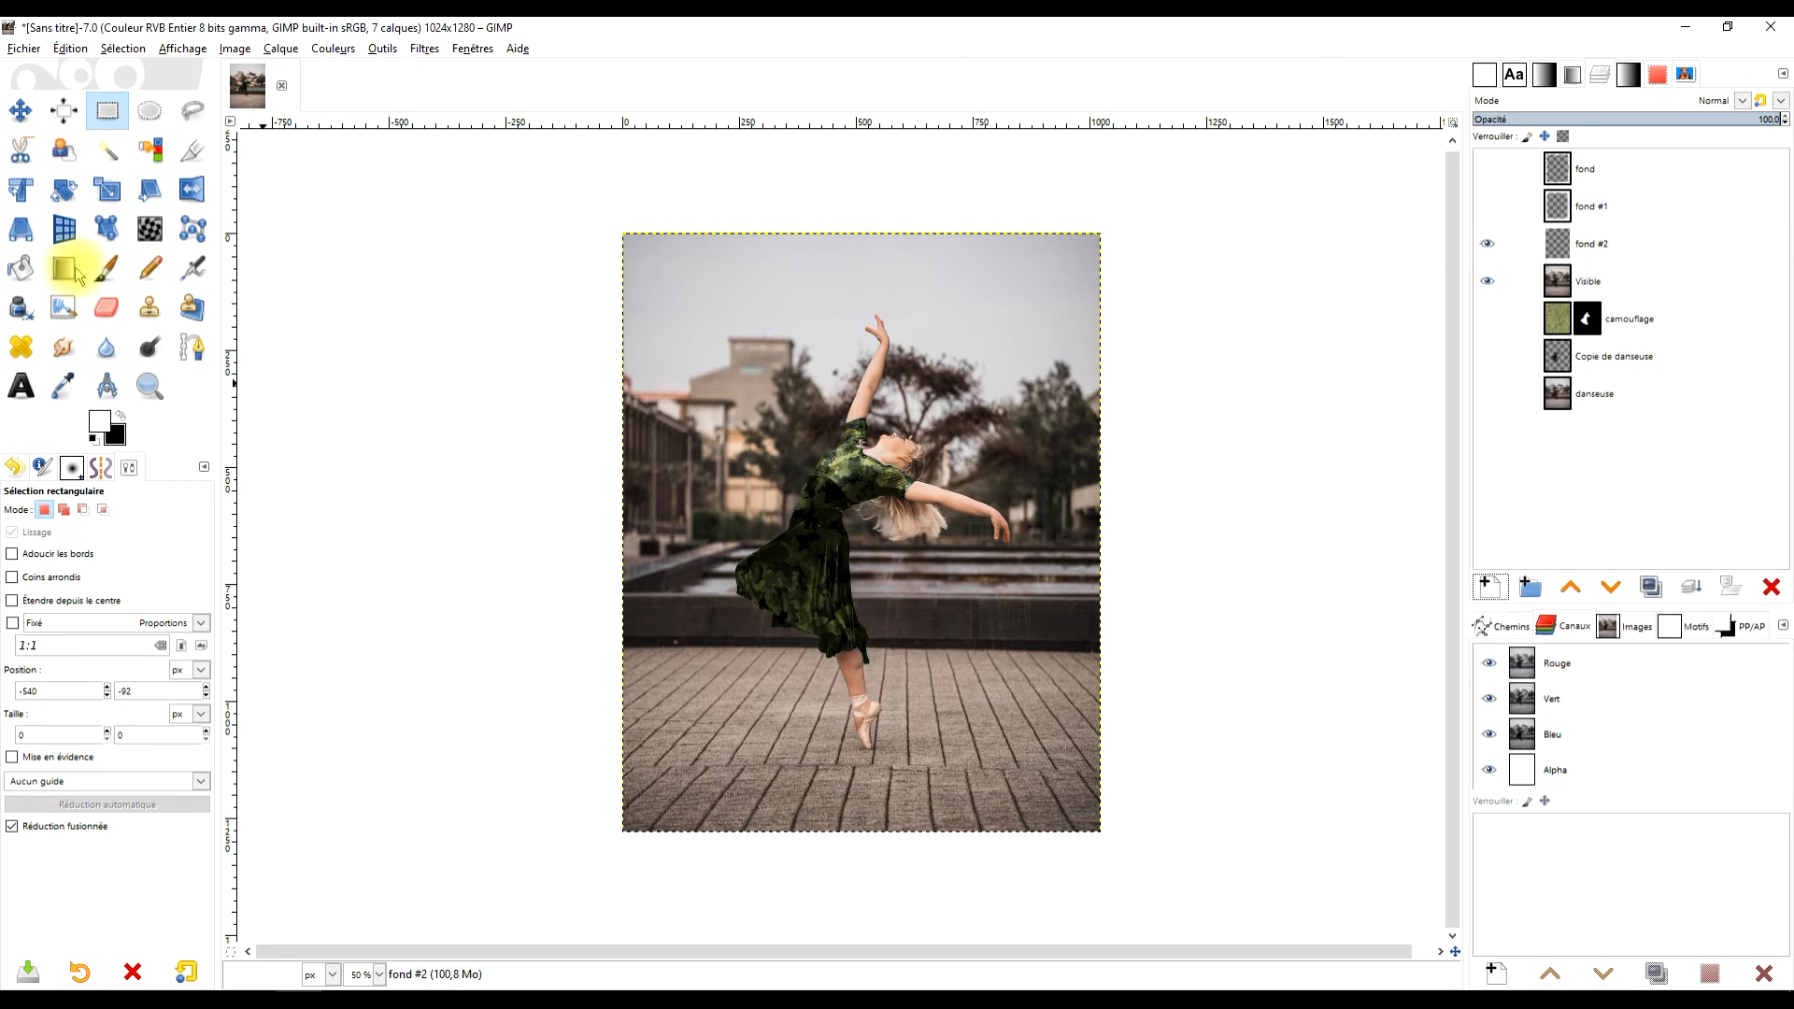
Select a rectangle about 832 × 1088 px around the dancer, at about 84, 78, and turn on the quick mask.
{"action": "left_click", "coordinate": [104, 119]}
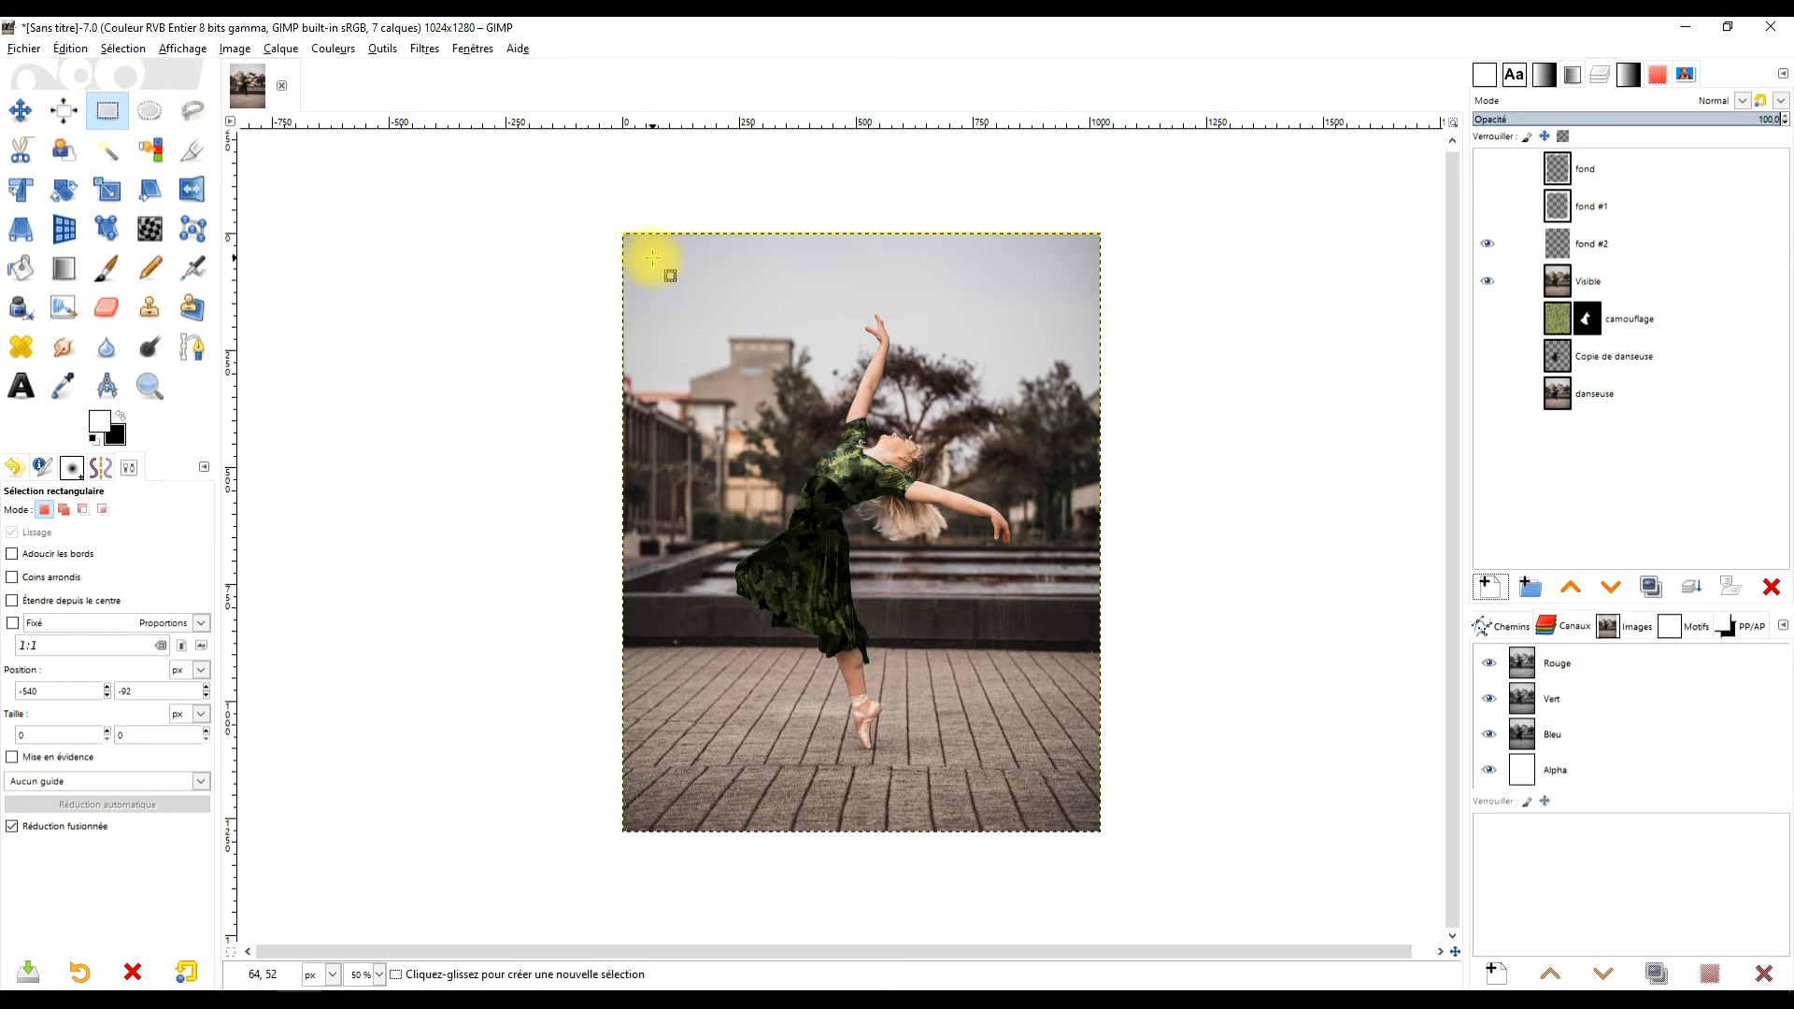
{"action": "left_click_drag", "start_coordinate": [662, 270], "coordinate": [1049, 779]}
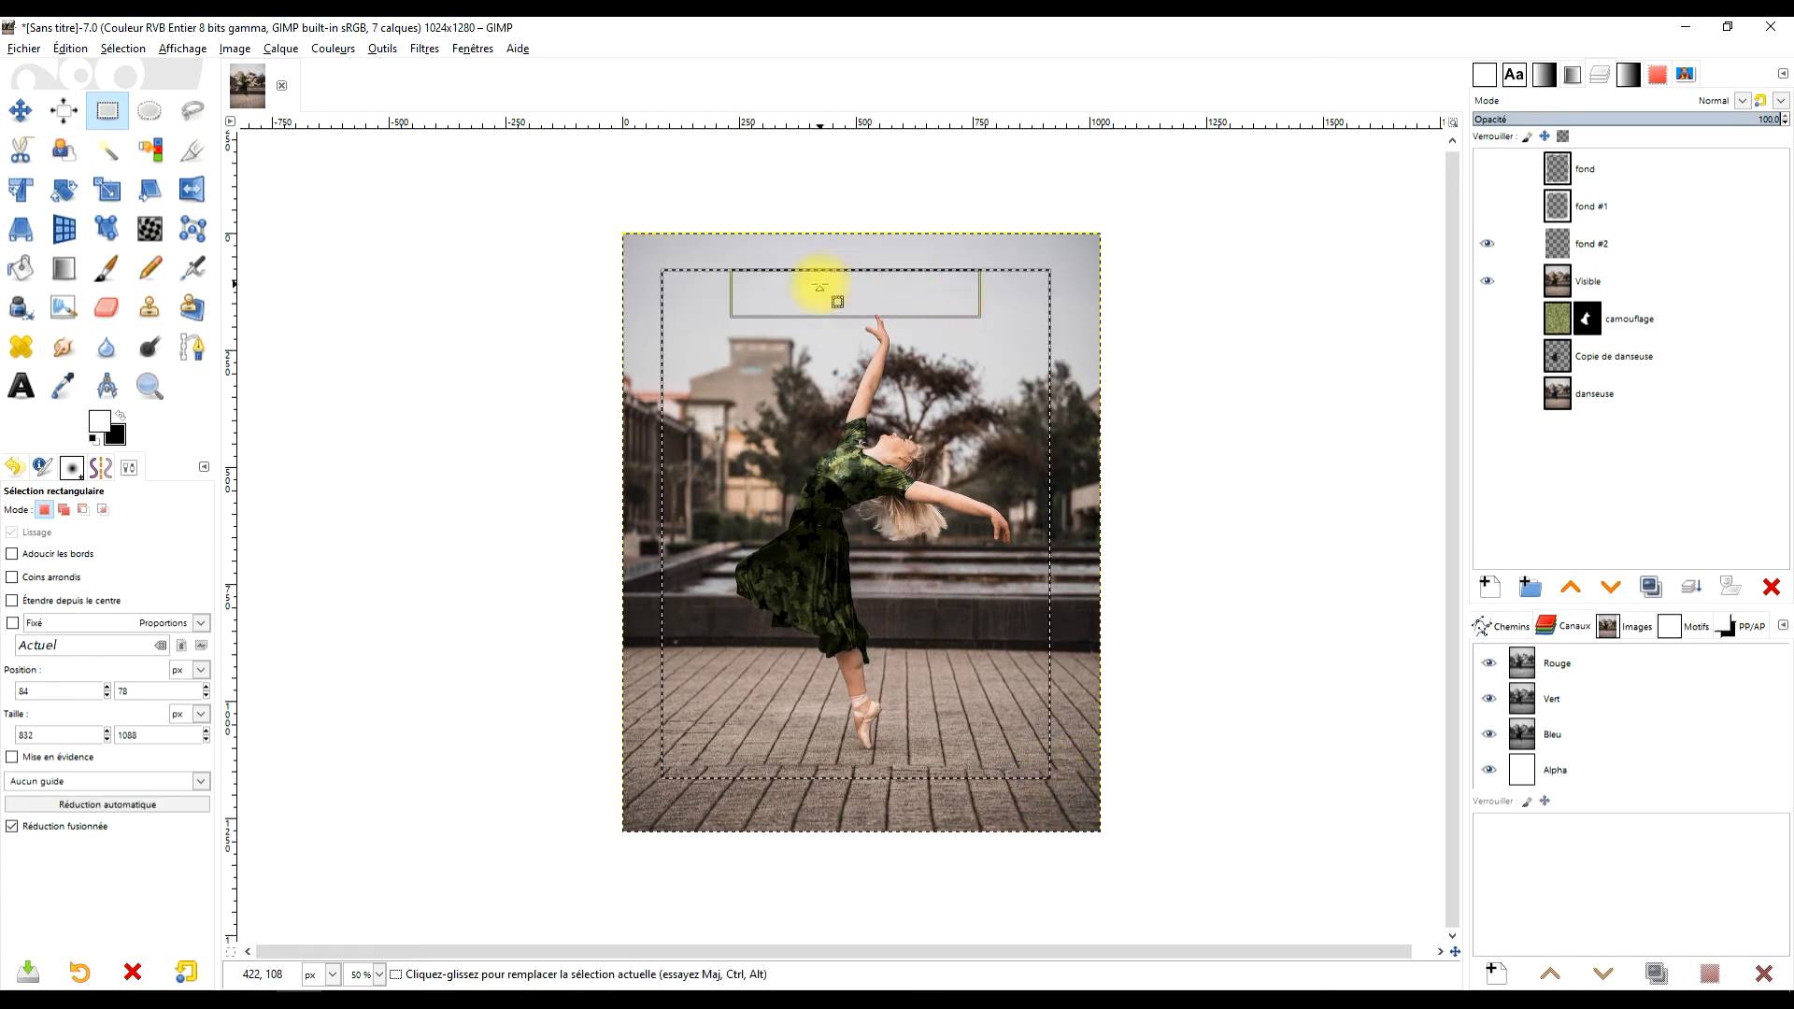
{"action": "left_click", "coordinate": [230, 953]}
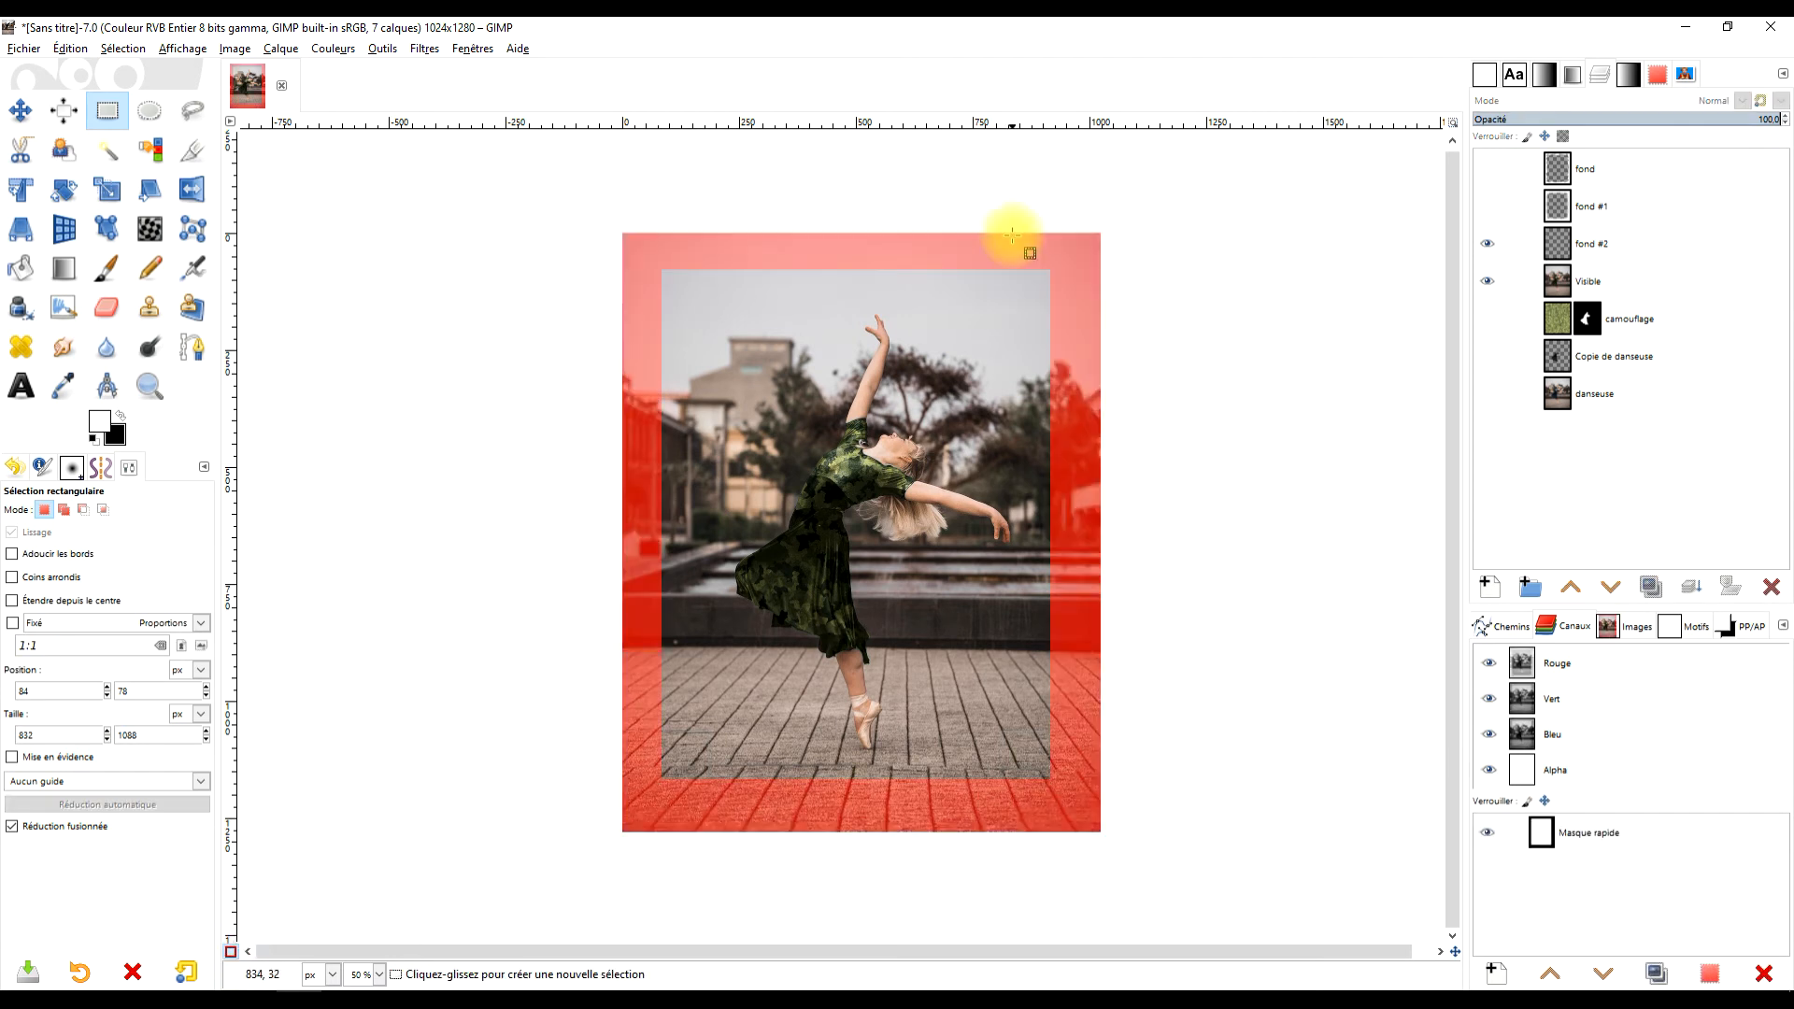
Soften the edges of the rectangular quick mask with a Gaussian blur.
{"action": "left_click", "coordinate": [426, 50]}
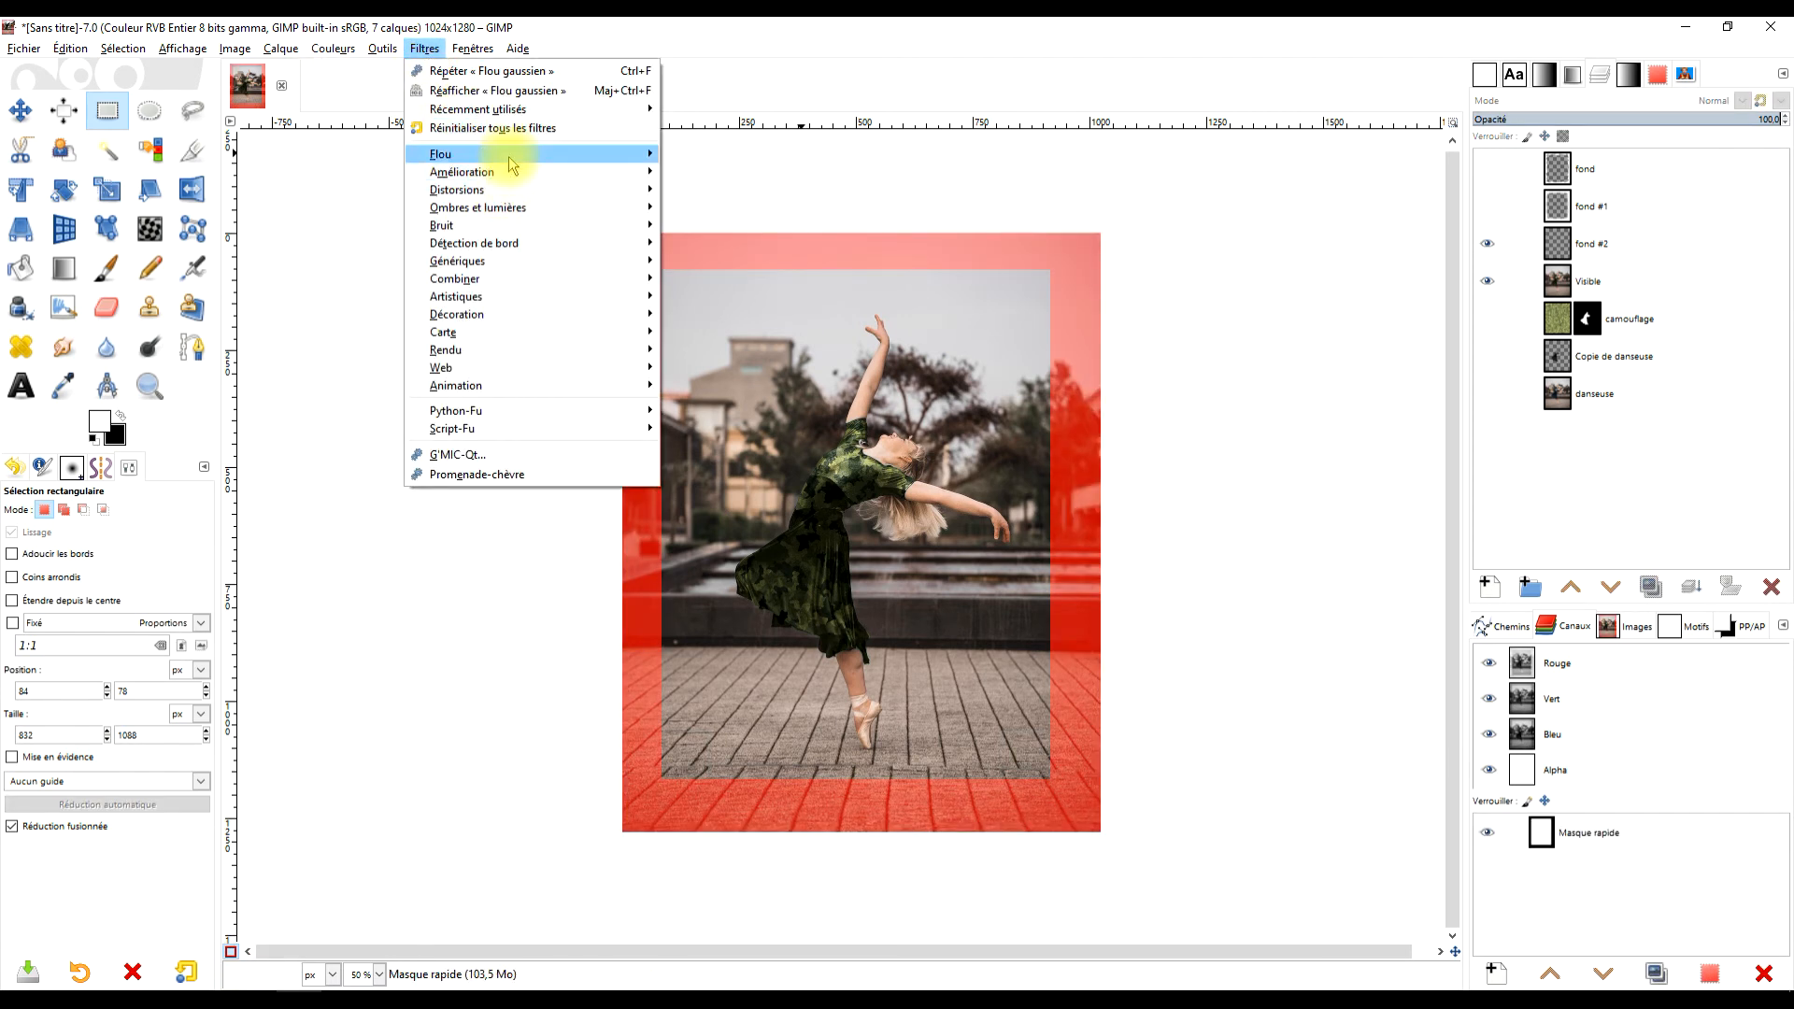
{"action": "mouse_move", "coordinate": [449, 155]}
{"action": "left_click", "coordinate": [764, 175]}
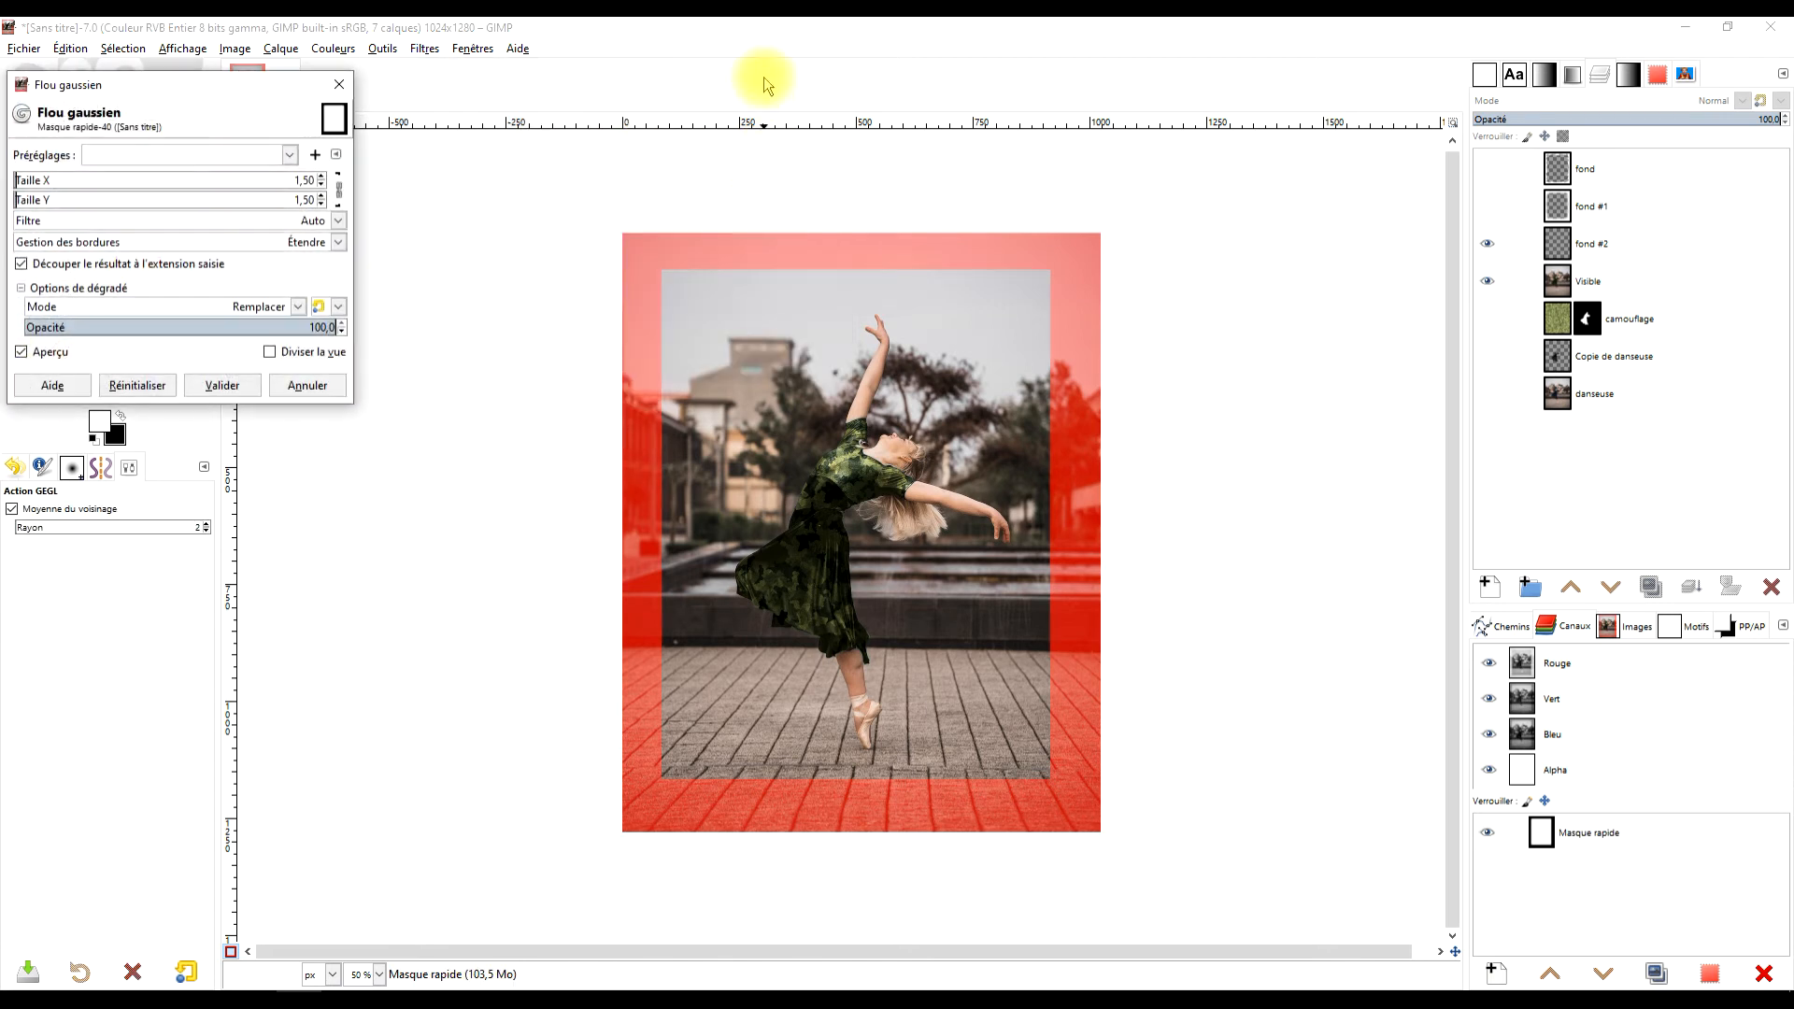
{"action": "left_click", "coordinate": [221, 384]}
Start the Pixelize filter on the blurred quick mask, with square blocks and both X and Y size ratios at about 0.985.
{"action": "left_click", "coordinate": [424, 47]}
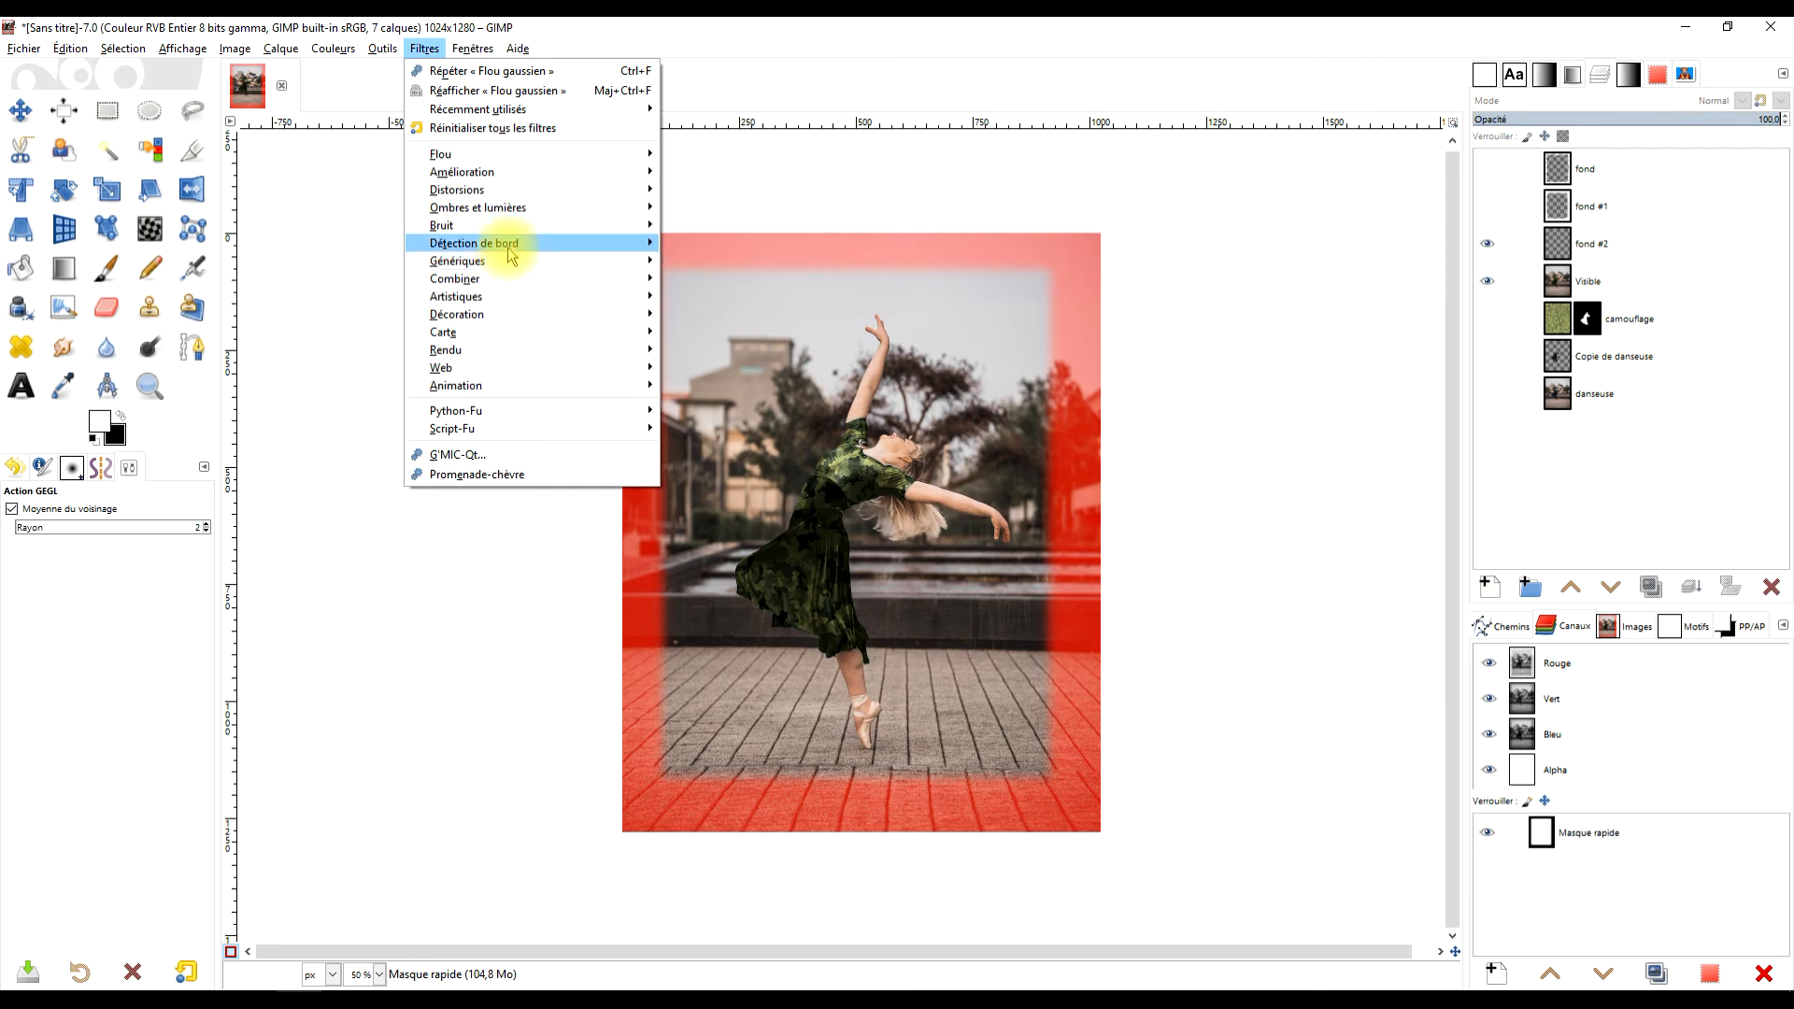
{"action": "mouse_move", "coordinate": [520, 155]}
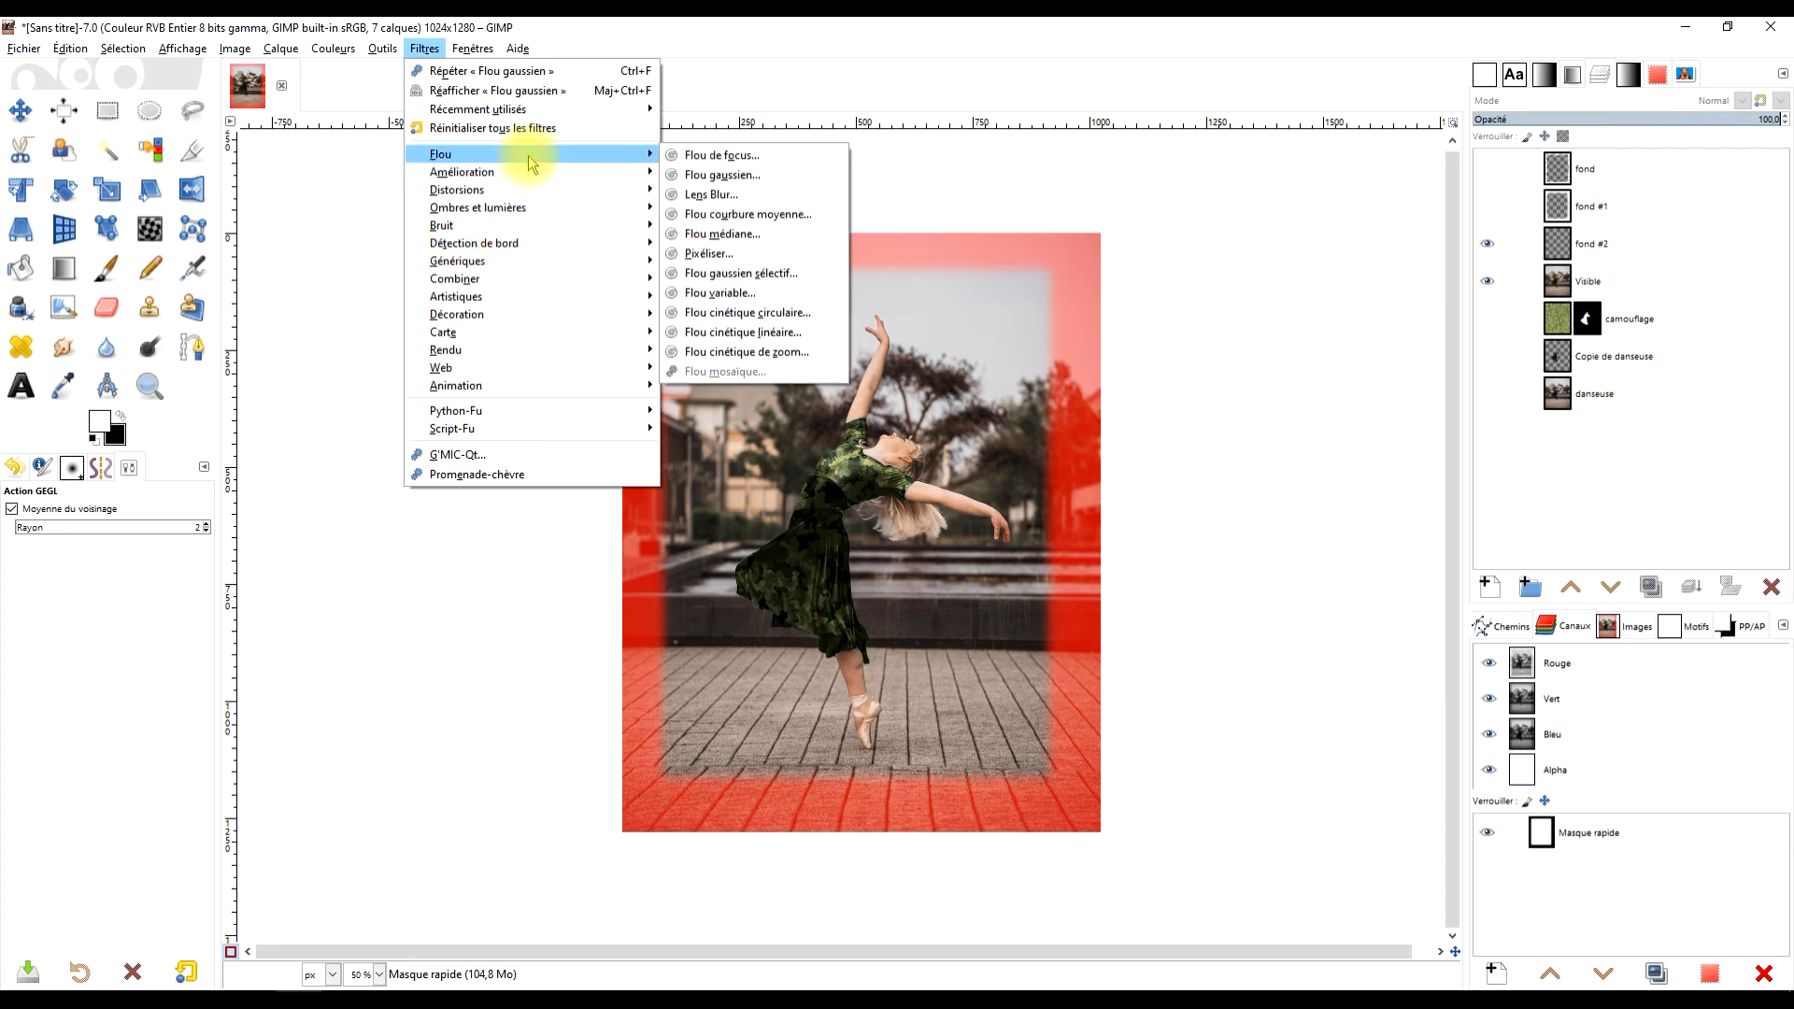
{"action": "left_click", "coordinate": [724, 254]}
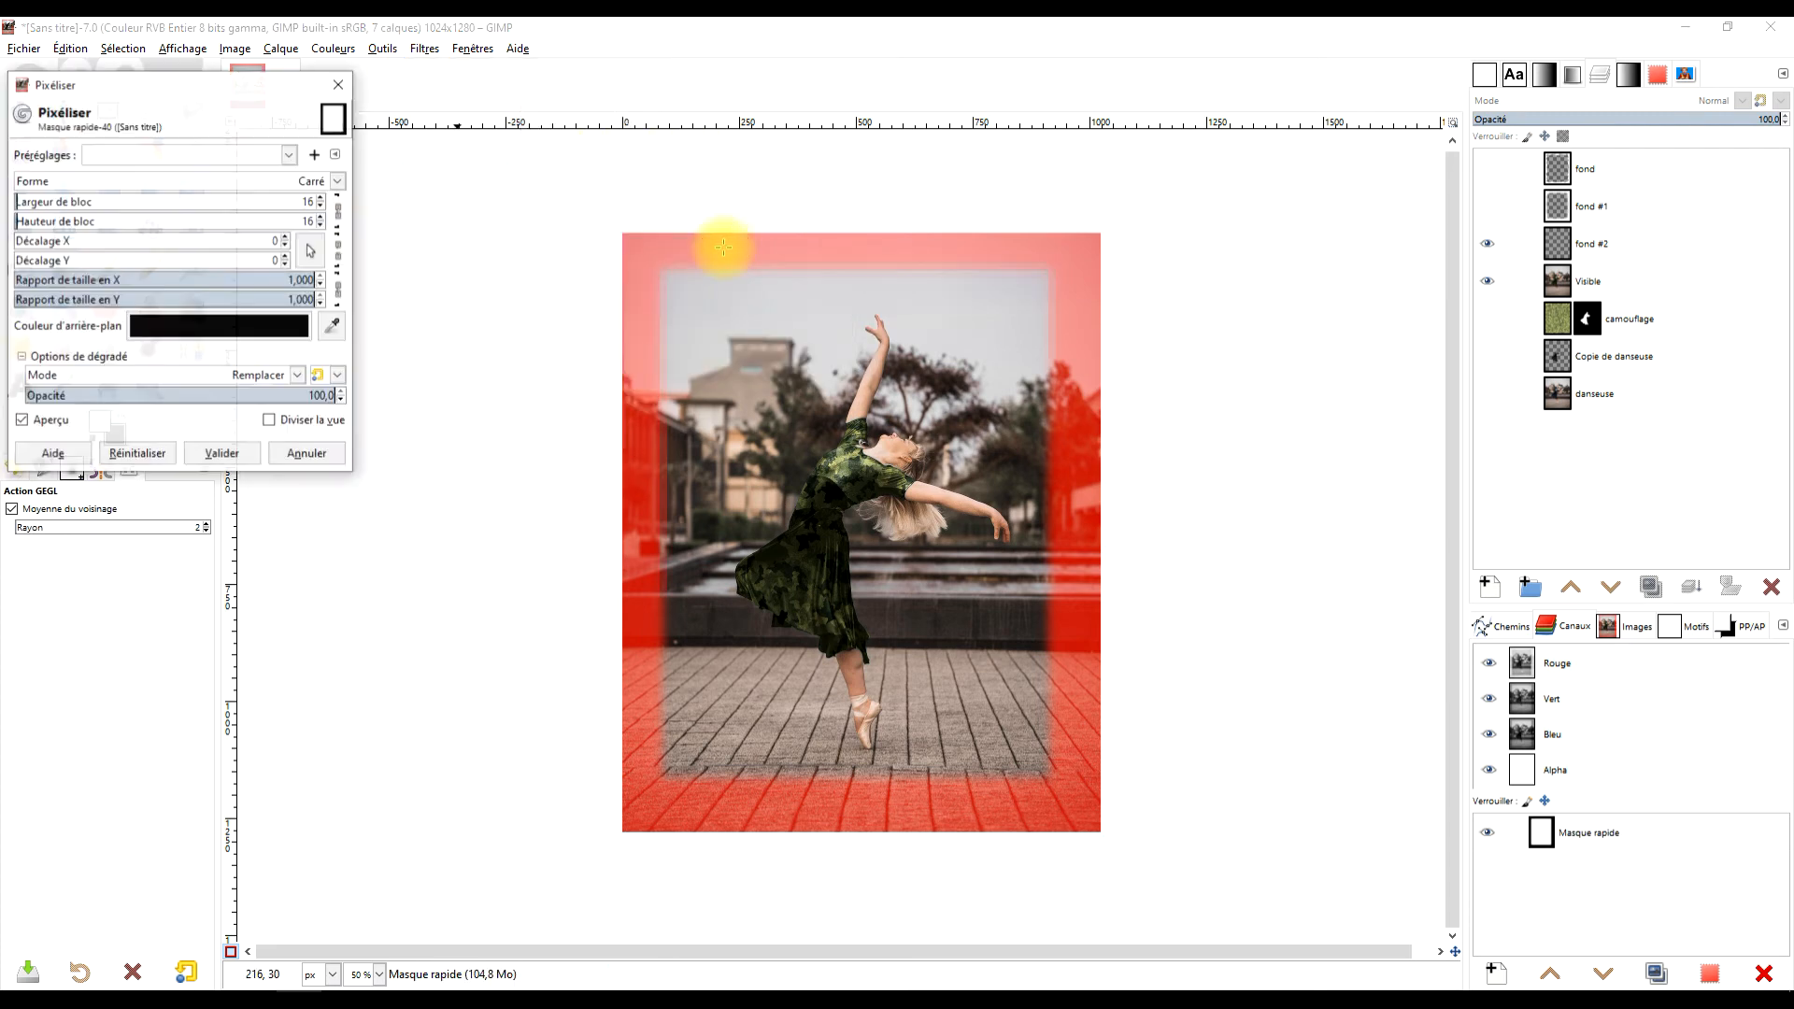
{"action": "left_click", "coordinate": [111, 276]}
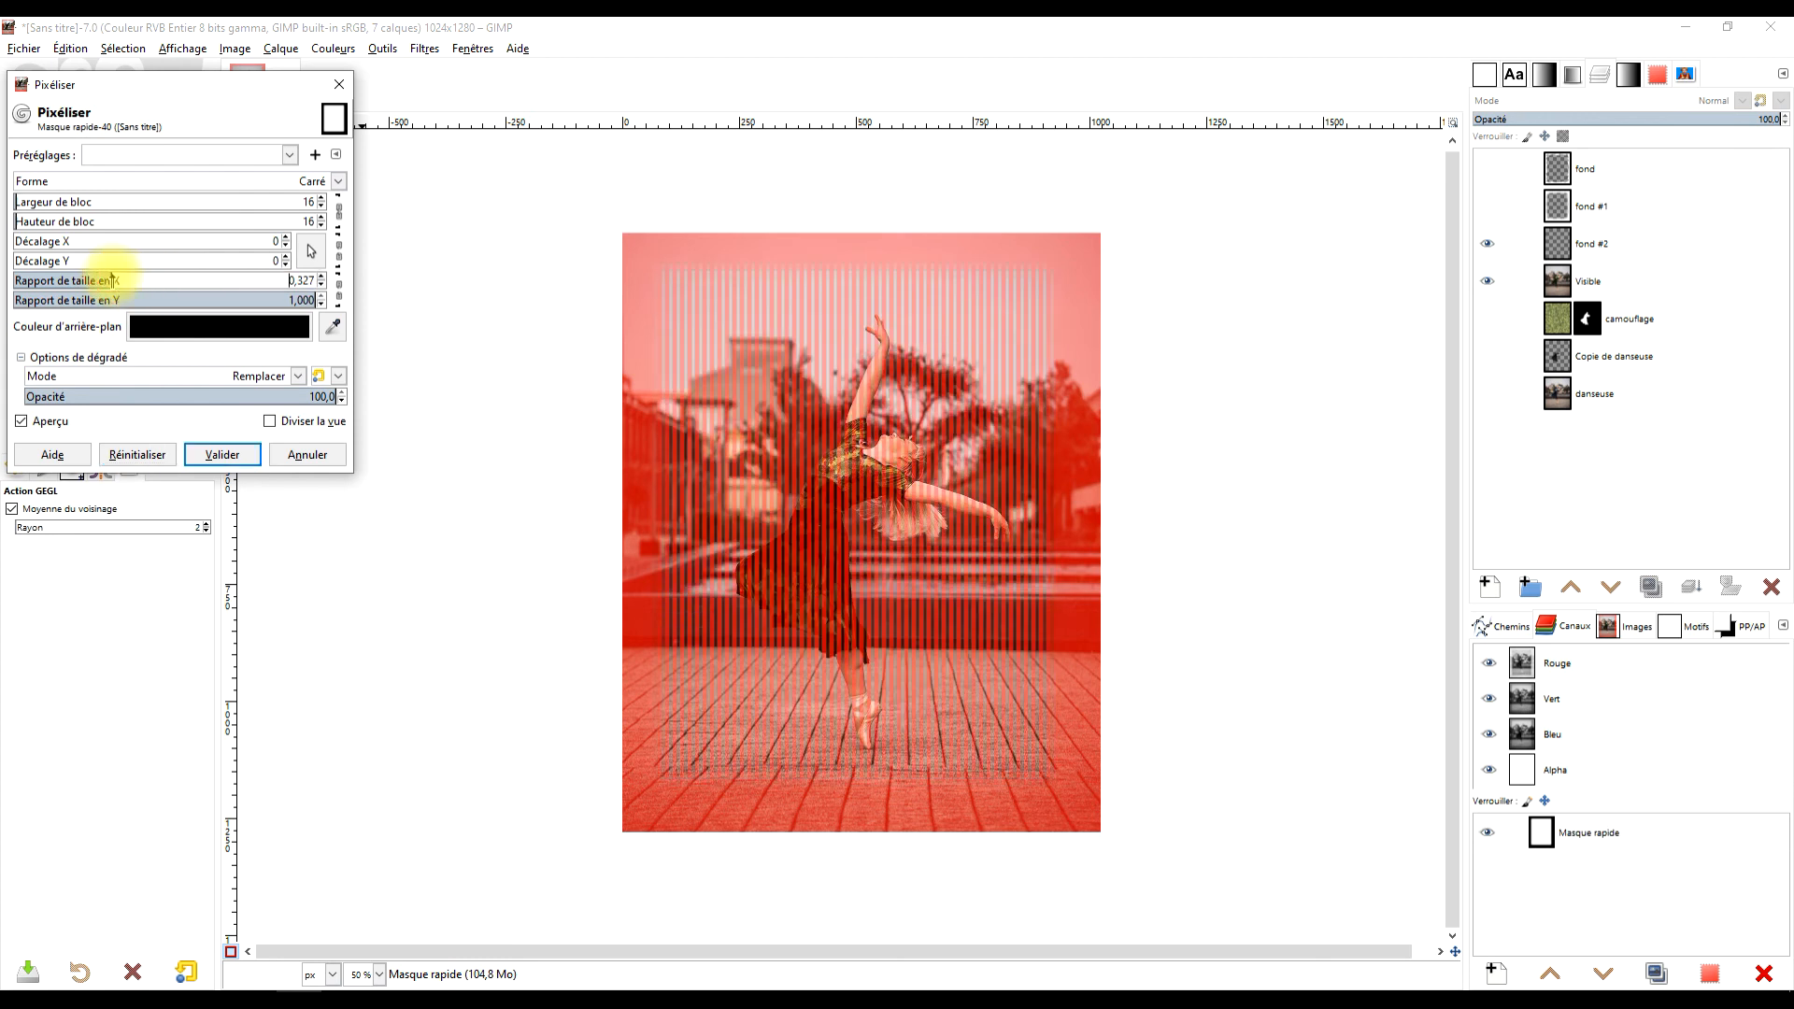
{"action": "left_click", "coordinate": [75, 298]}
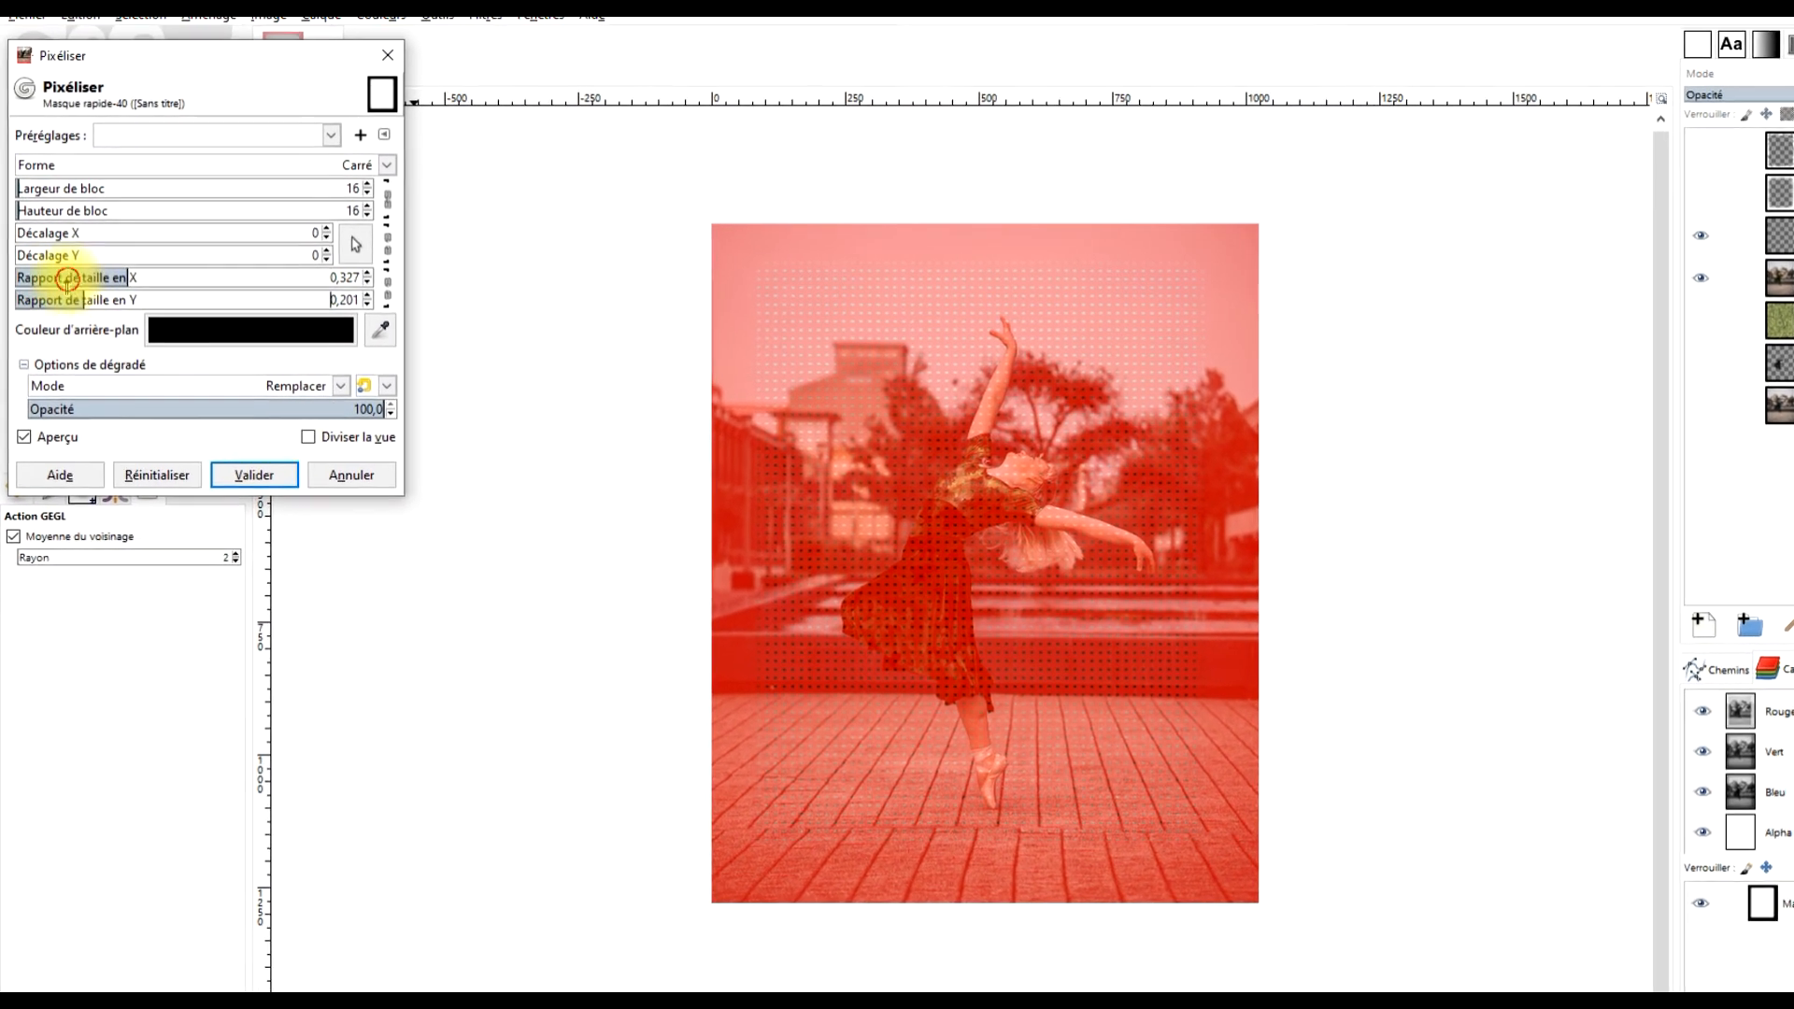
{"action": "left_click", "coordinate": [257, 282]}
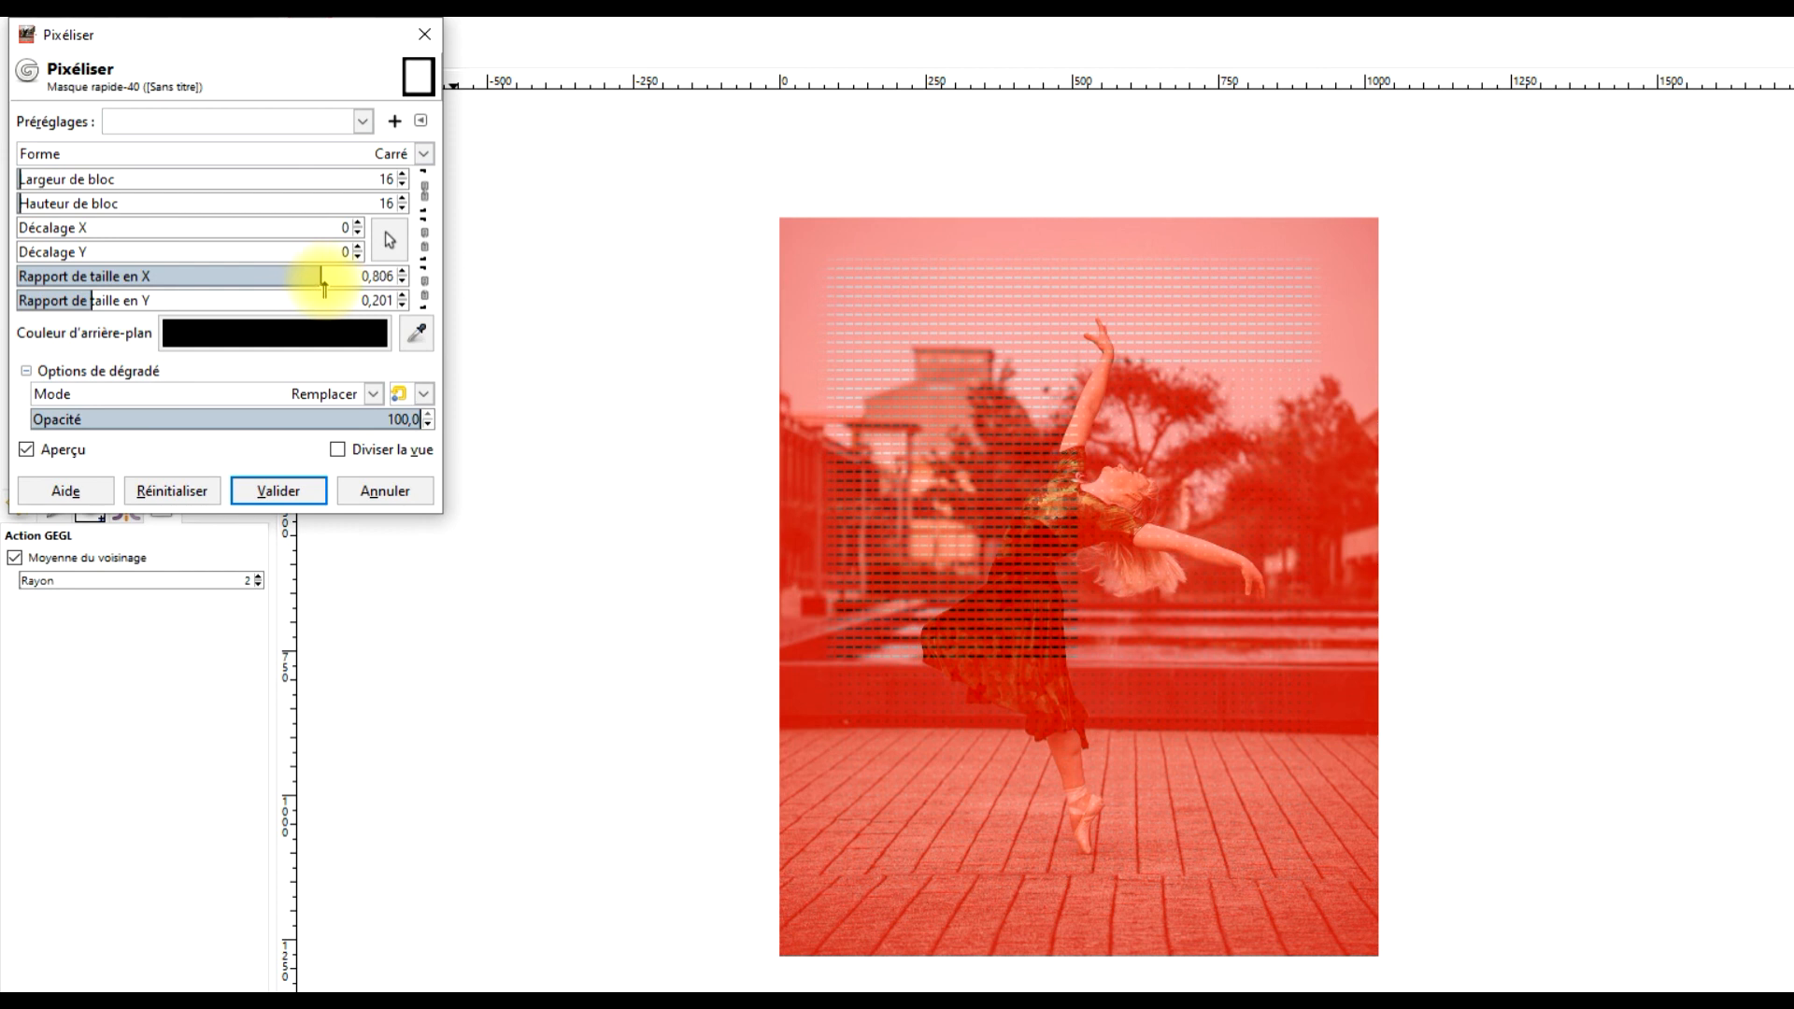
{"action": "left_click", "coordinate": [334, 276]}
{"action": "left_click", "coordinate": [341, 295]}
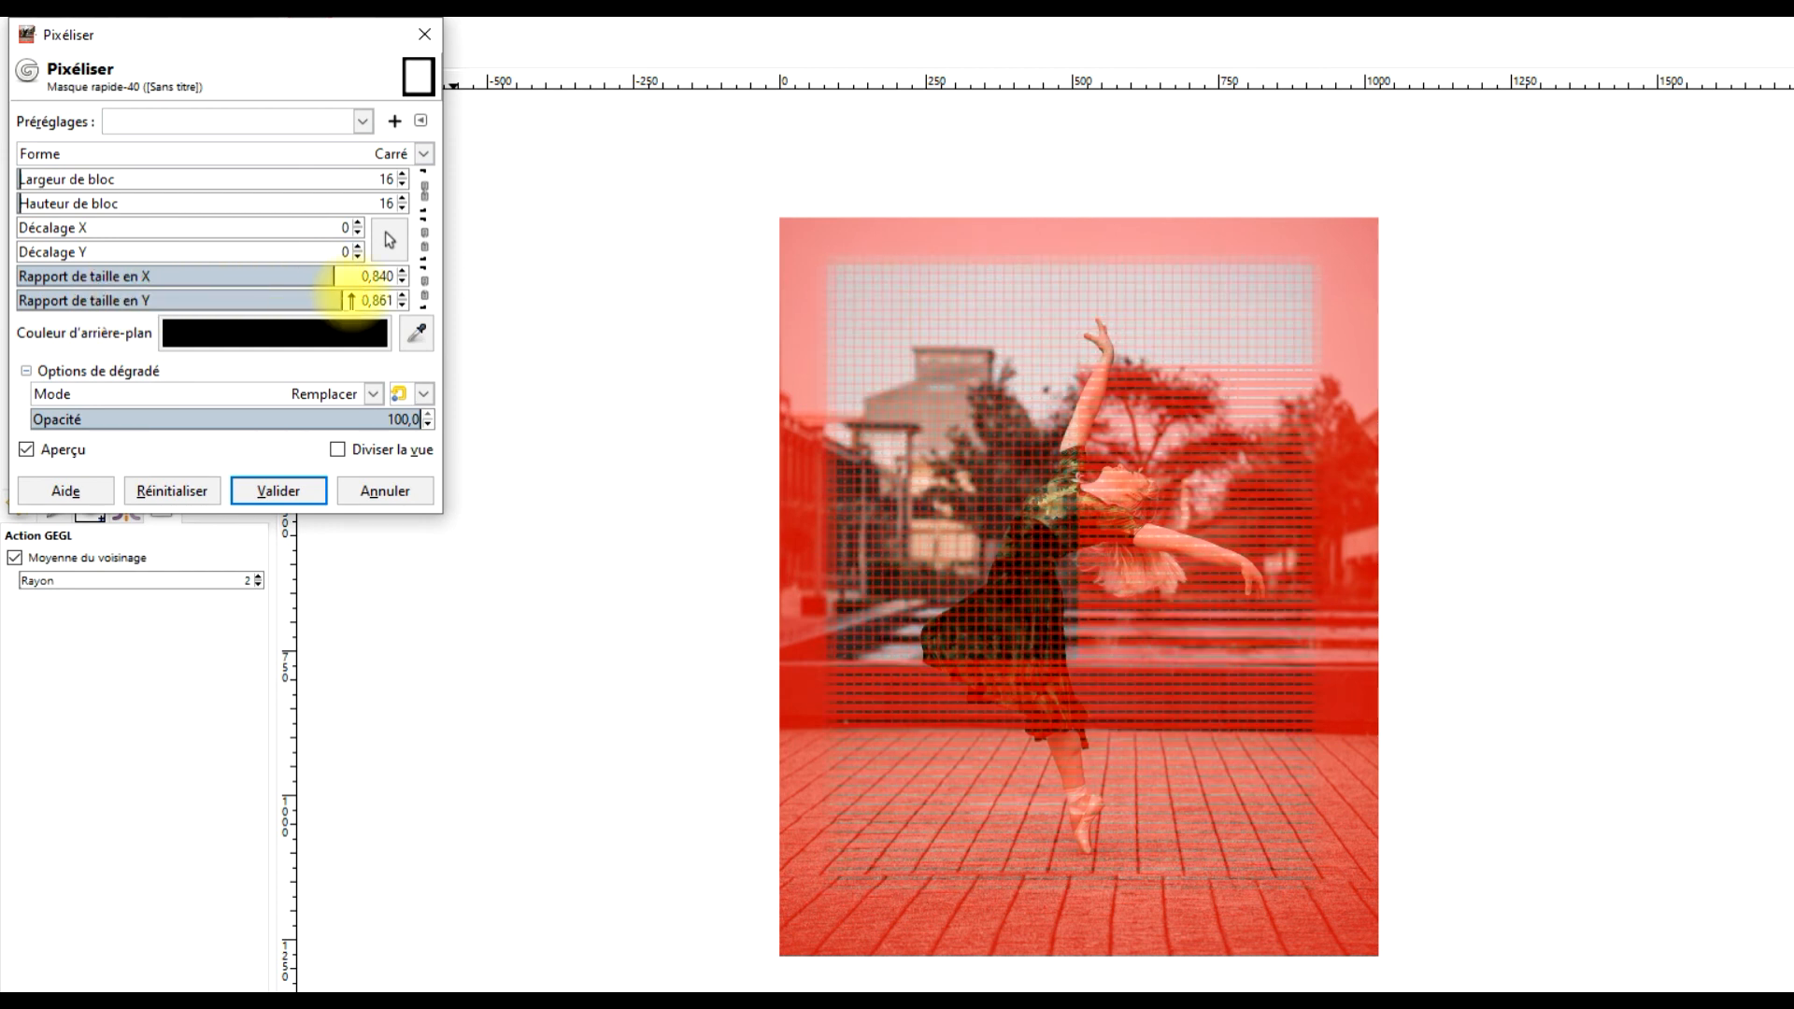
{"action": "left_click_drag", "start_coordinate": [350, 300], "coordinate": [358, 300]}
{"action": "left_click", "coordinate": [355, 277]}
{"action": "left_click", "coordinate": [374, 277]}
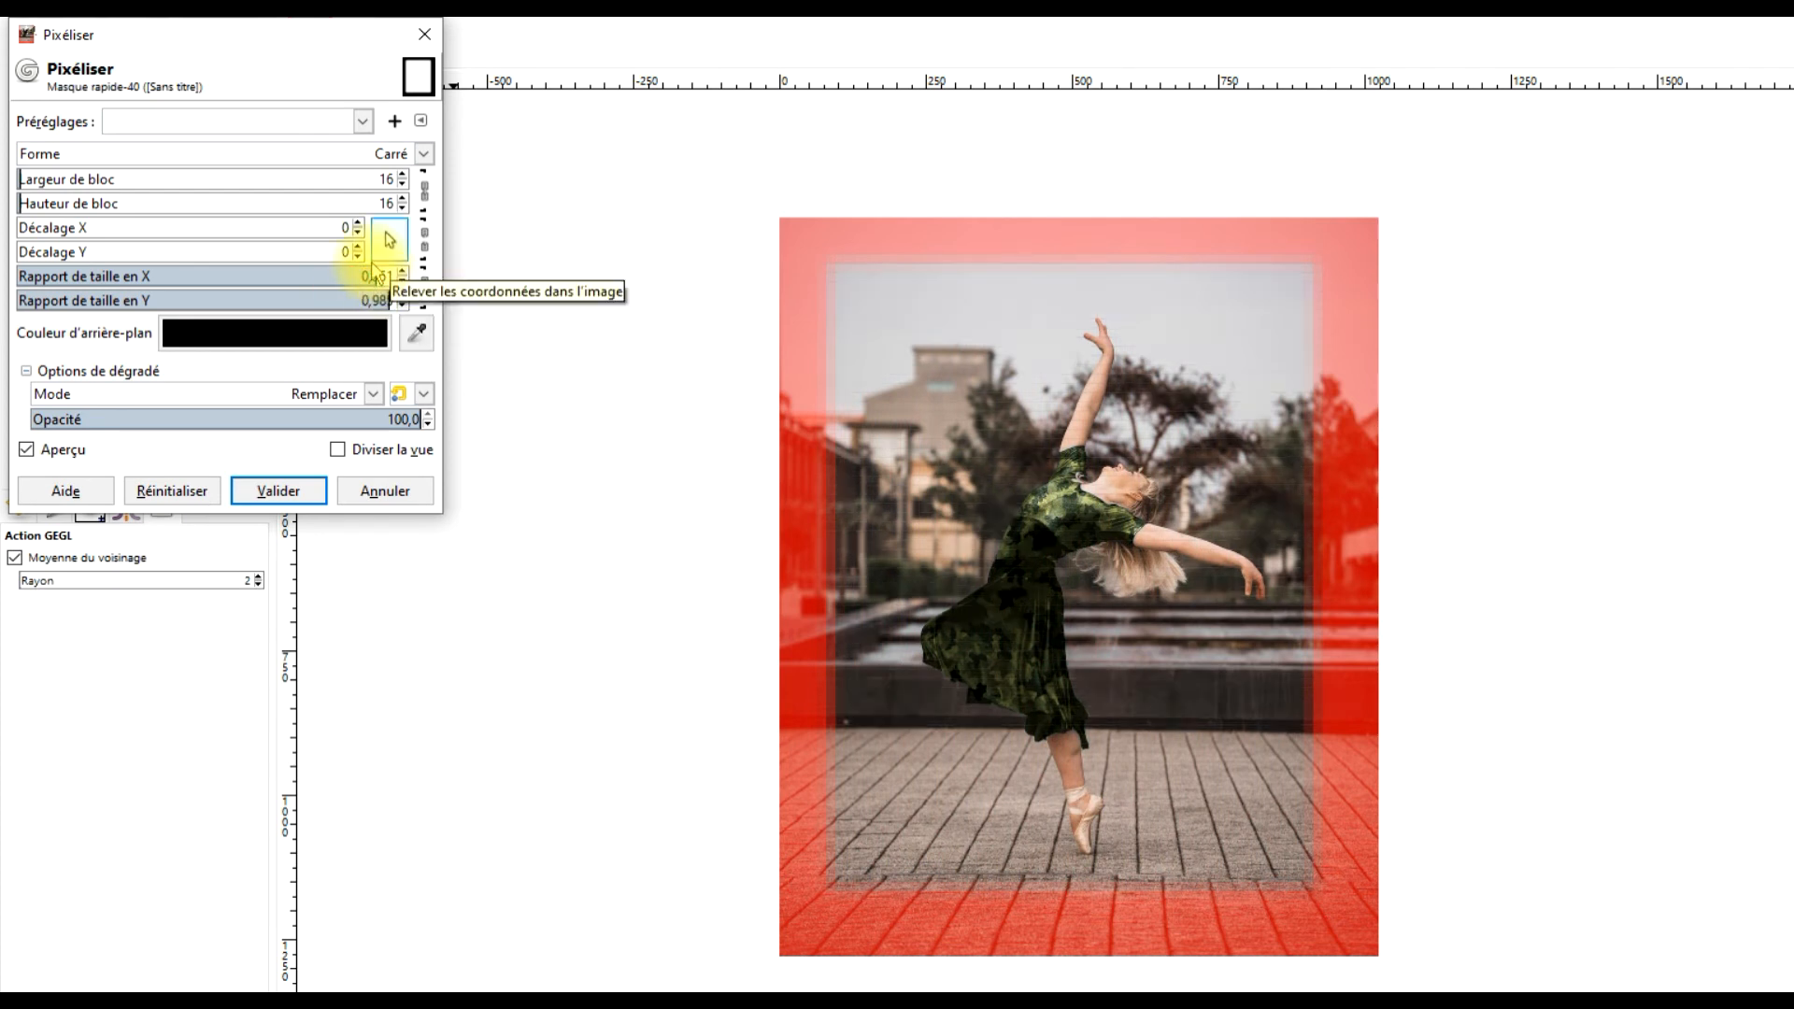
{"action": "left_click", "coordinate": [384, 277]}
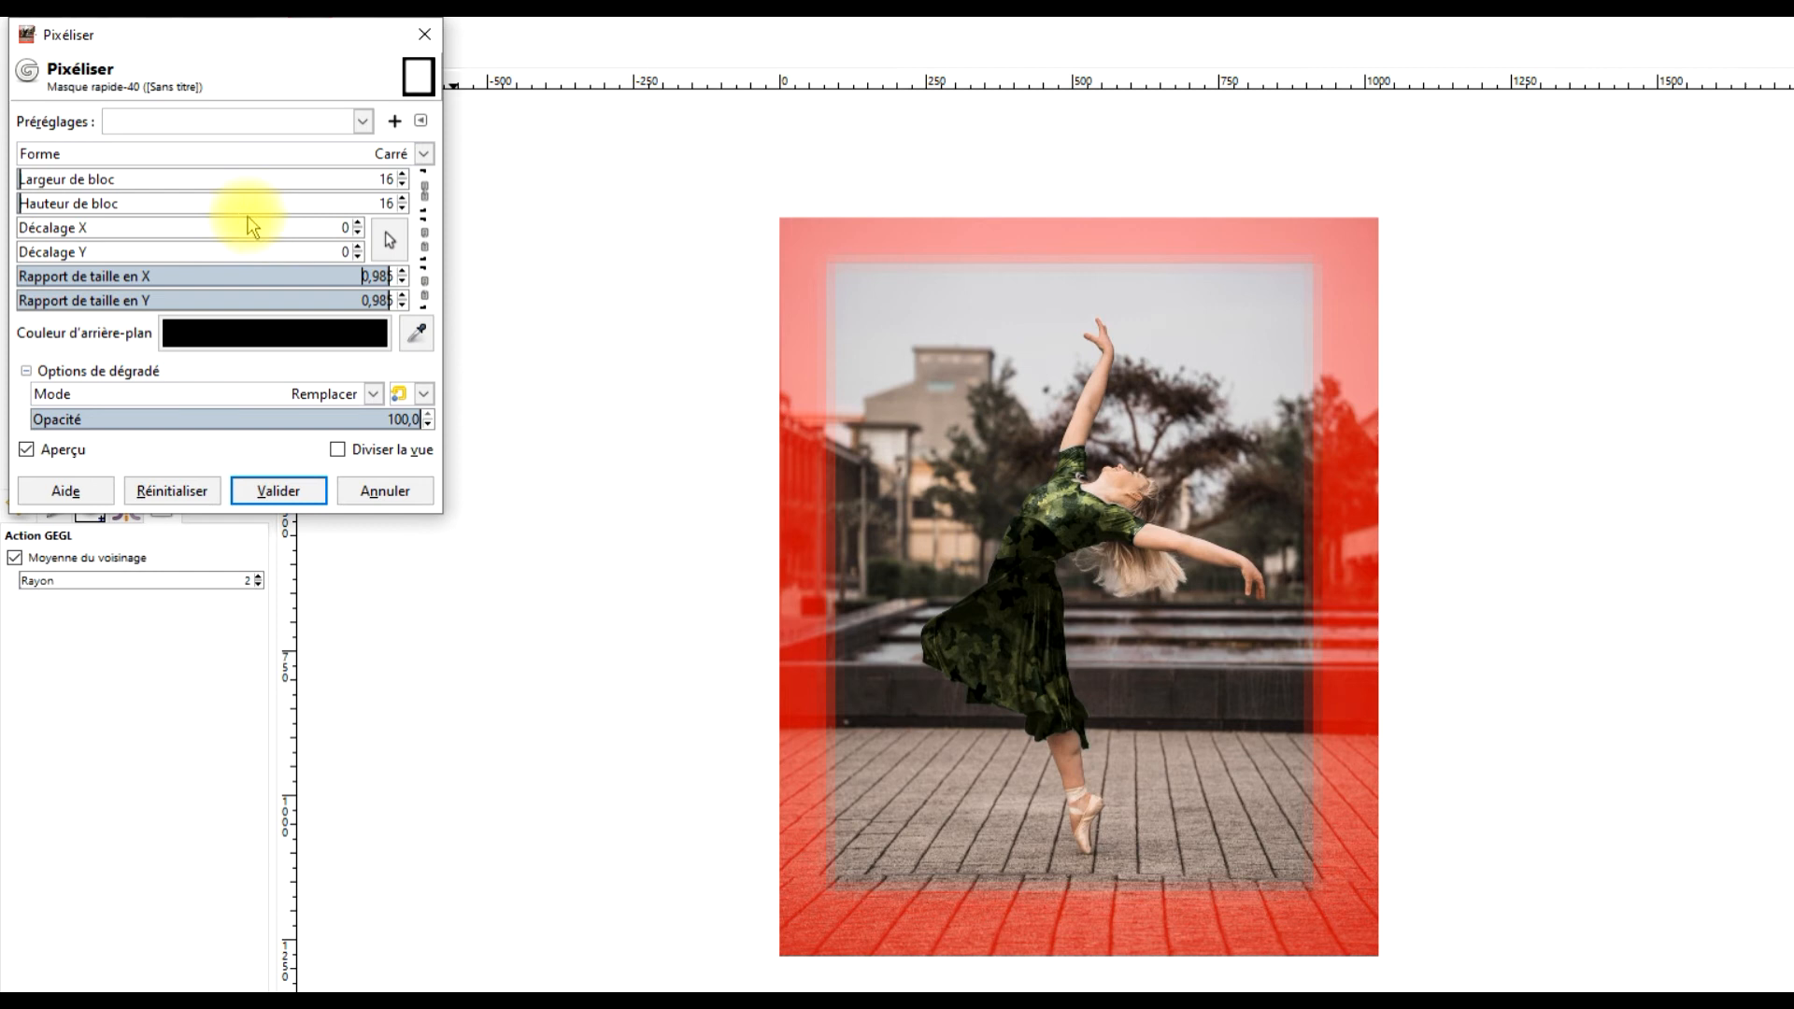
Set the Pixelize block width and height to 29 px and apply the filter to the quick mask.
{"action": "left_click", "coordinate": [67, 179]}
{"action": "left_click_drag", "start_coordinate": [67, 180], "coordinate": [26, 177]}
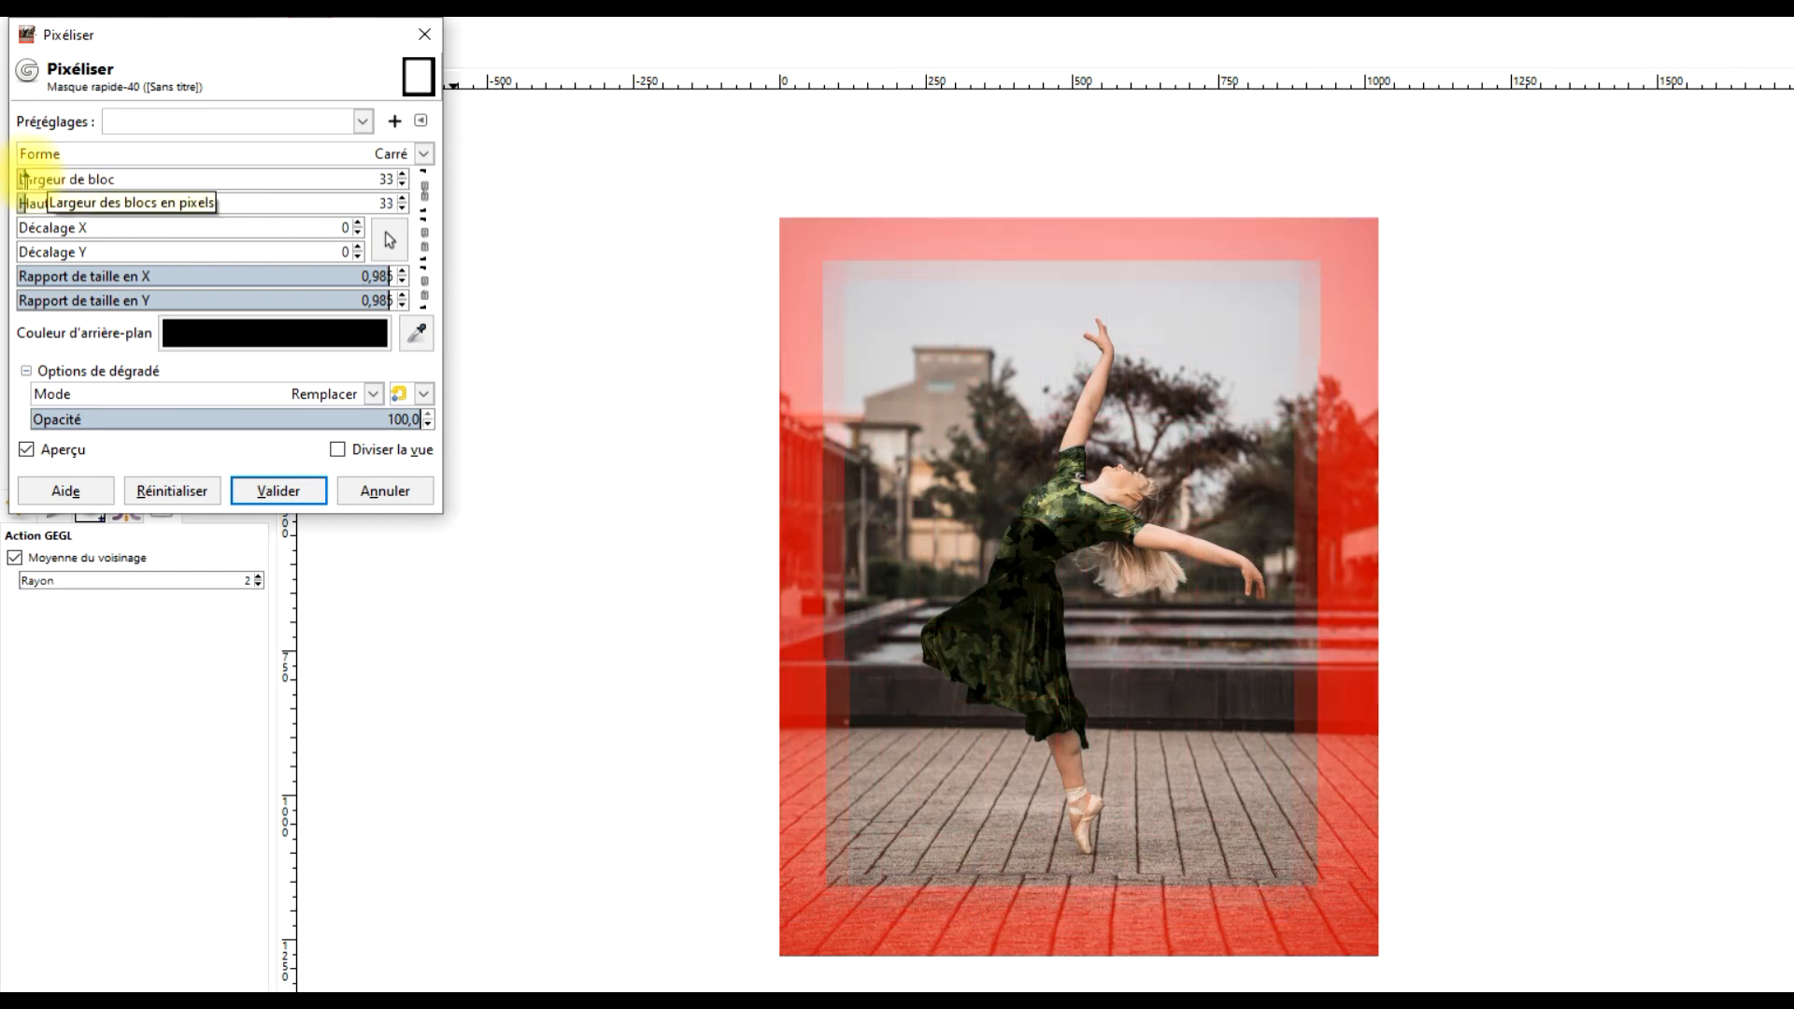
{"action": "left_click_drag", "start_coordinate": [24, 177], "coordinate": [22, 180]}
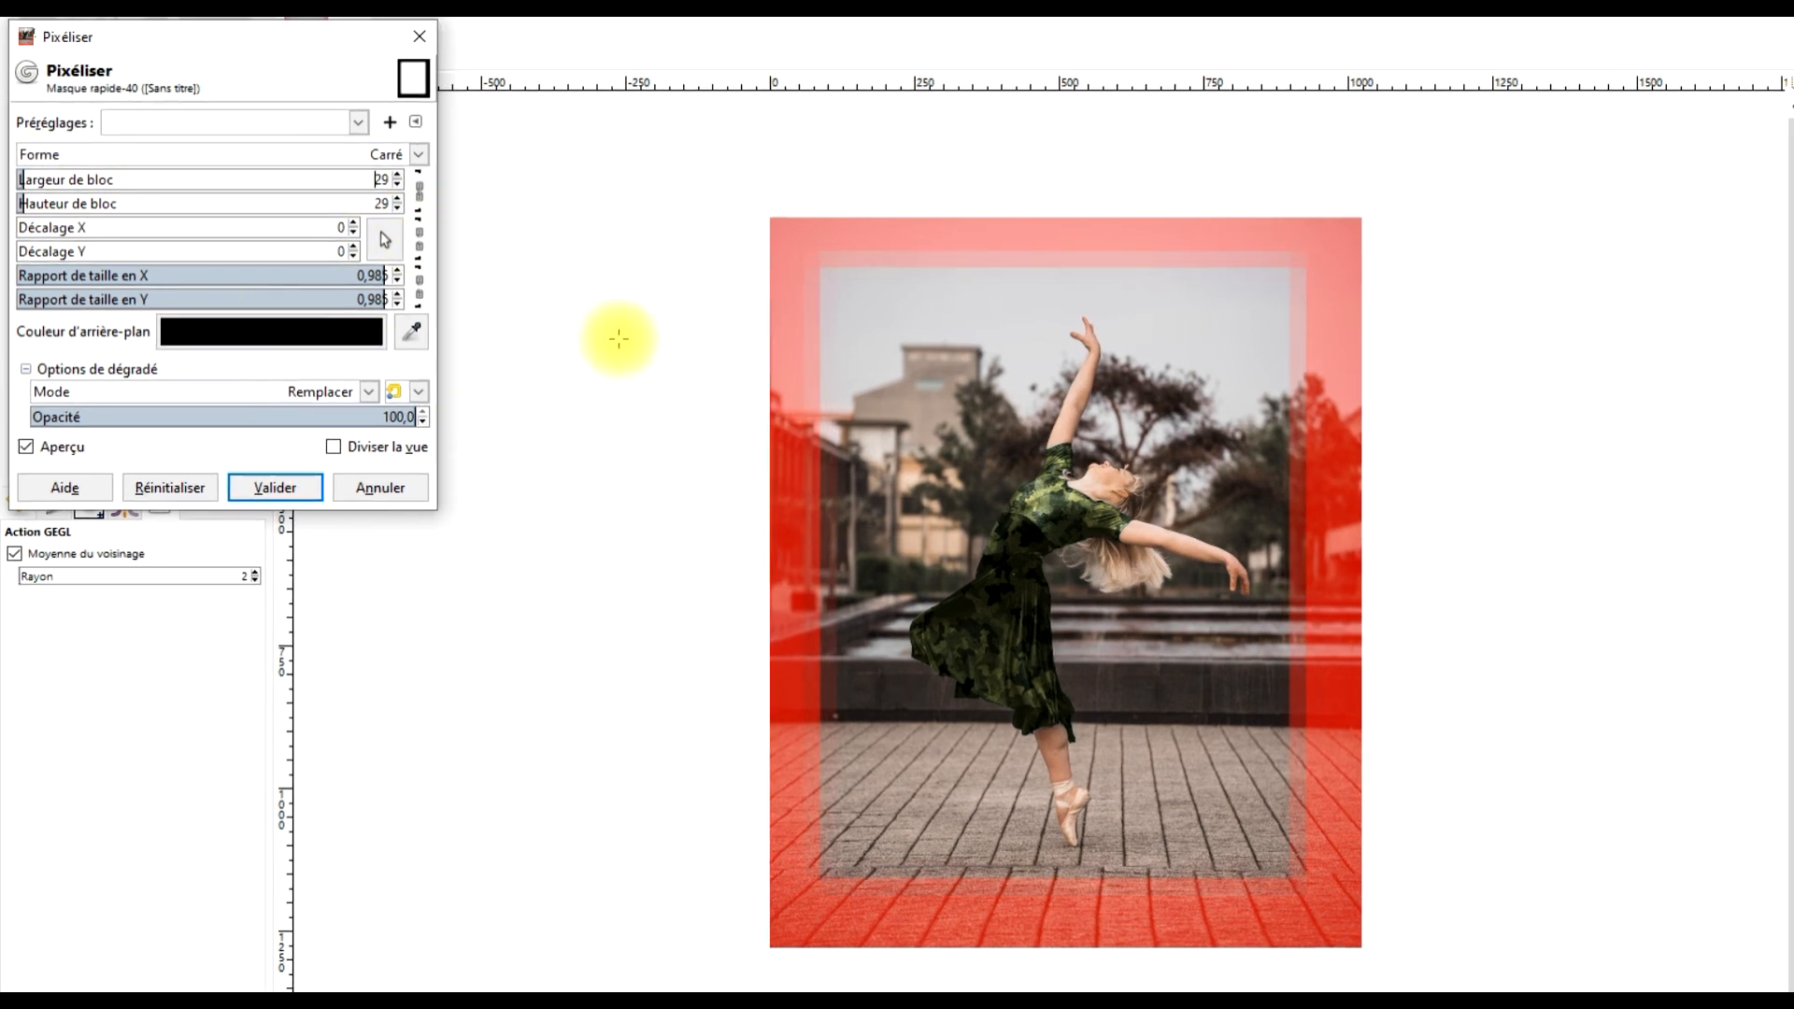
{"action": "left_click", "coordinate": [229, 465]}
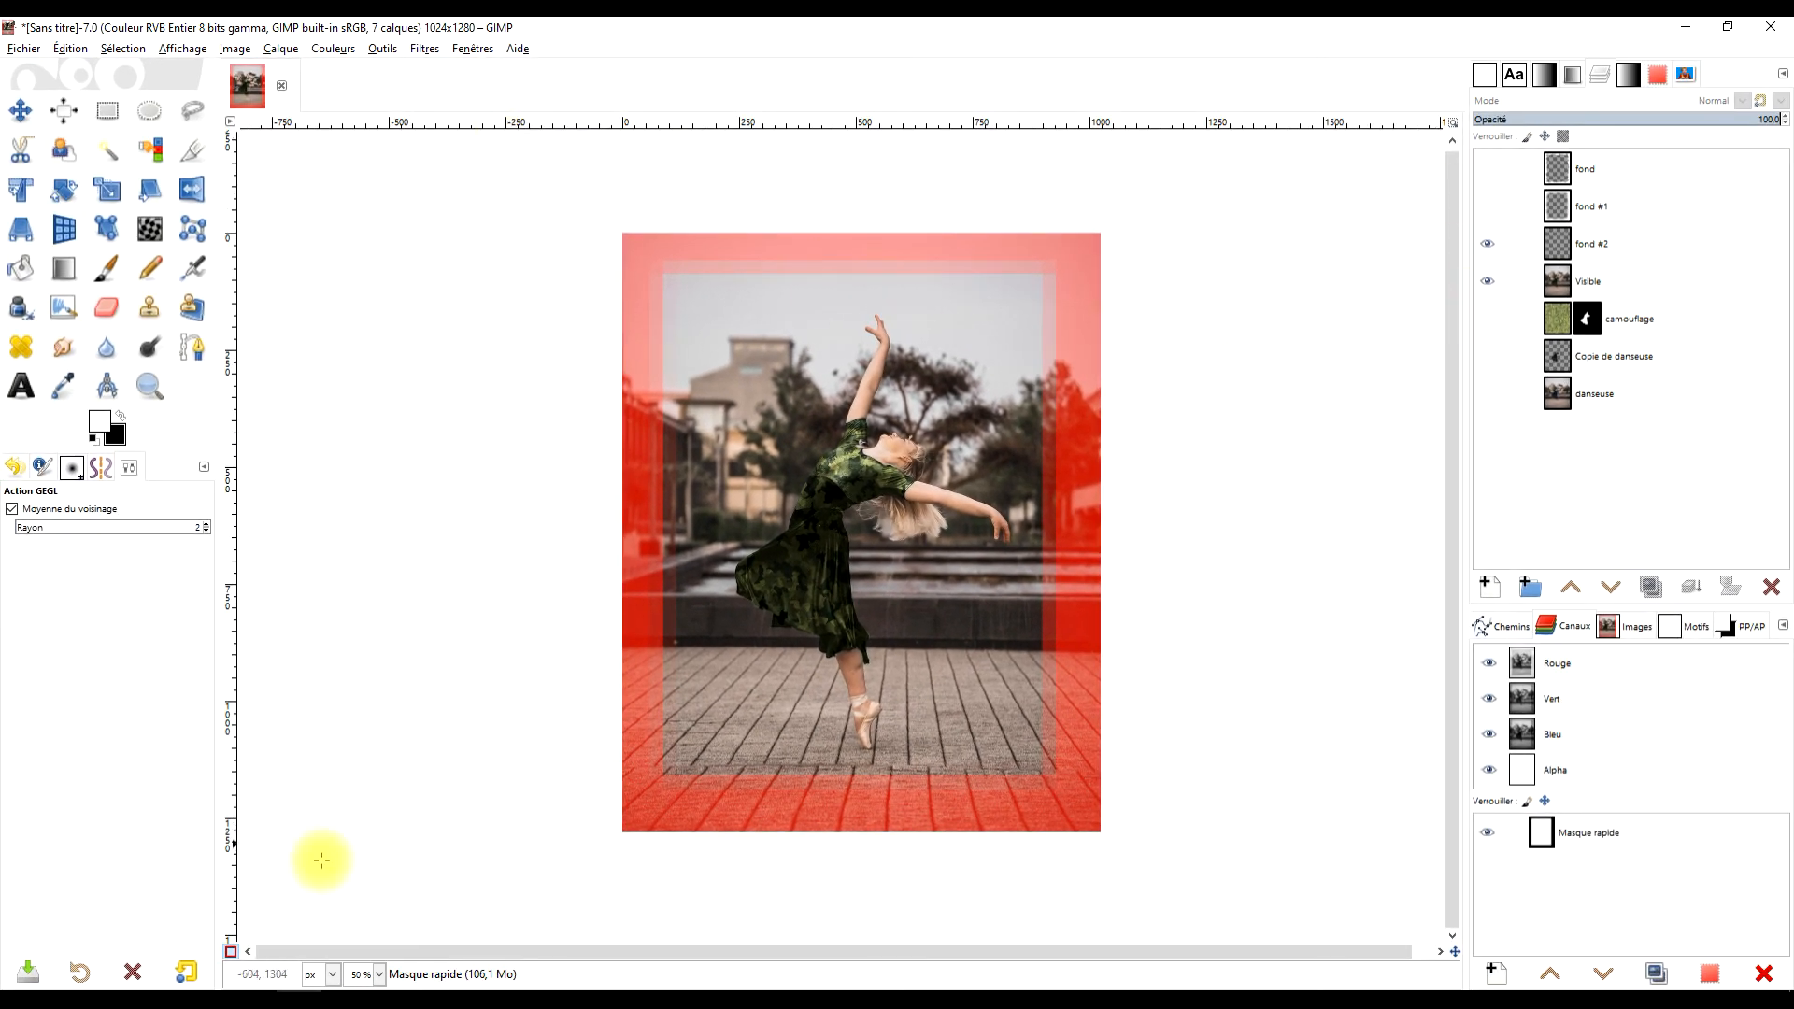
Turn off the quick mask and invert the pixelized selection to cover the border area.
{"action": "left_click", "coordinate": [231, 952]}
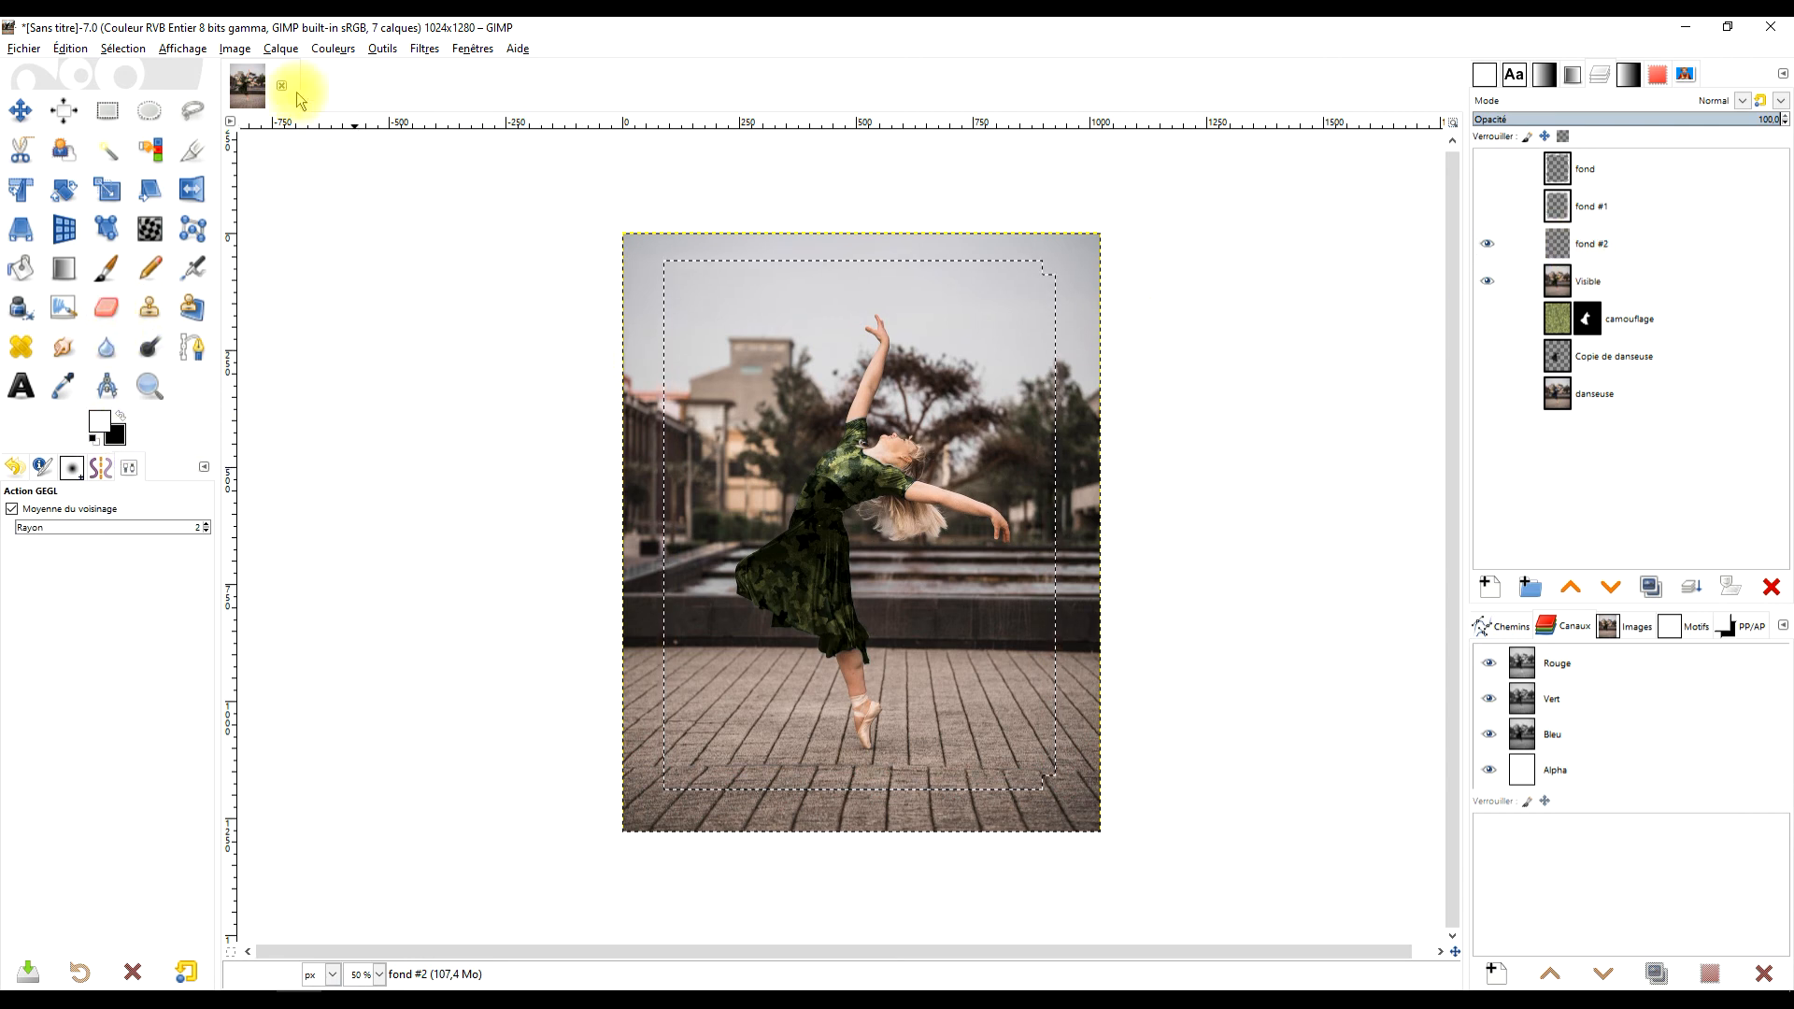
{"action": "left_click", "coordinate": [114, 51]}
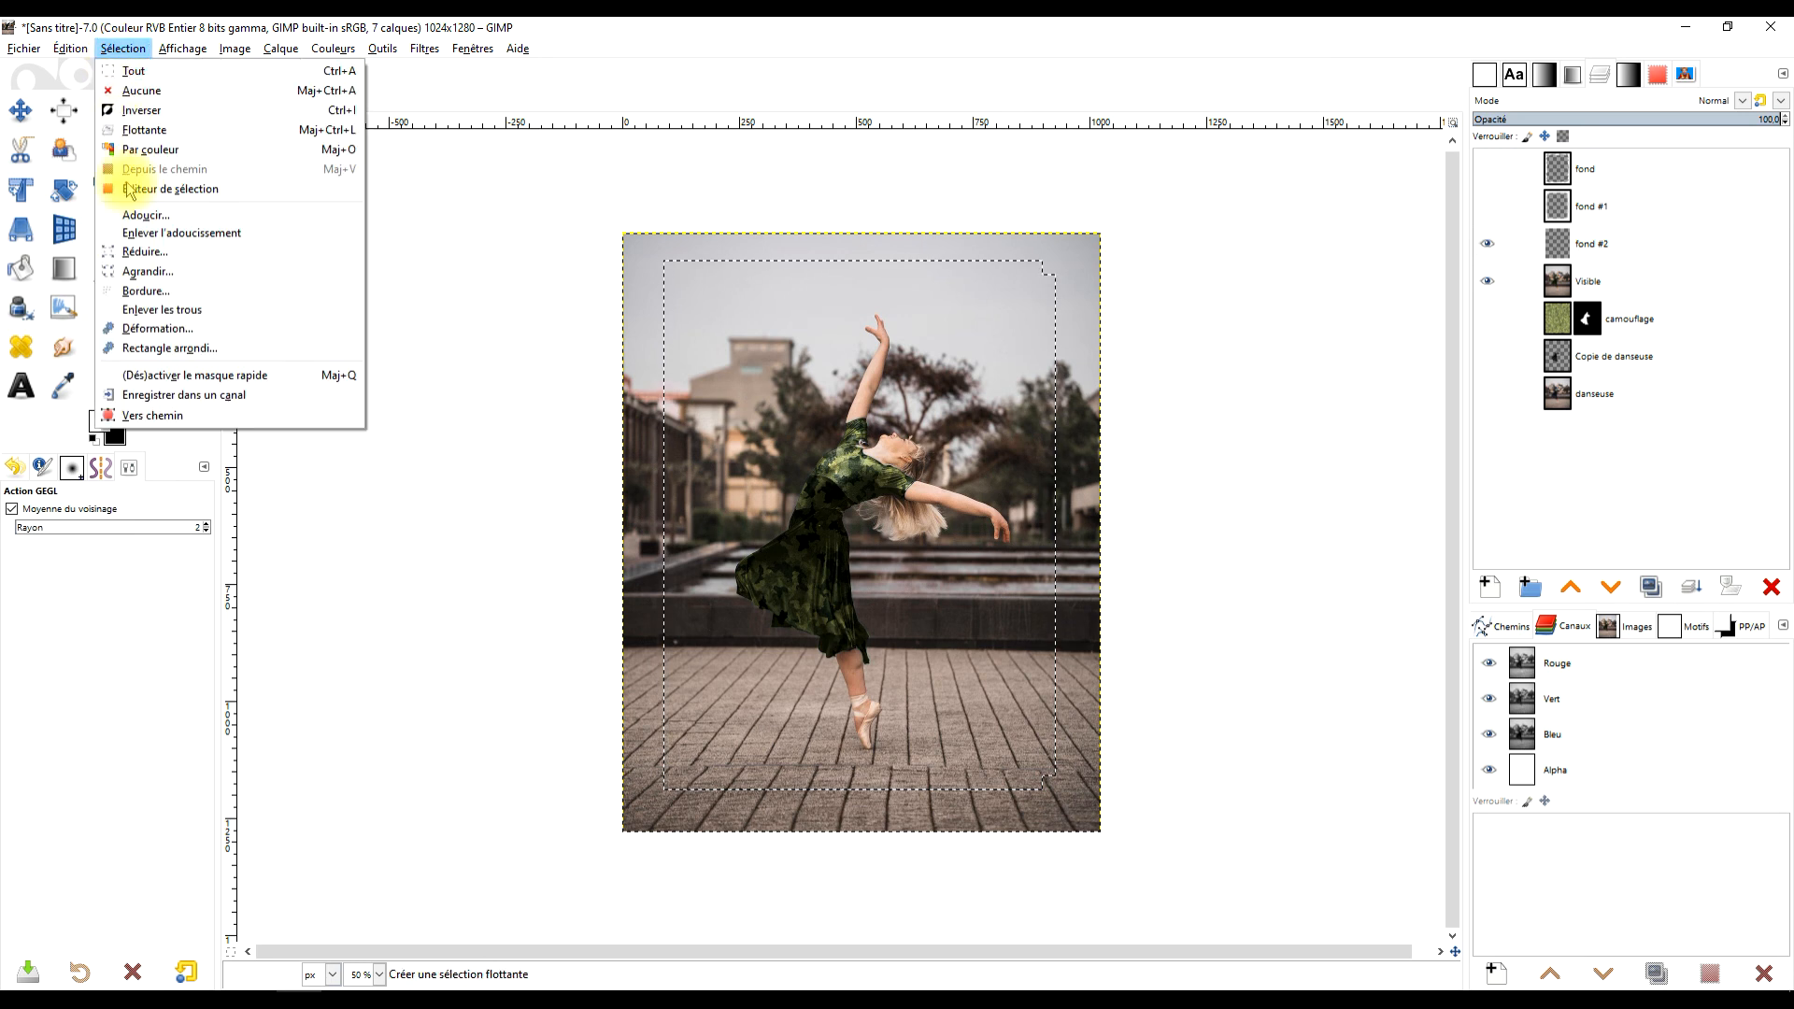
{"action": "left_click", "coordinate": [157, 111]}
Fill the inverted selection with white on the fond #2 layer, and deselect.
{"action": "left_click_drag", "start_coordinate": [99, 422], "coordinate": [636, 318]}
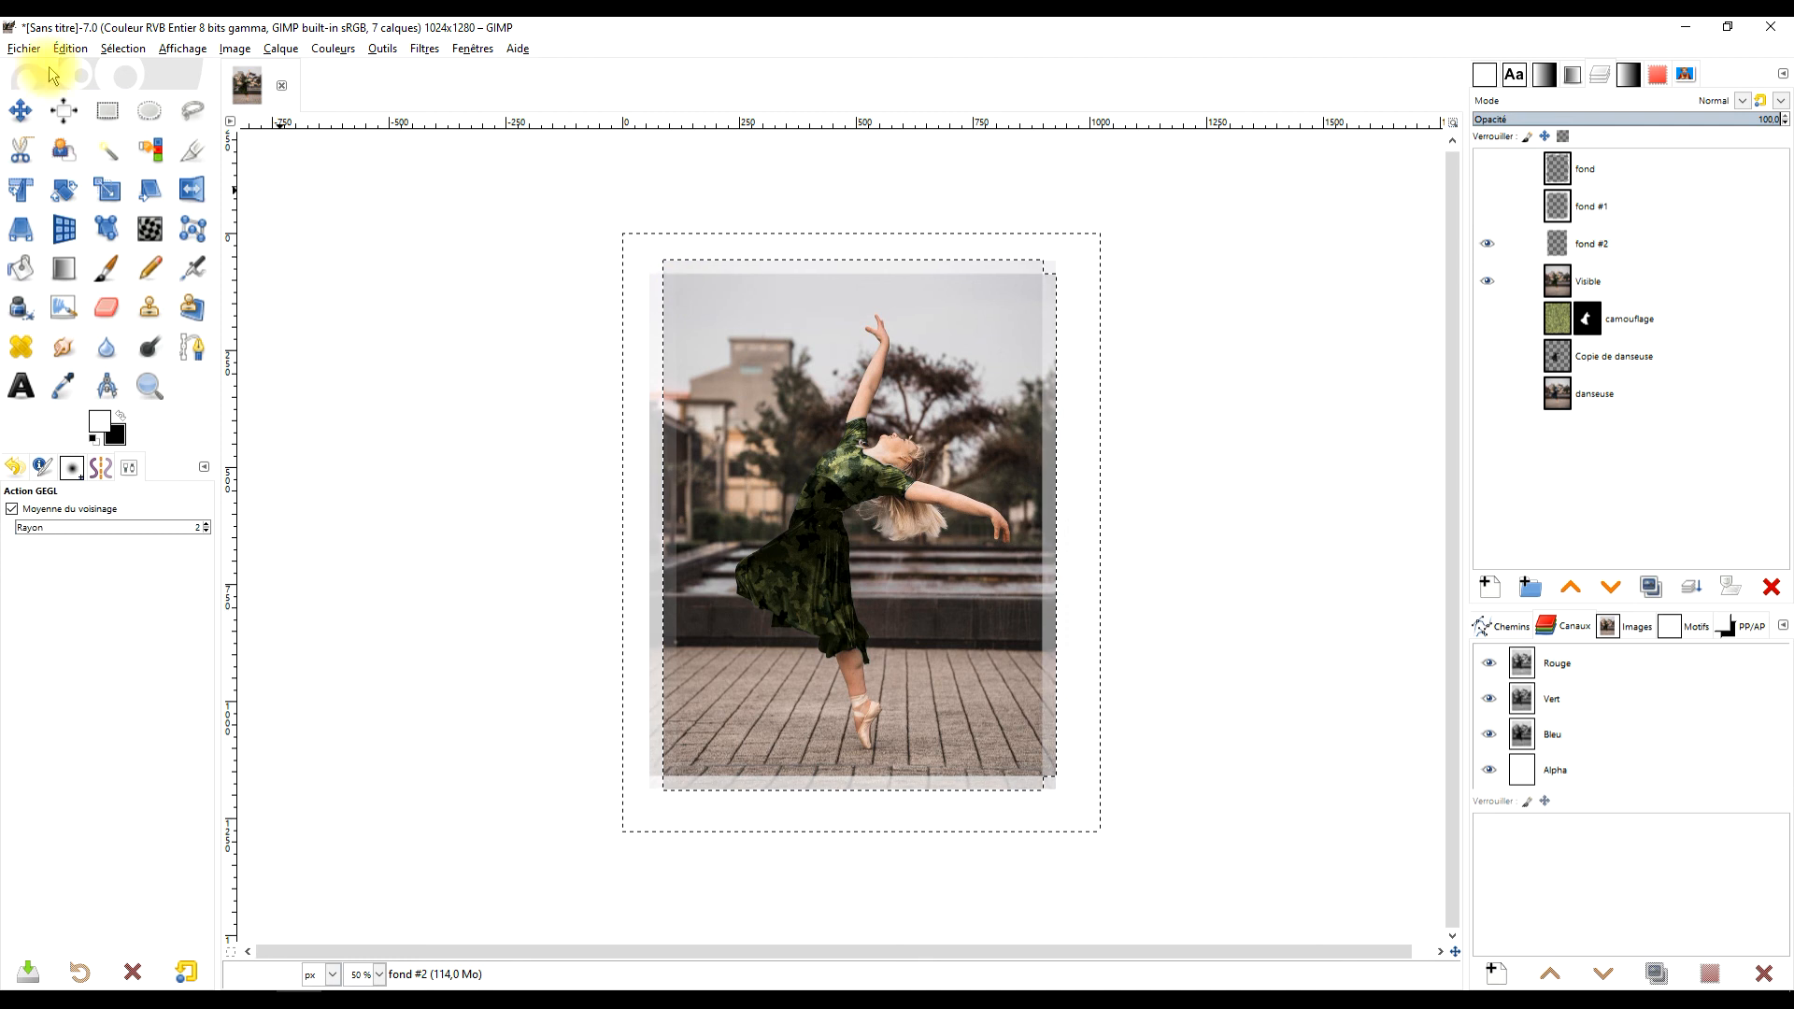
{"action": "left_click", "coordinate": [108, 110]}
{"action": "left_click", "coordinate": [483, 308]}
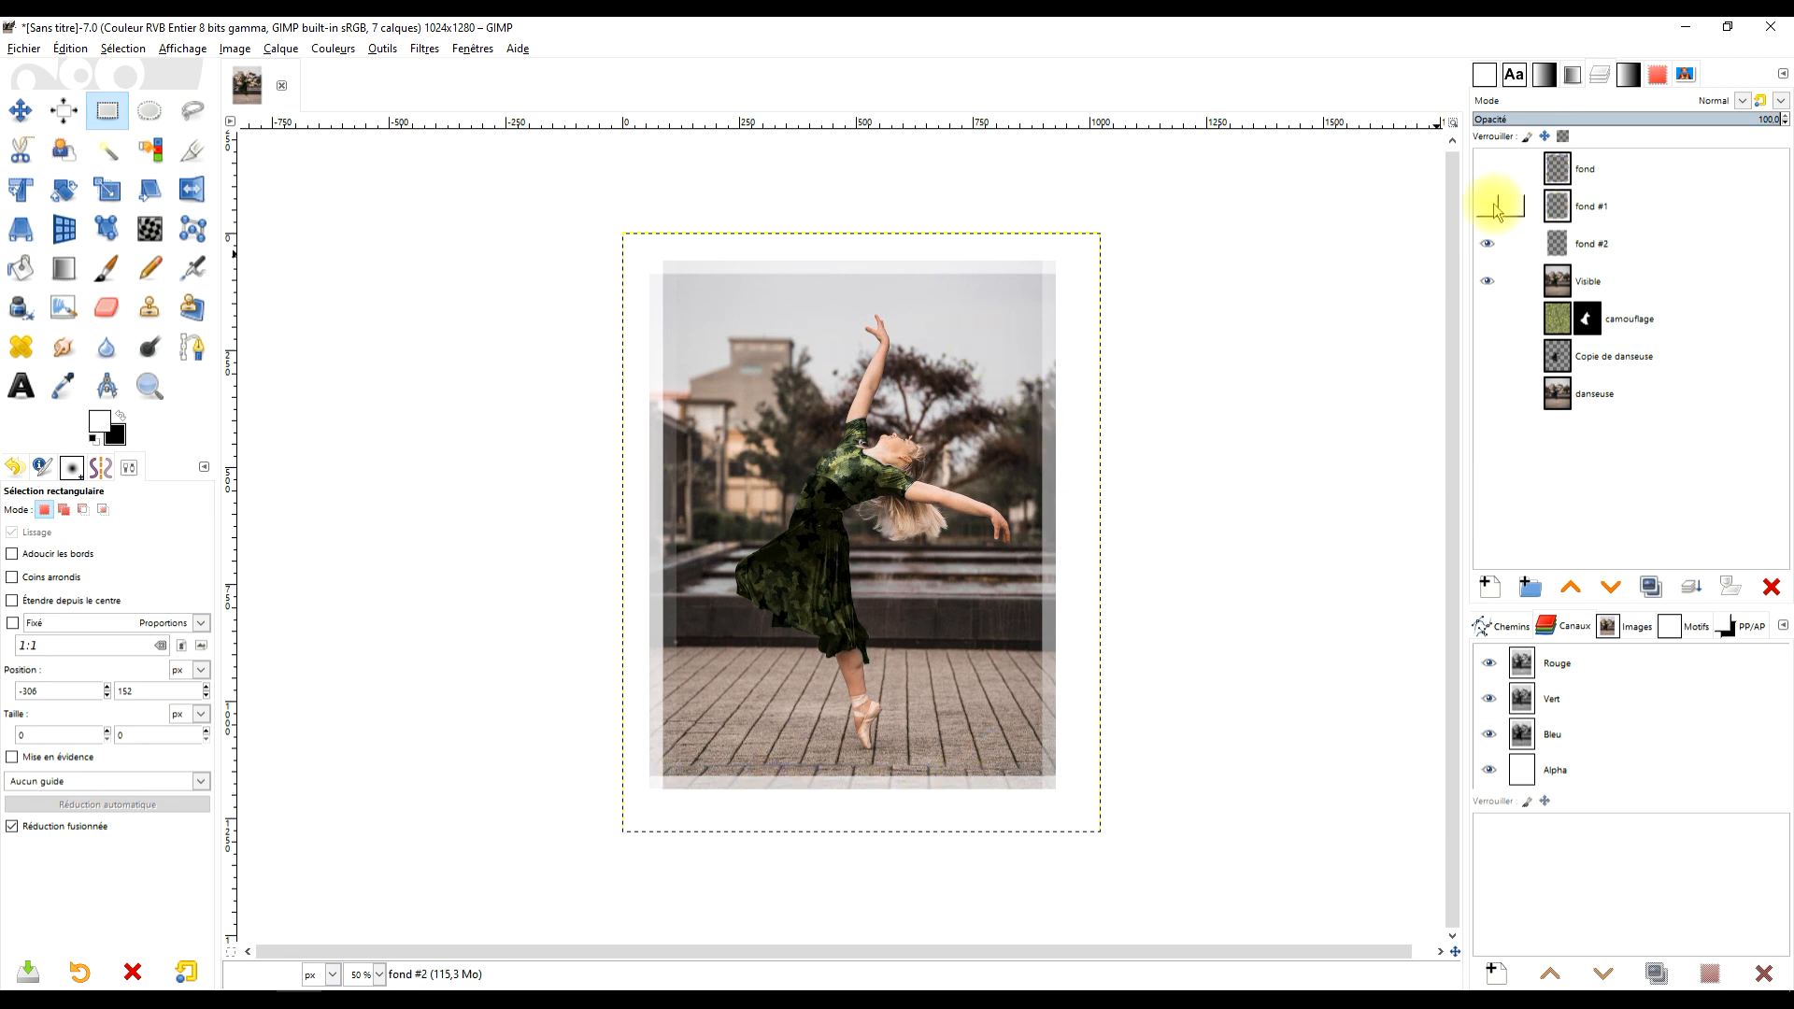
Compare the three frames by showing fond #1 and fond one at a time, ending with only fond #2 visible above Visible.
{"action": "left_click", "coordinate": [1488, 245]}
{"action": "left_click", "coordinate": [1487, 207]}
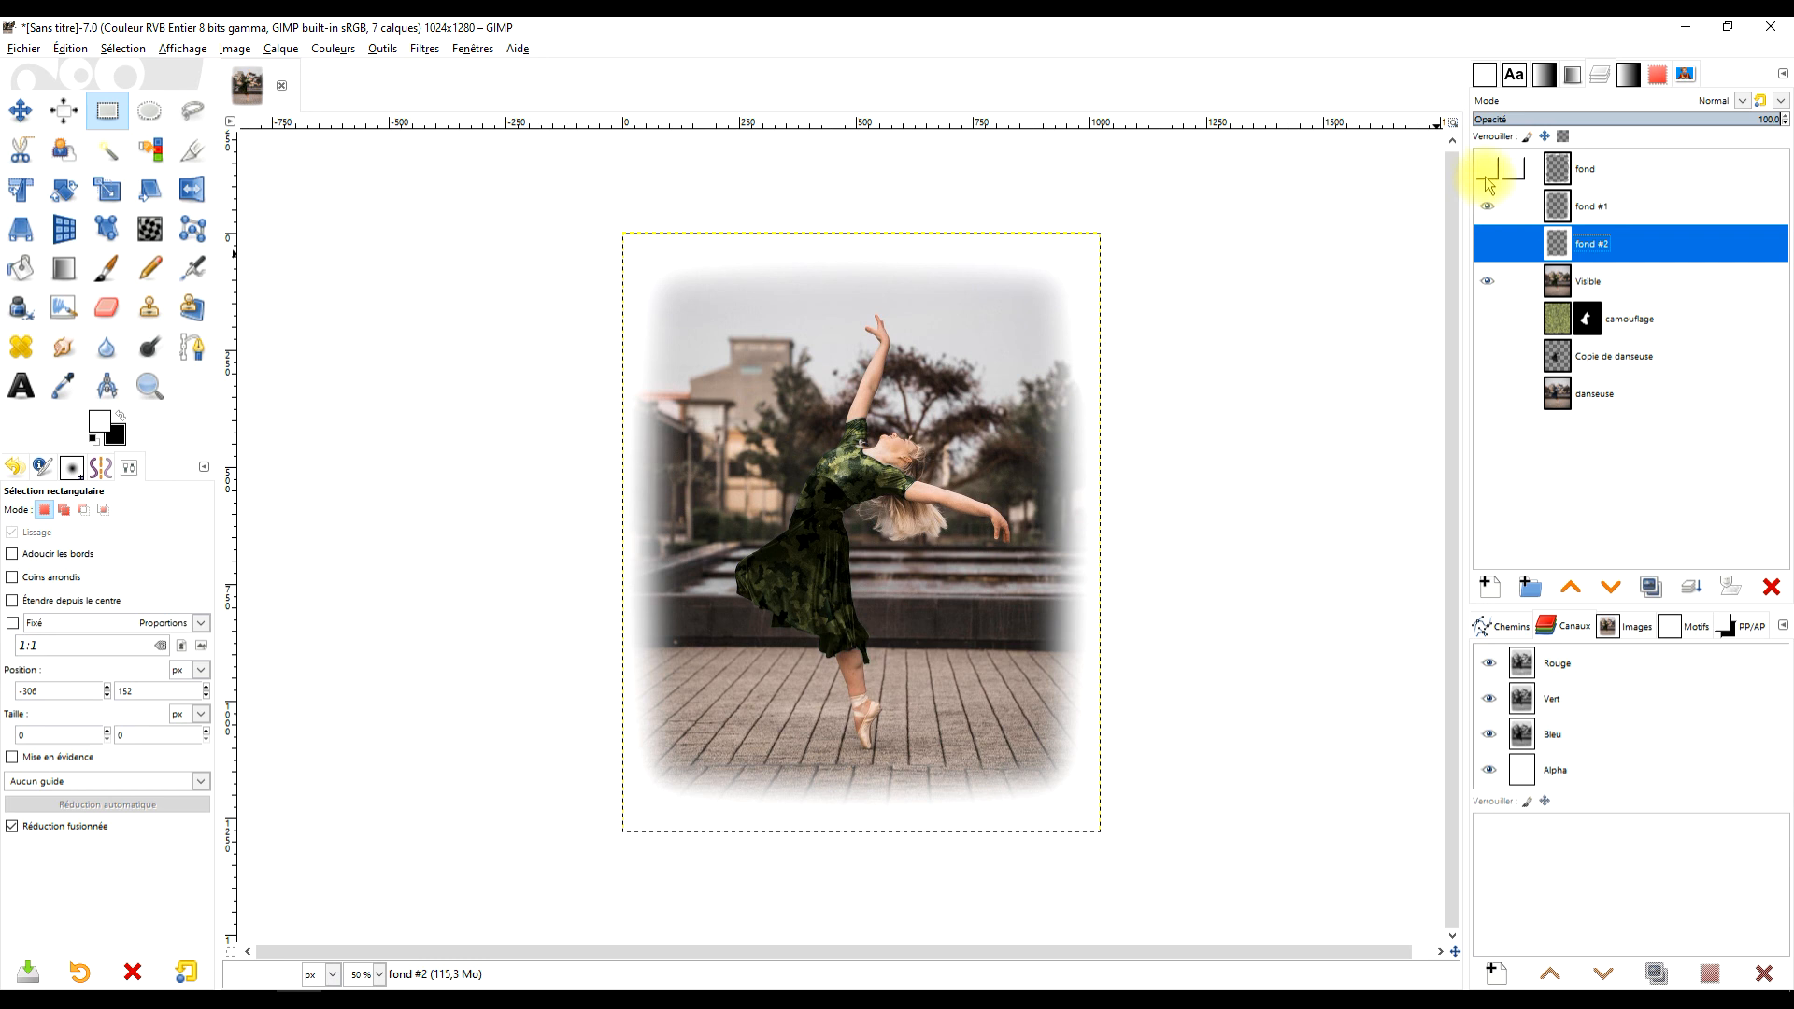
{"action": "left_click", "coordinate": [1488, 206]}
{"action": "left_click", "coordinate": [1489, 170]}
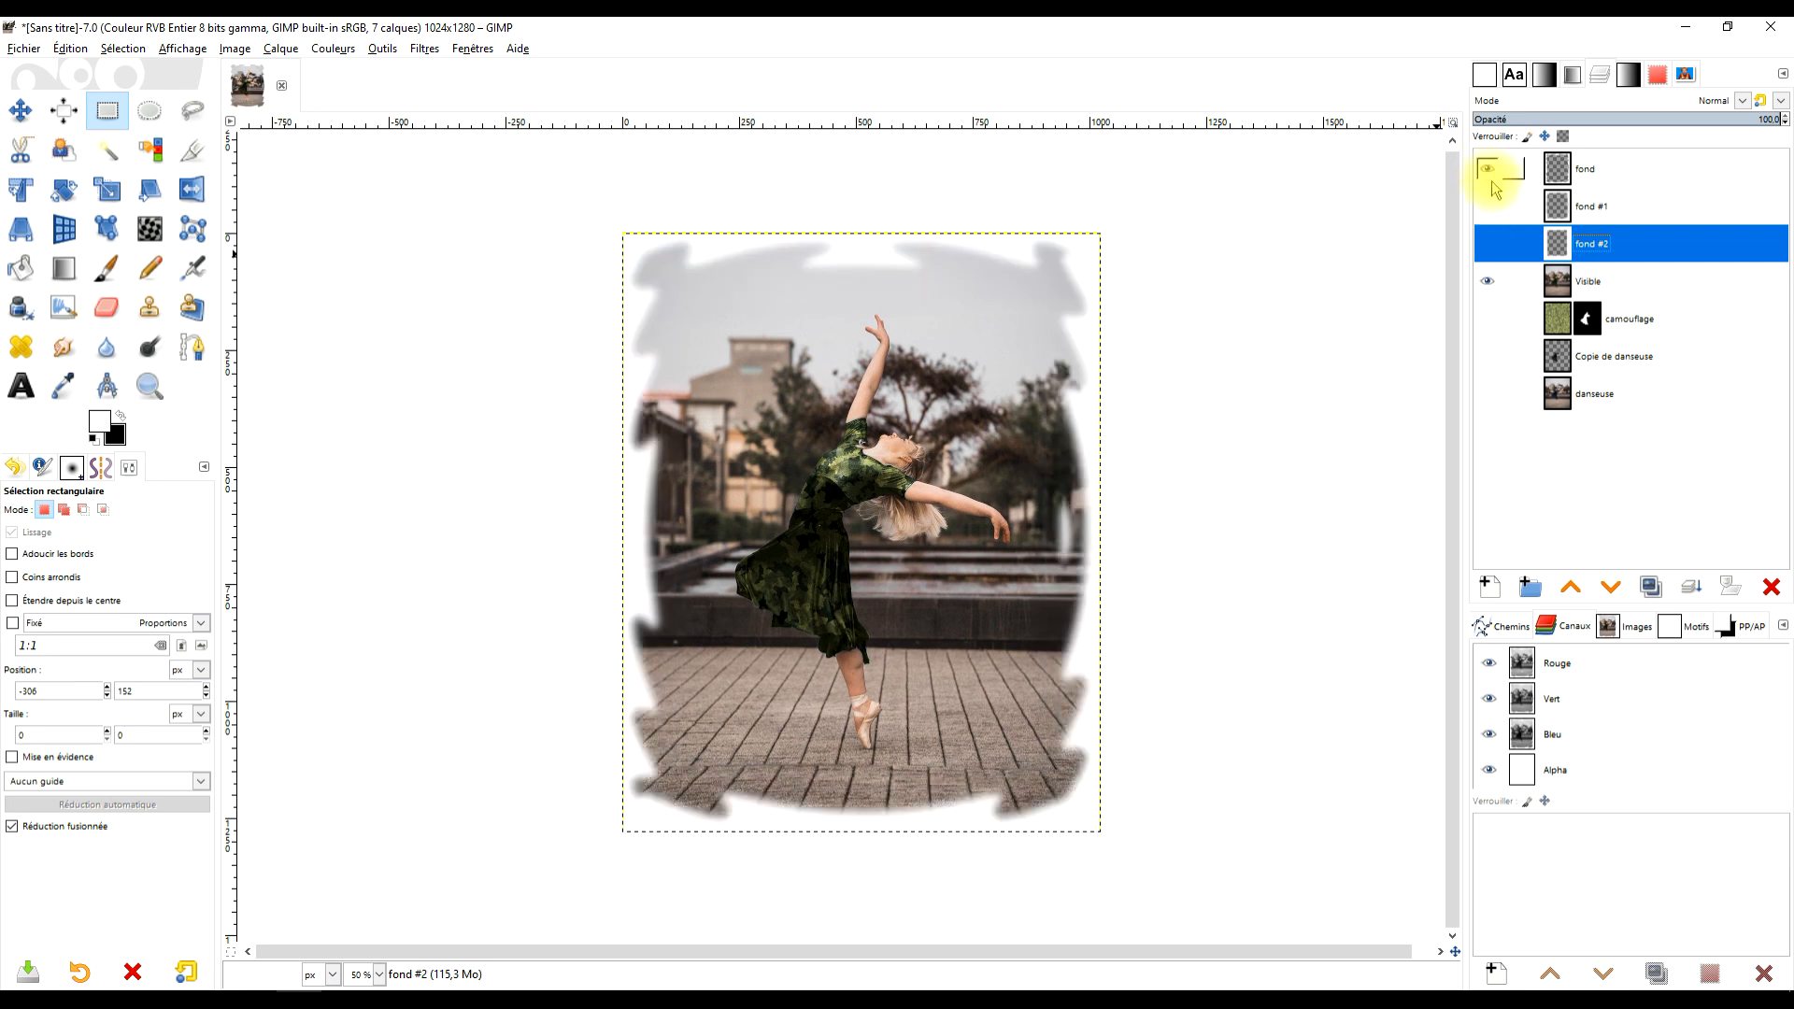
{"action": "left_click", "coordinate": [1487, 169]}
{"action": "left_click", "coordinate": [1487, 206]}
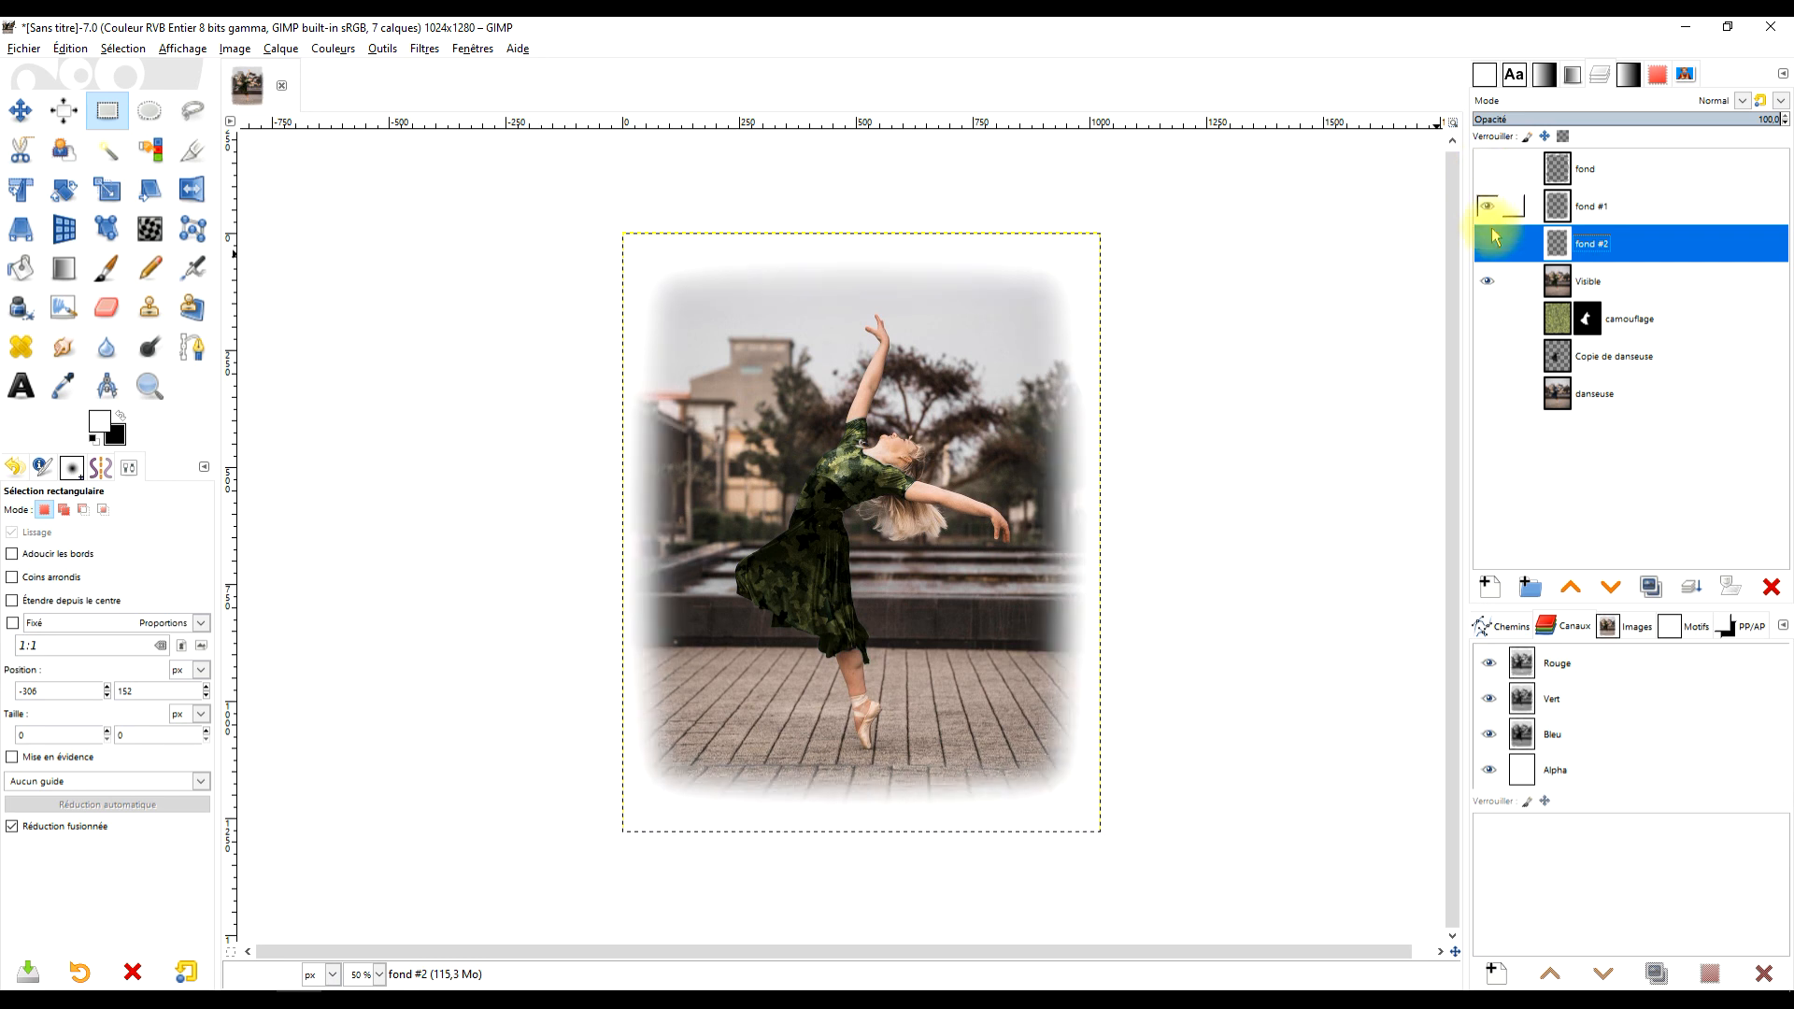
{"action": "left_click", "coordinate": [1488, 245]}
{"action": "left_click", "coordinate": [1487, 207]}
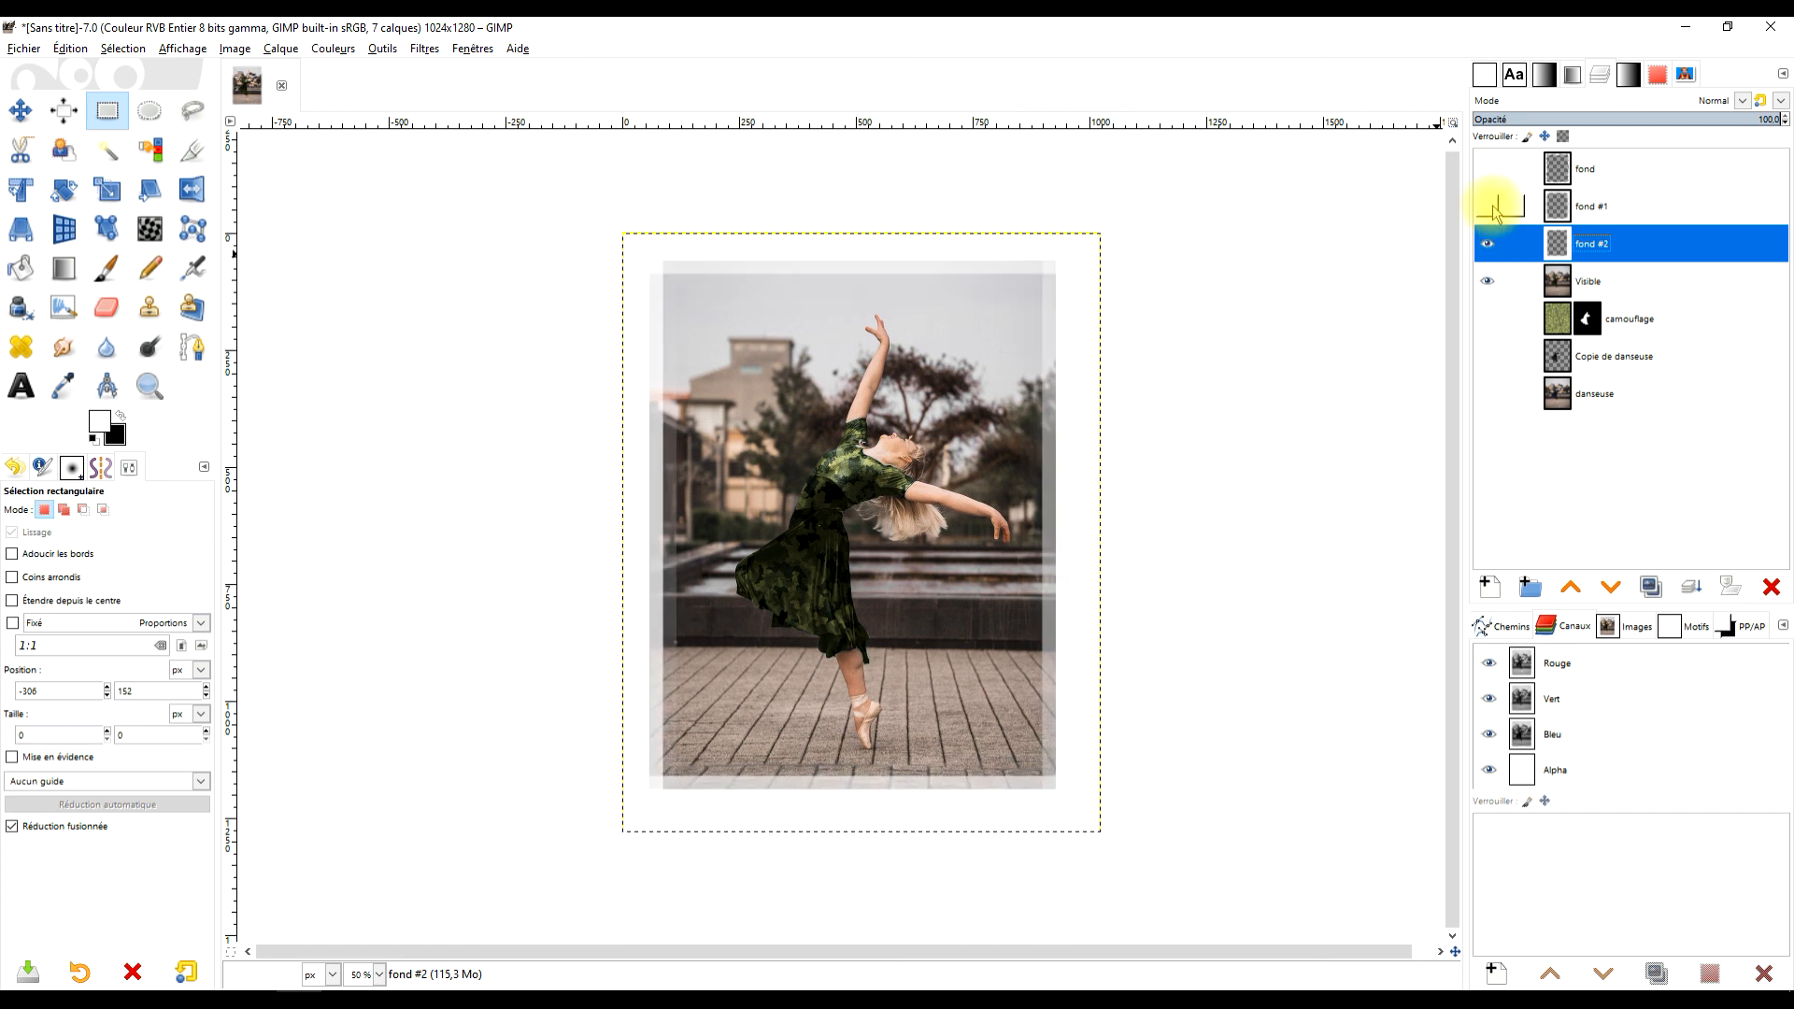